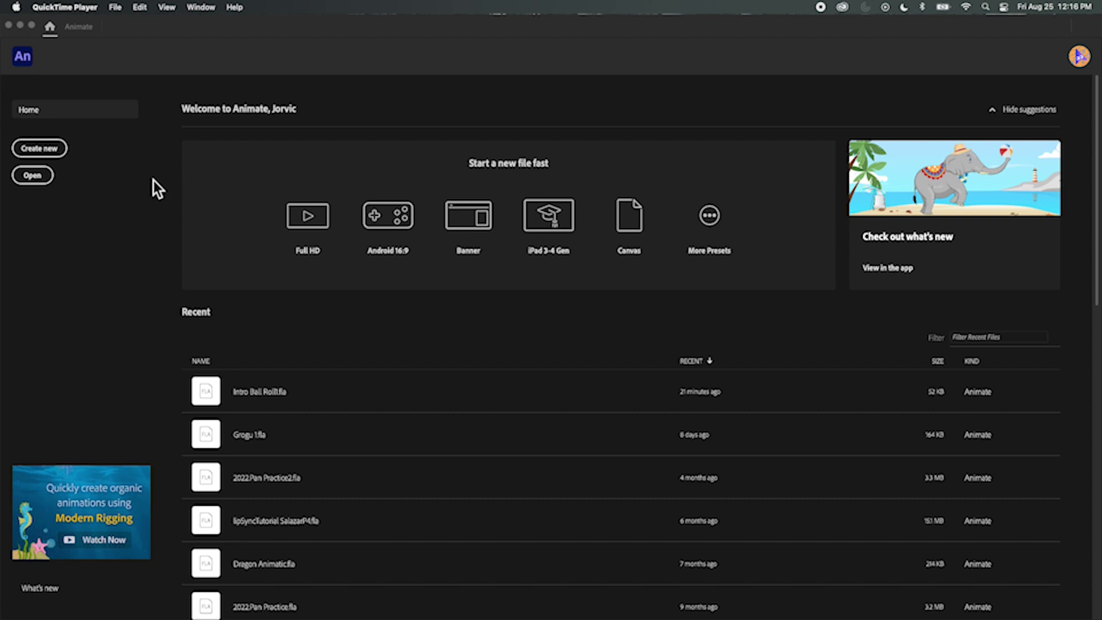
Create a new HD character animation document at 1280 x 720, 24 fps, using ActionScript 3.0.
click(58, 155)
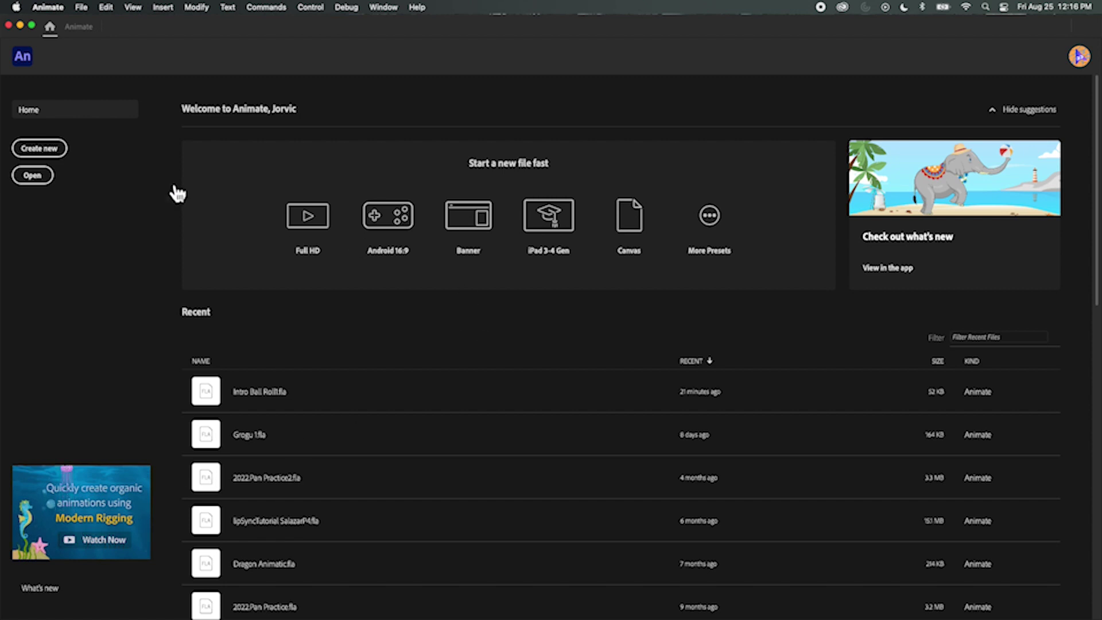
click(57, 152)
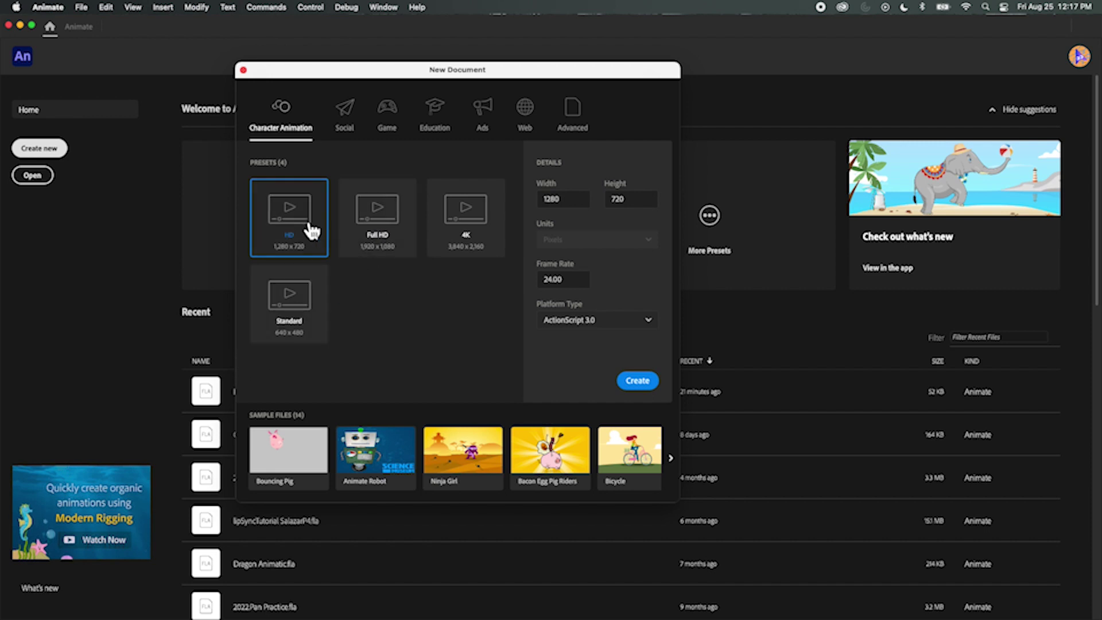
click(570, 279)
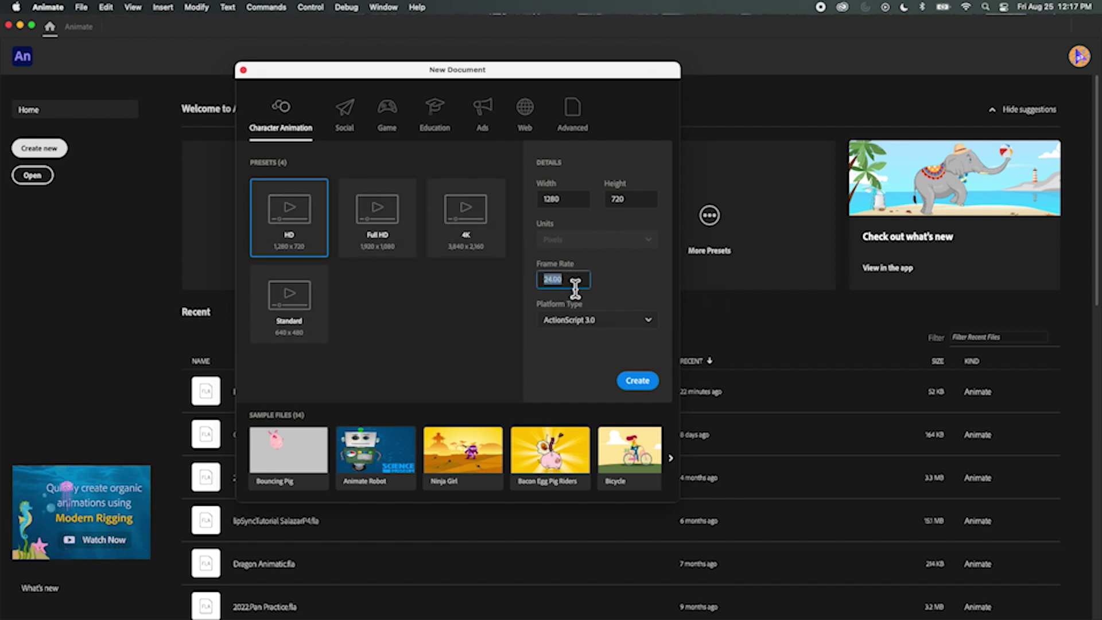
click(572, 280)
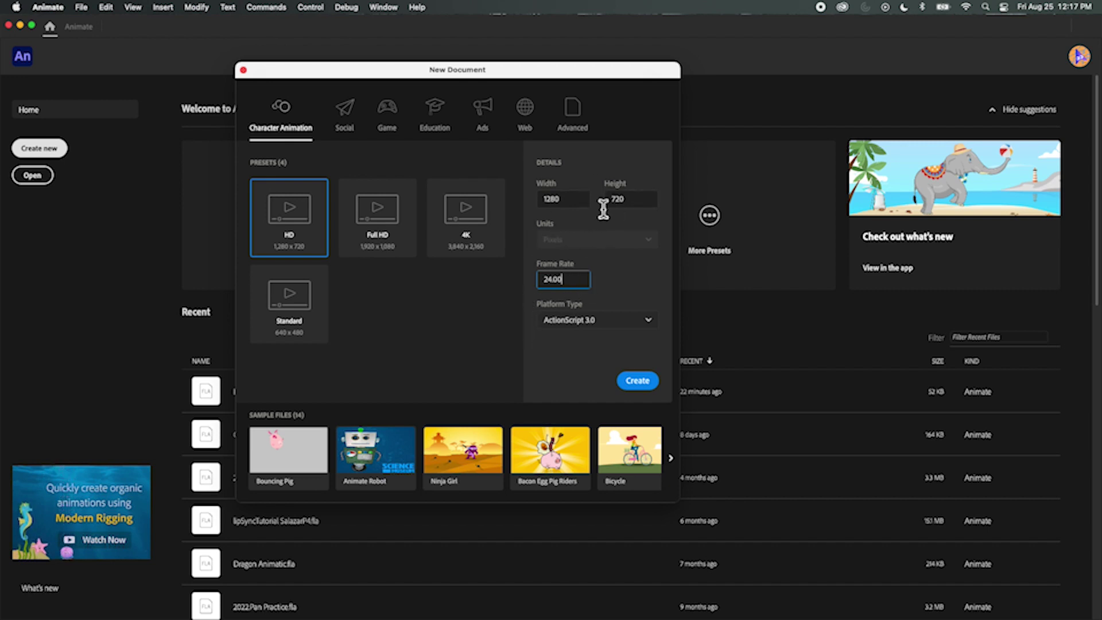
click(651, 319)
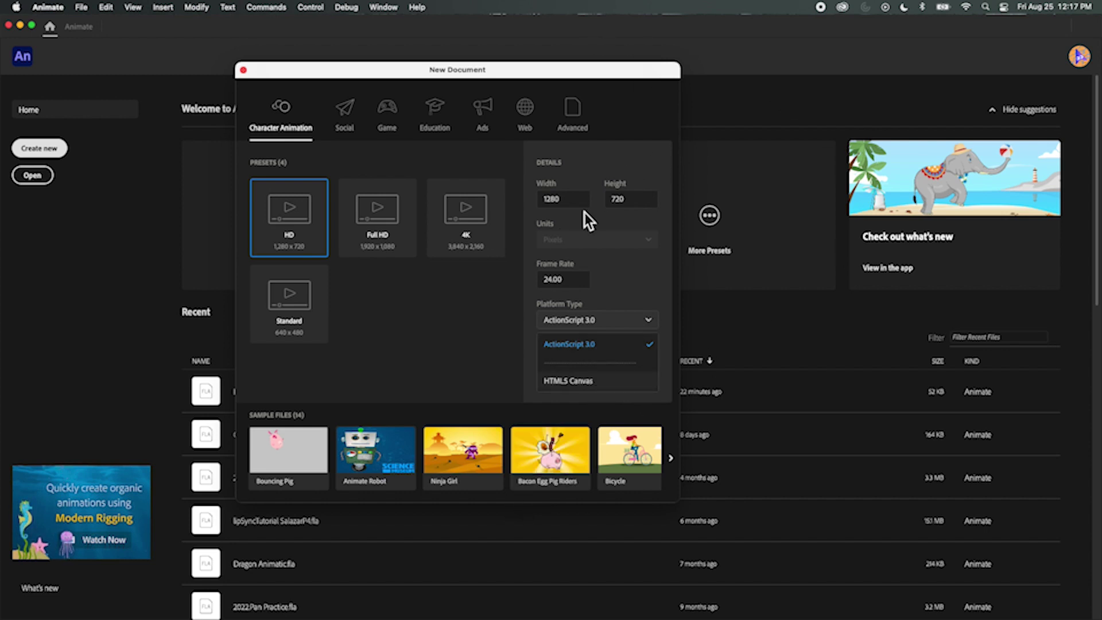
click(610, 327)
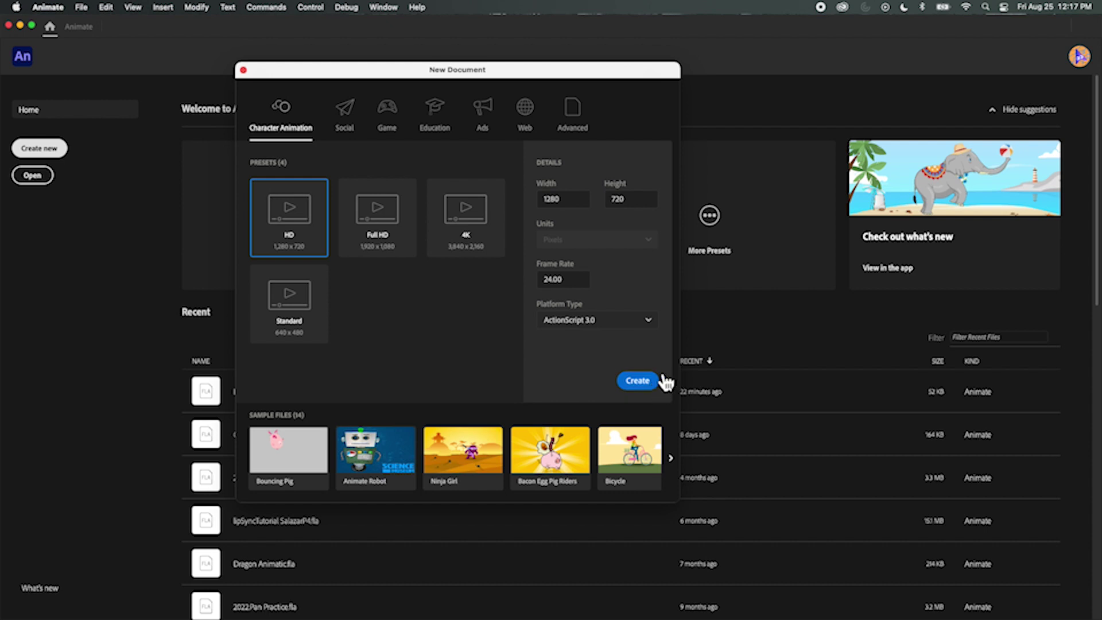
click(657, 382)
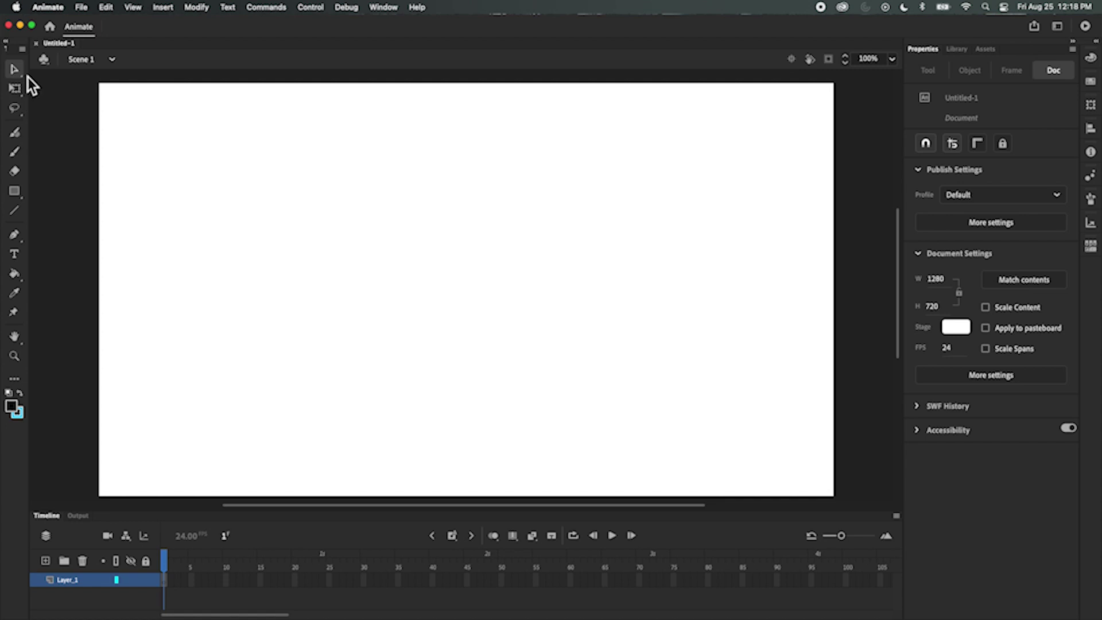
Enlarge the timeline area and select frame 24 of Layer_1.
mouse_move(3, 247)
drag(524, 509, 534, 462)
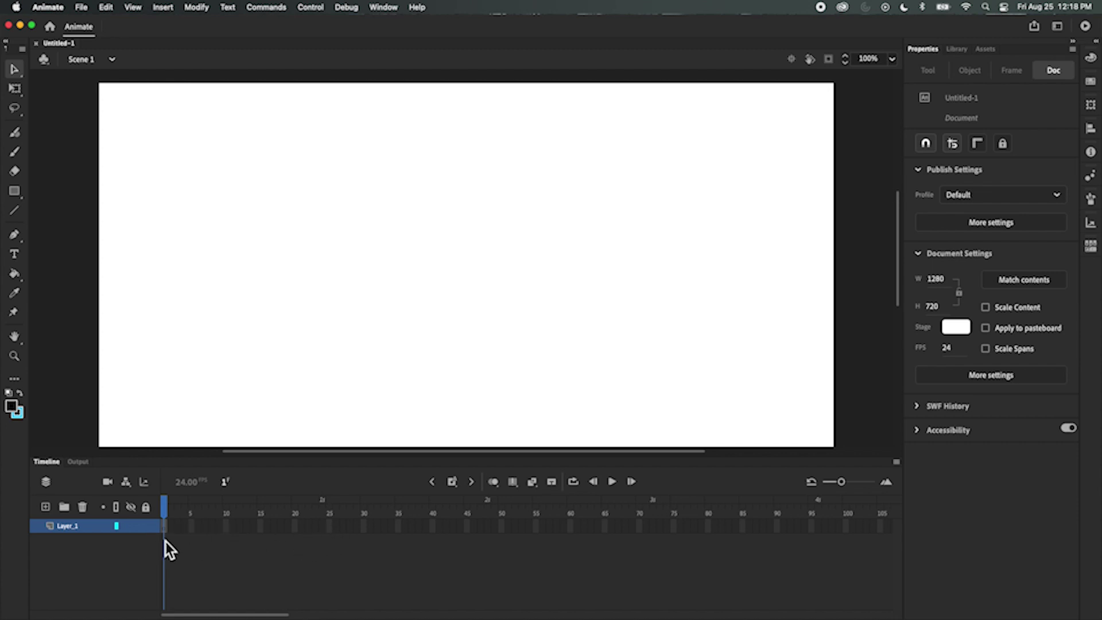
drag(166, 517, 299, 520)
click(323, 527)
Fit the stage in the window and choose the Fluid Brush with a black fill.
click(893, 59)
click(928, 78)
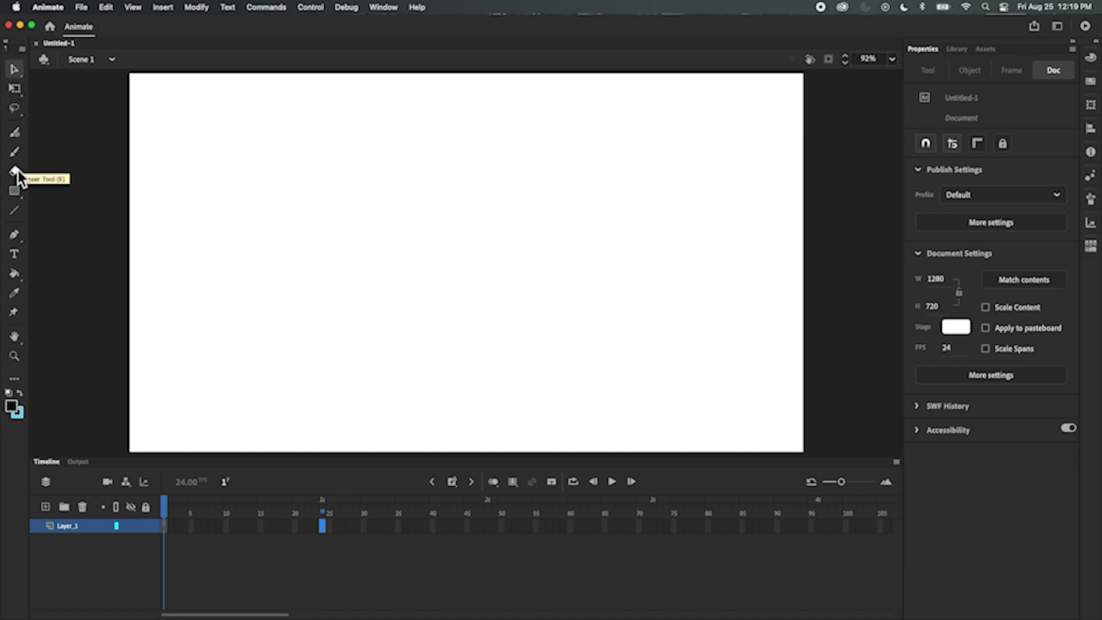
click(20, 135)
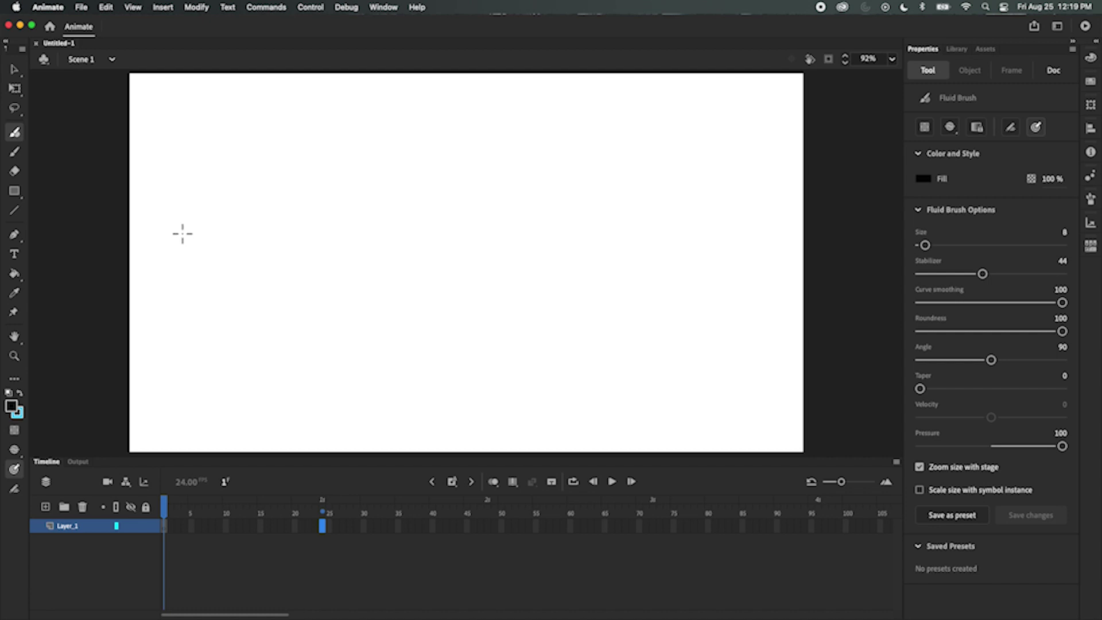
click(15, 409)
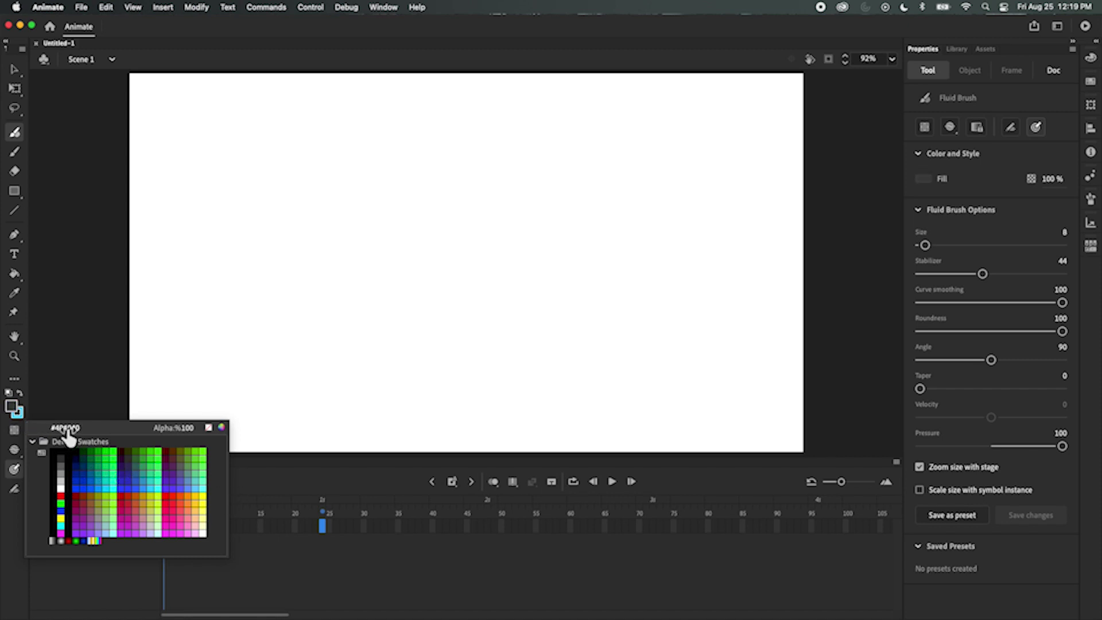
click(63, 452)
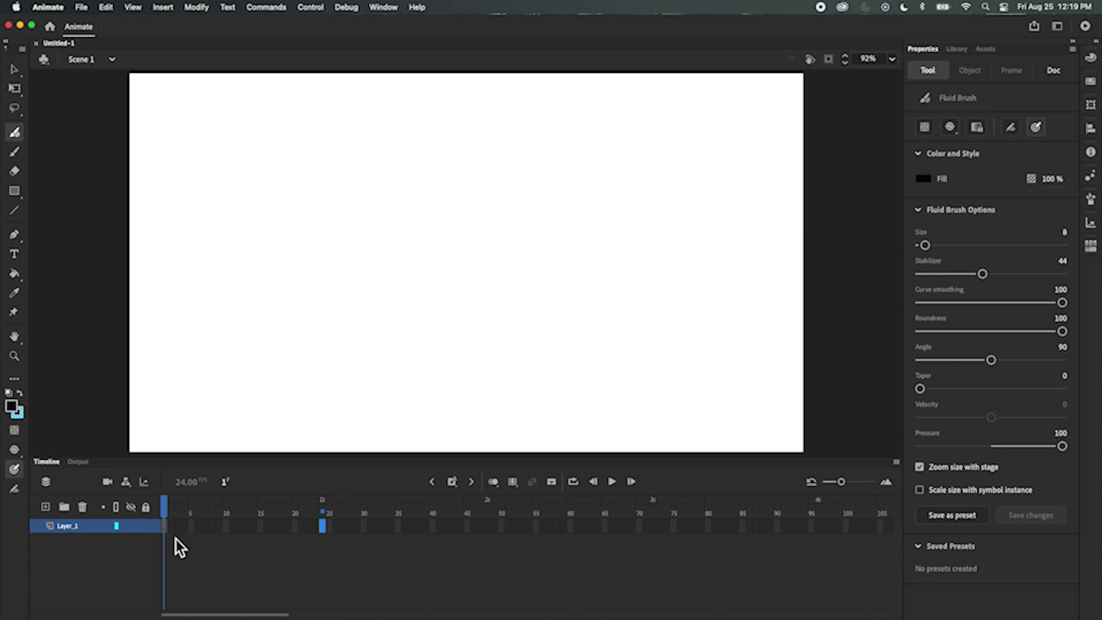
Insert frames on Layer_1 so that its empty first keyframe extends through frame 24.
click(165, 507)
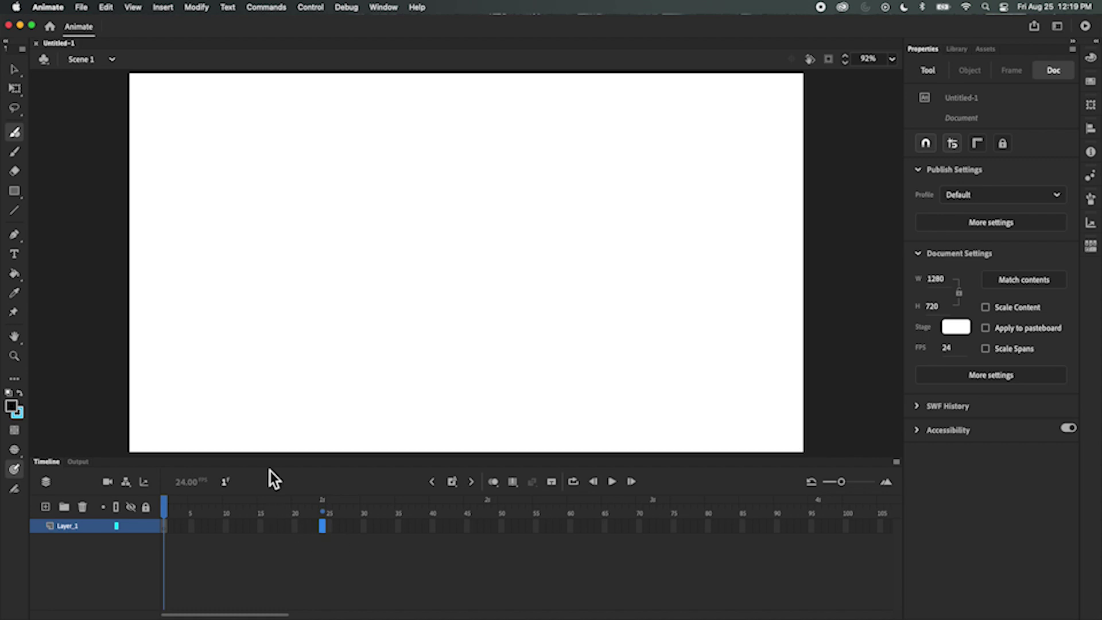
click(456, 486)
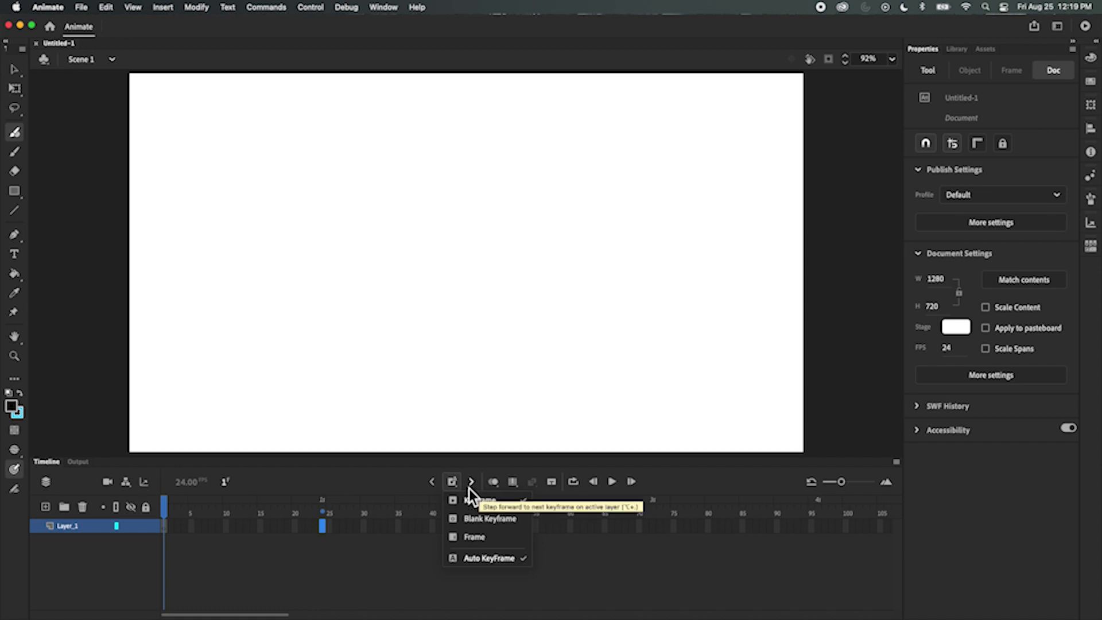
click(500, 519)
click(458, 485)
click(477, 537)
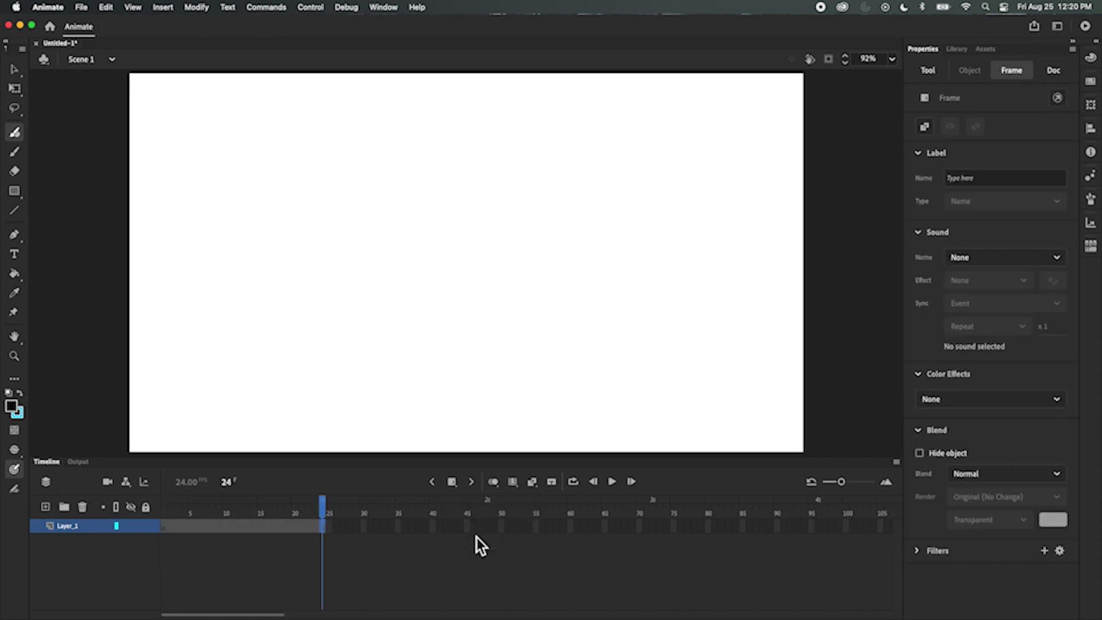
Draw a freehand black ball outline on frame 1 near the lower-left corner of the stage, undoing unsatisfactory attempts.
drag(324, 512, 253, 536)
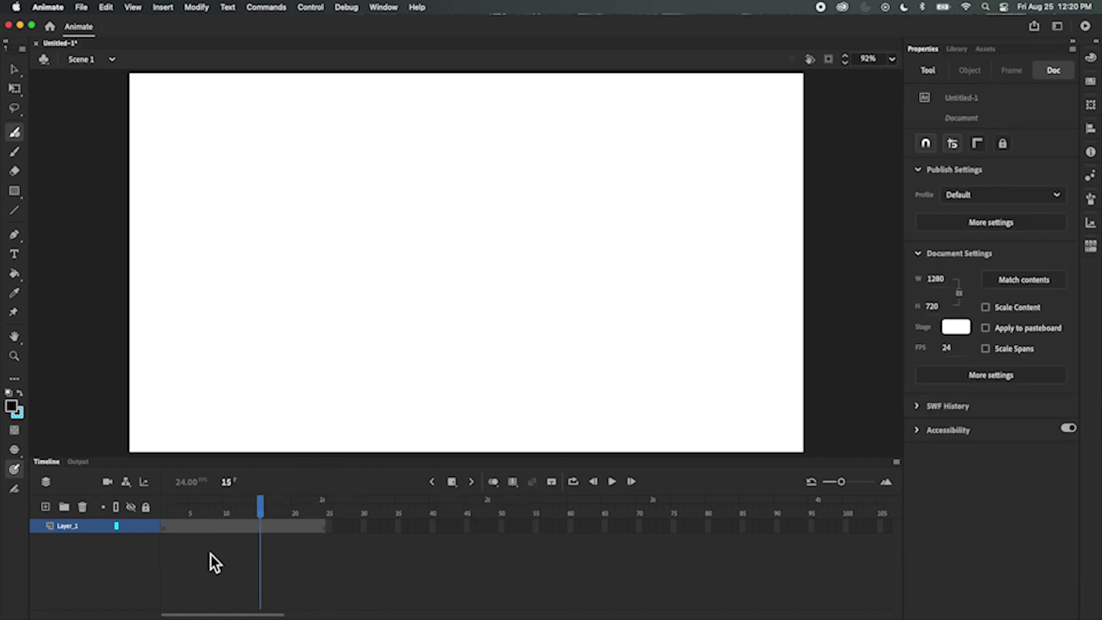
click(168, 523)
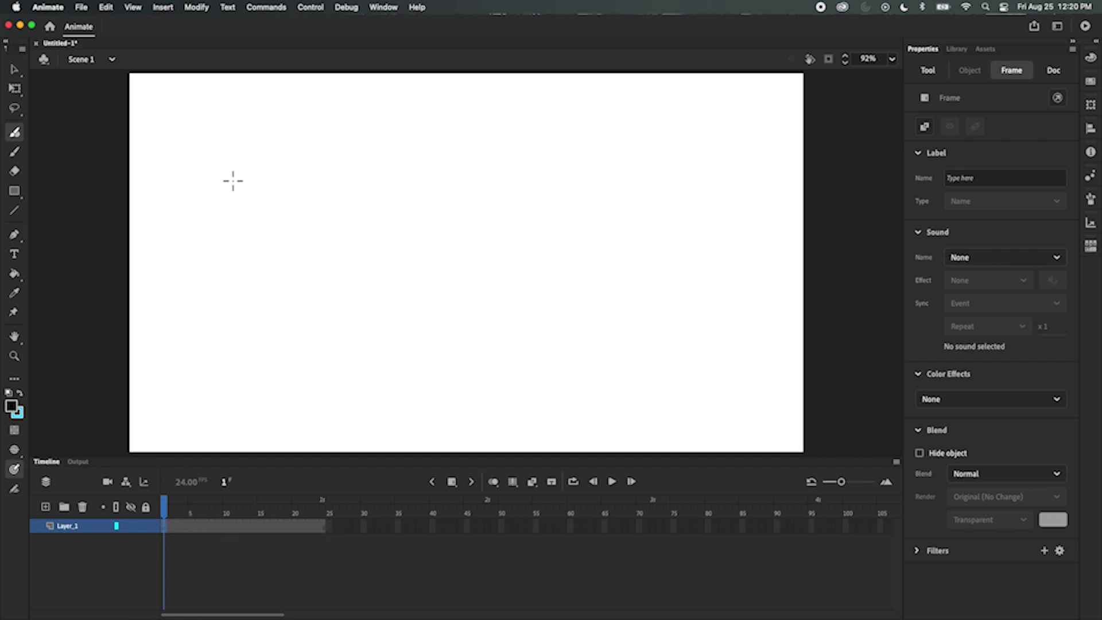
click(164, 528)
mouse_move(199, 316)
mouse_down()
mouse_move(167, 329)
mouse_move(179, 387)
mouse_move(192, 307)
mouse_up()
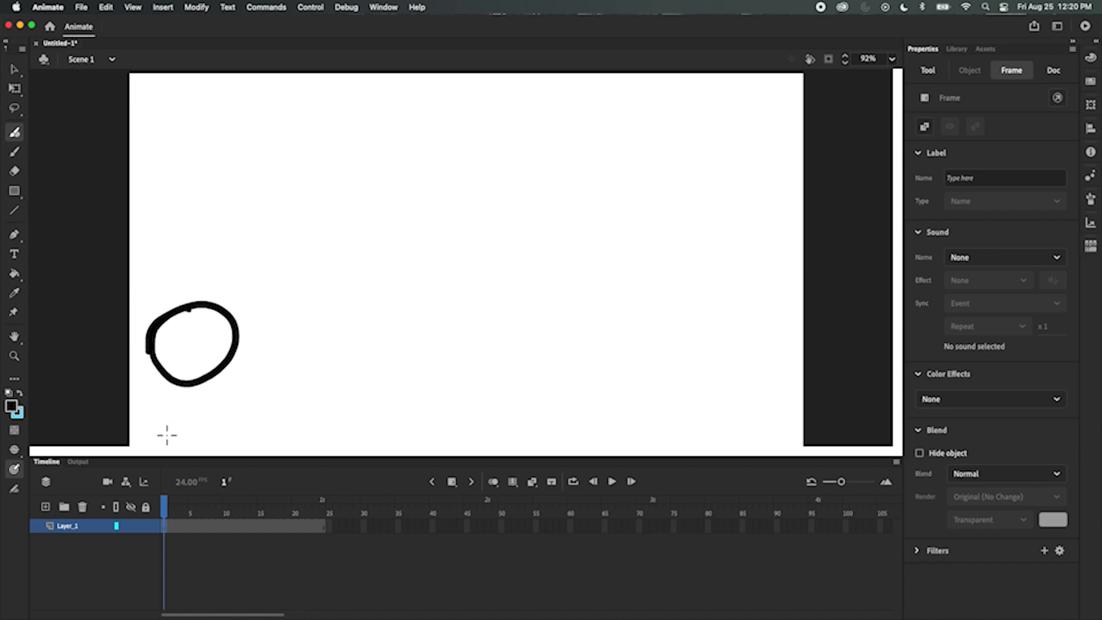
key(super+z)
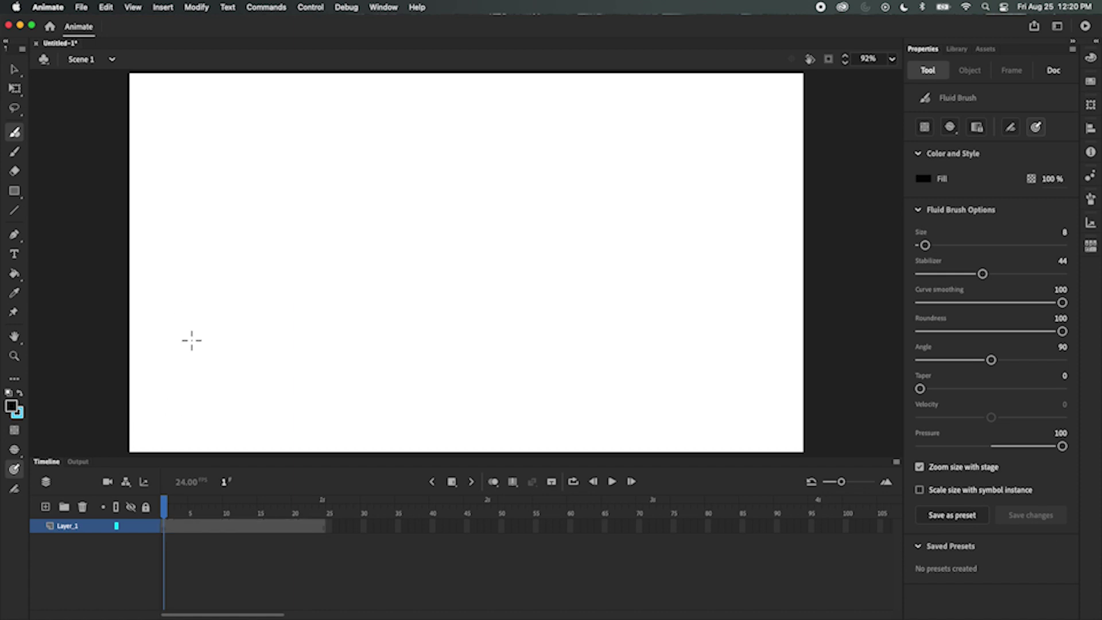
mouse_move(168, 331)
mouse_down()
mouse_move(190, 312)
mouse_move(160, 356)
mouse_up()
key(super+z)
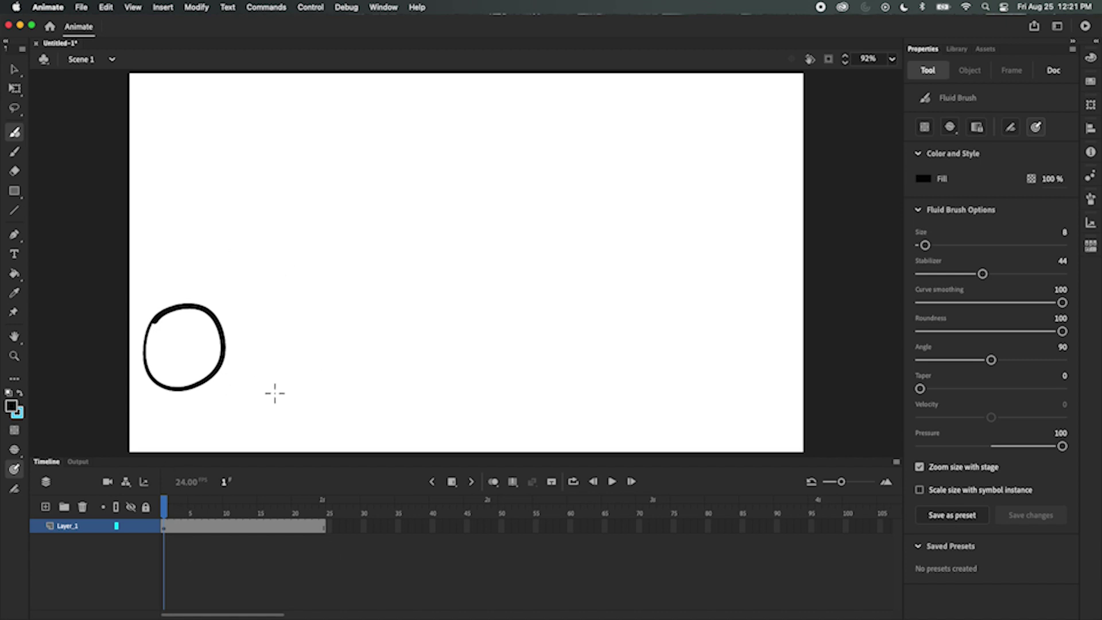
Insert a blank keyframe at frame 25 of Layer_1.
drag(167, 514, 323, 532)
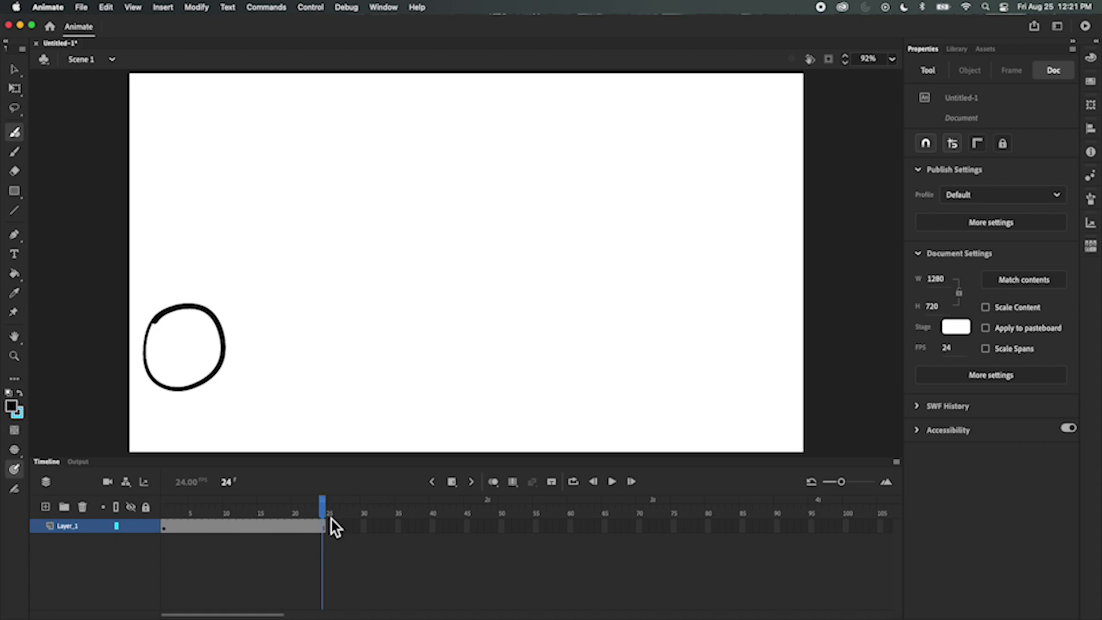
click(322, 527)
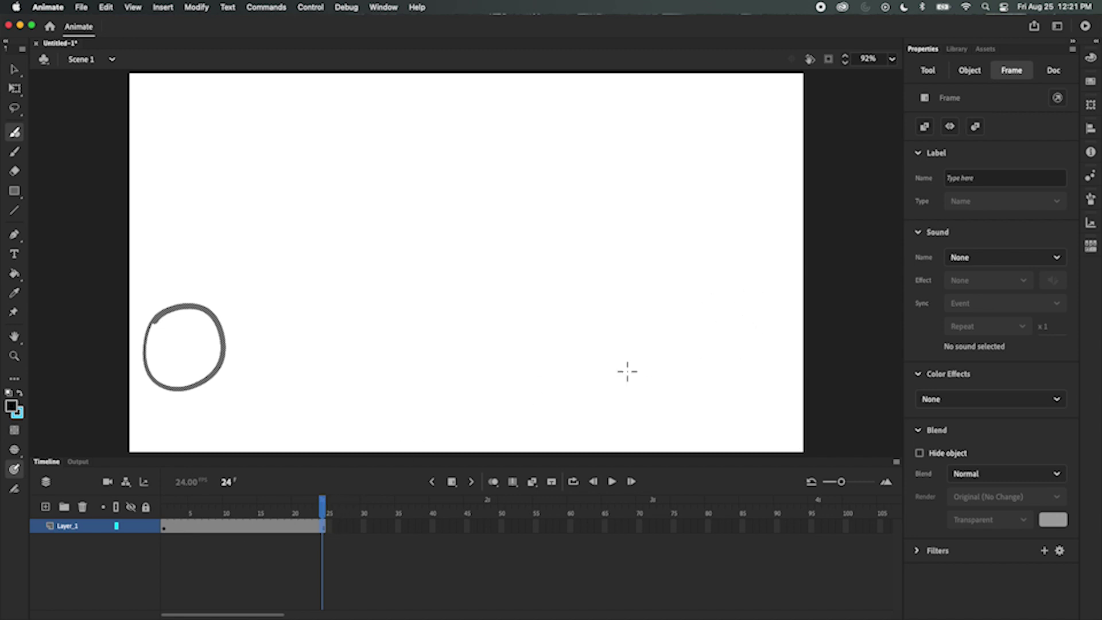
click(329, 524)
click(329, 505)
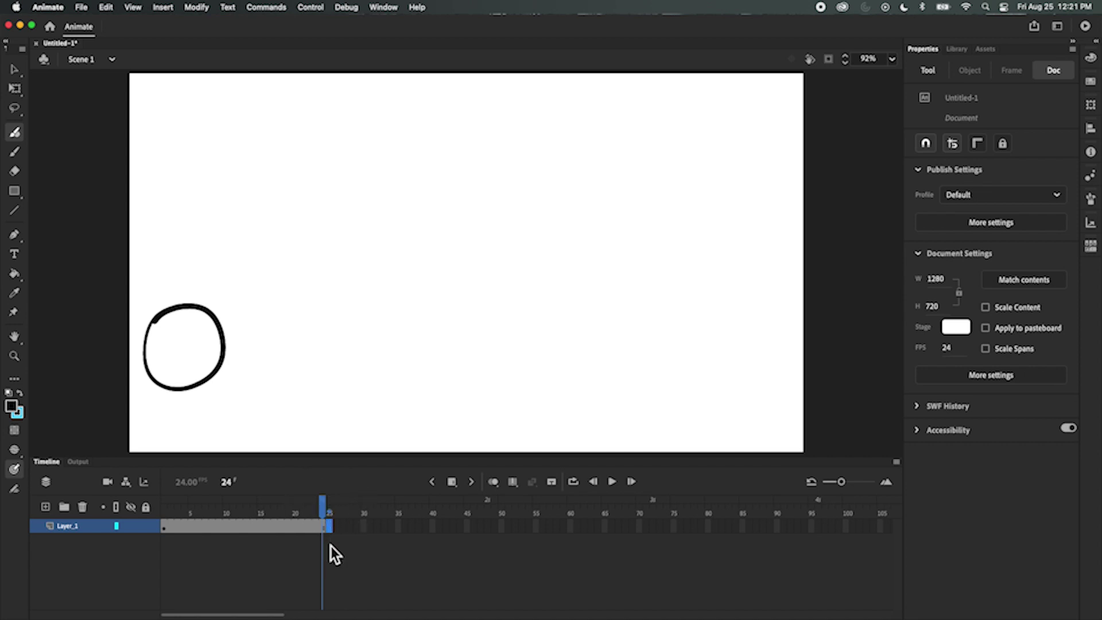
click(453, 483)
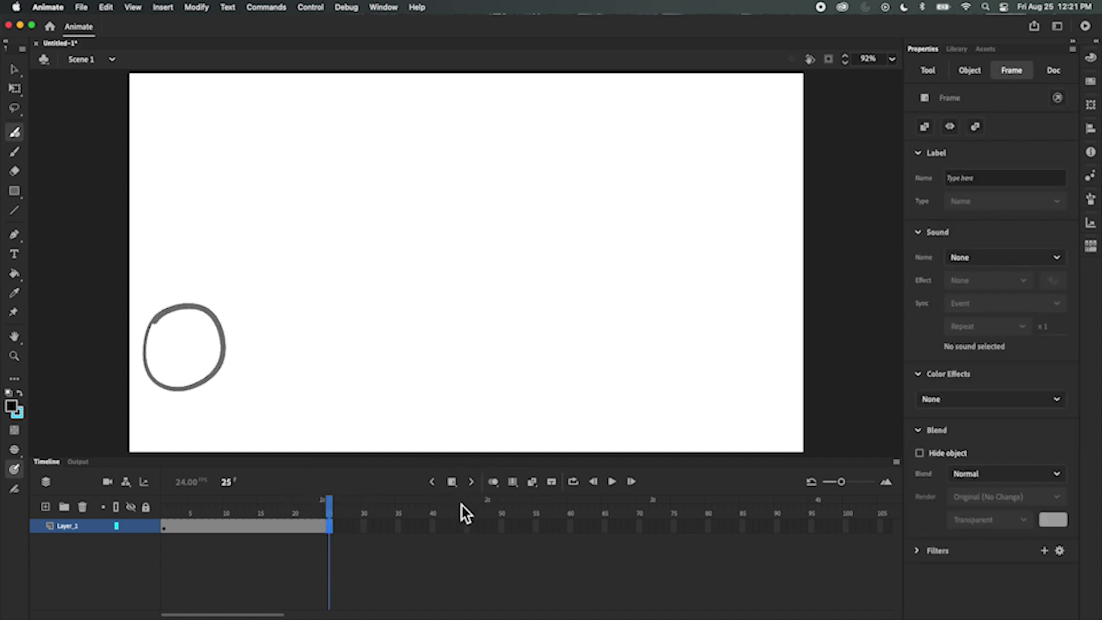
drag(452, 483, 477, 528)
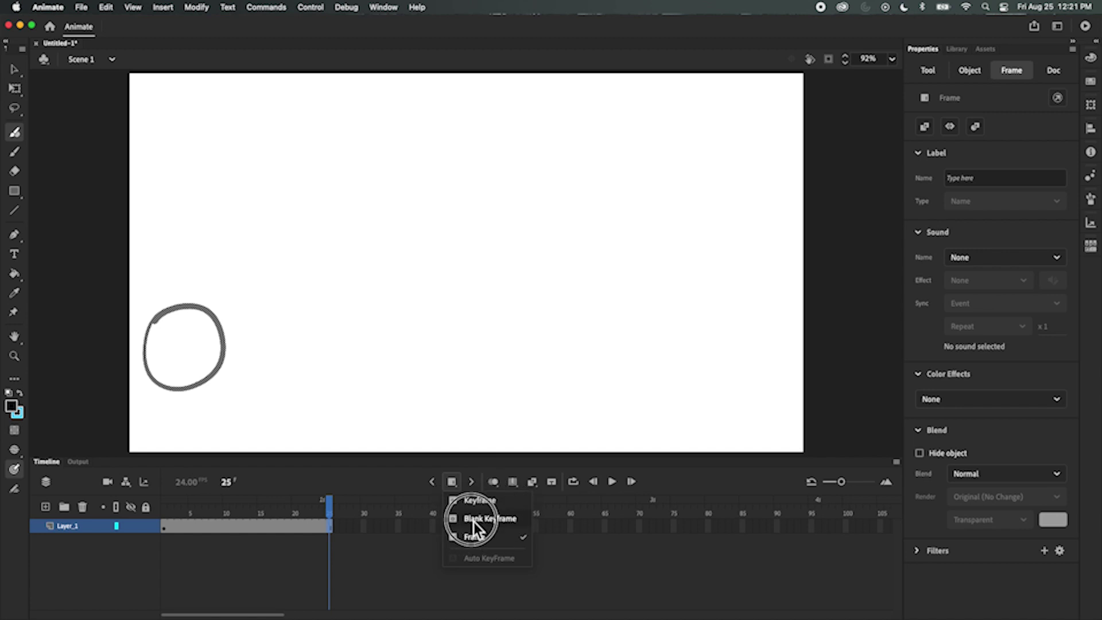
click(474, 519)
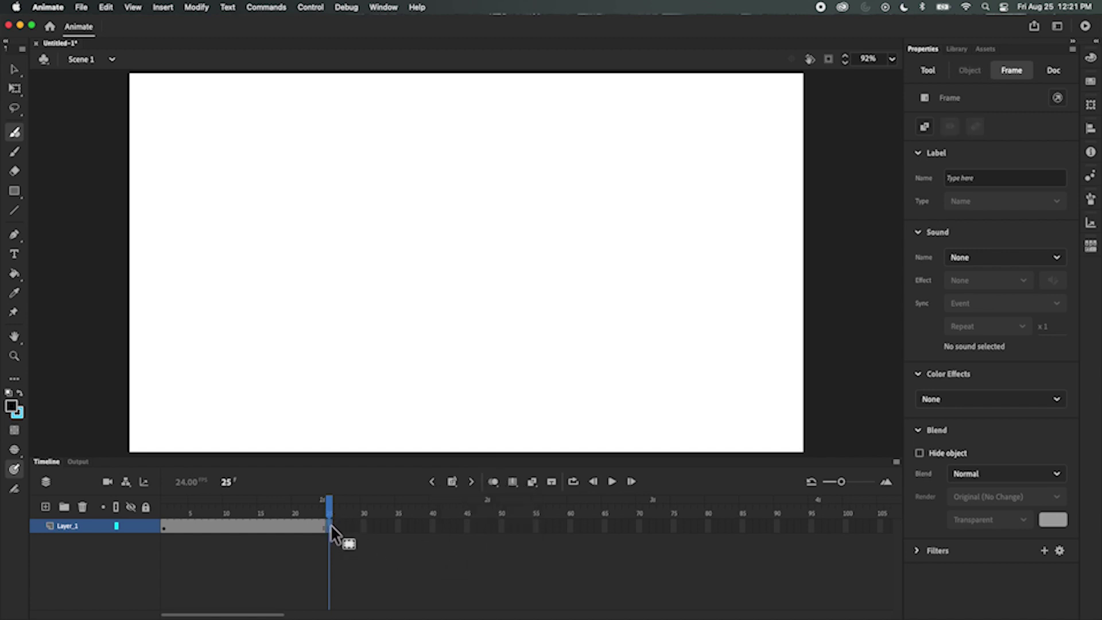
mouse_move(337, 522)
mouse_down()
mouse_move(304, 514)
mouse_move(339, 520)
mouse_move(248, 527)
mouse_move(345, 554)
mouse_move(304, 557)
mouse_move(342, 557)
mouse_move(166, 568)
mouse_move(304, 569)
mouse_move(322, 559)
mouse_move(183, 553)
mouse_move(167, 571)
mouse_move(328, 563)
mouse_move(337, 537)
mouse_up()
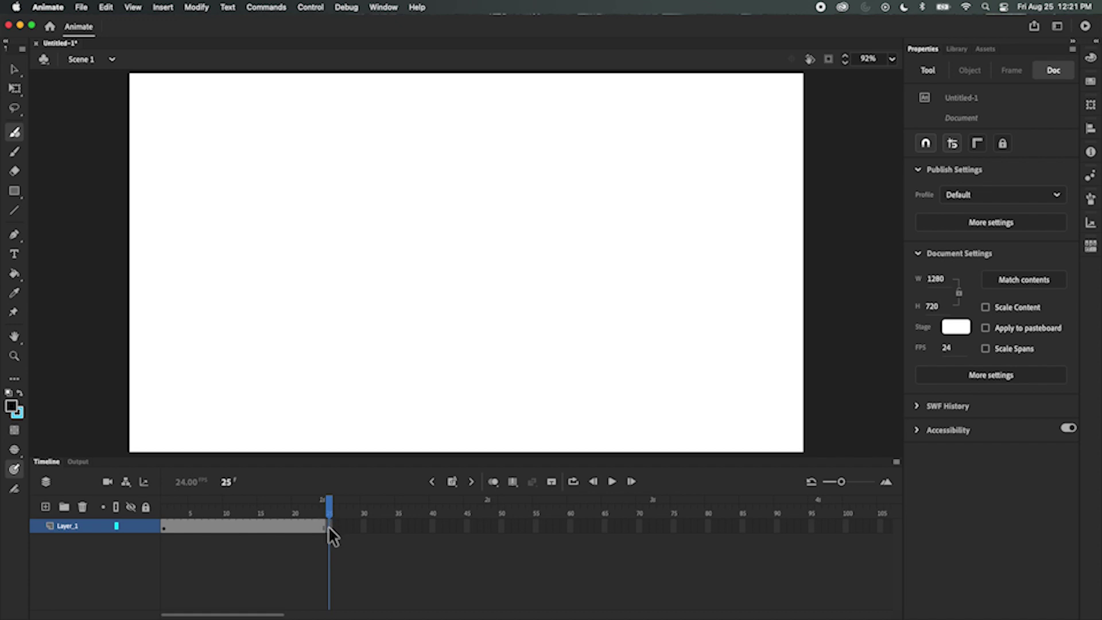
click(329, 526)
click(457, 487)
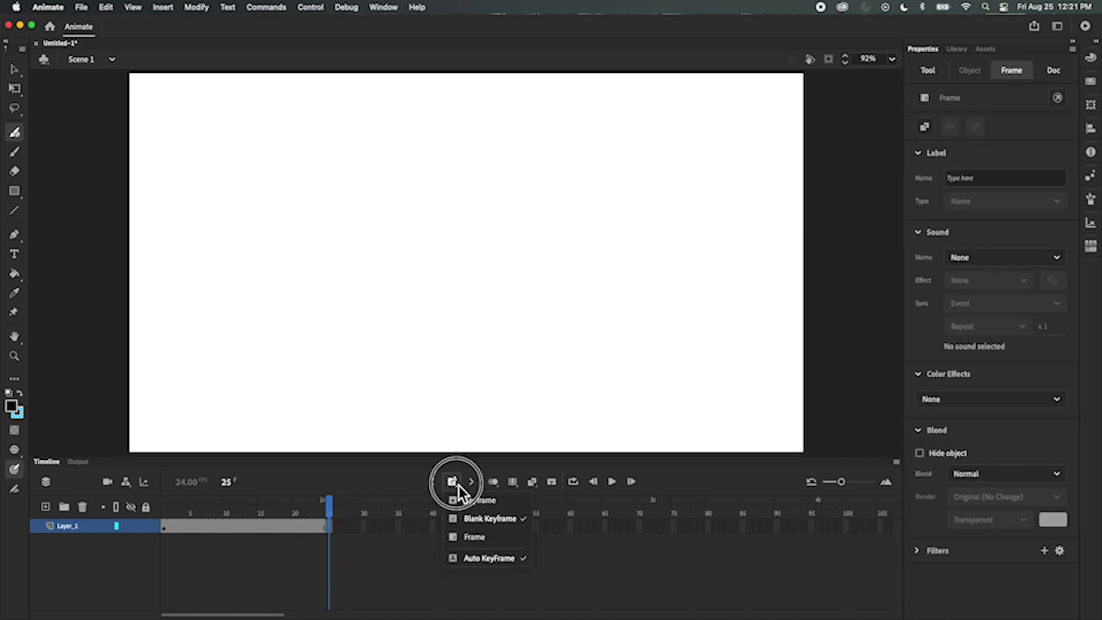
click(327, 528)
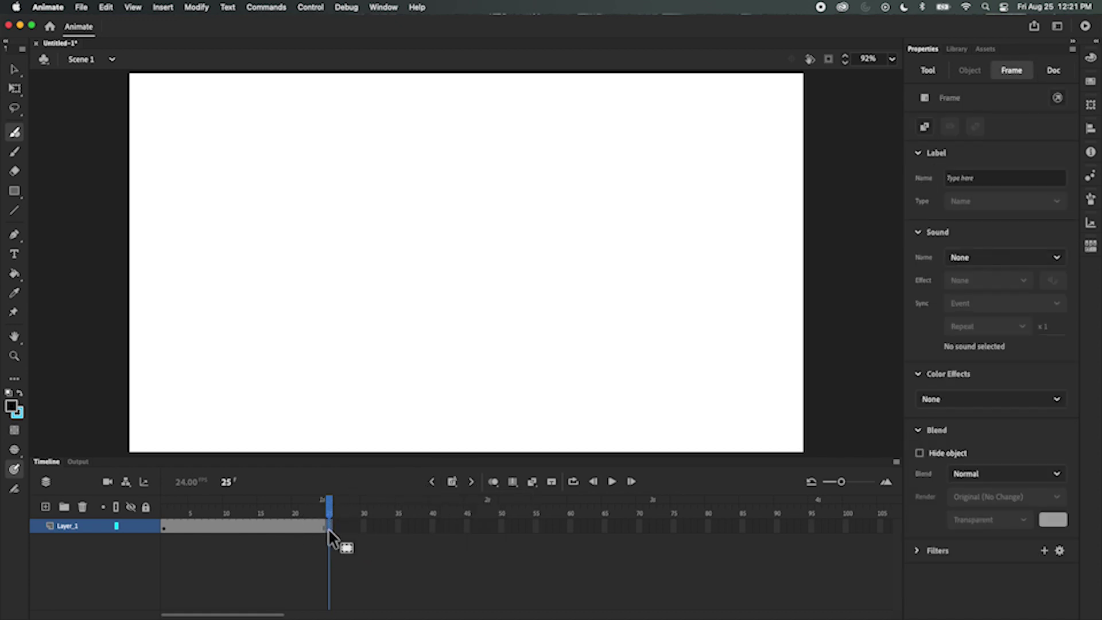
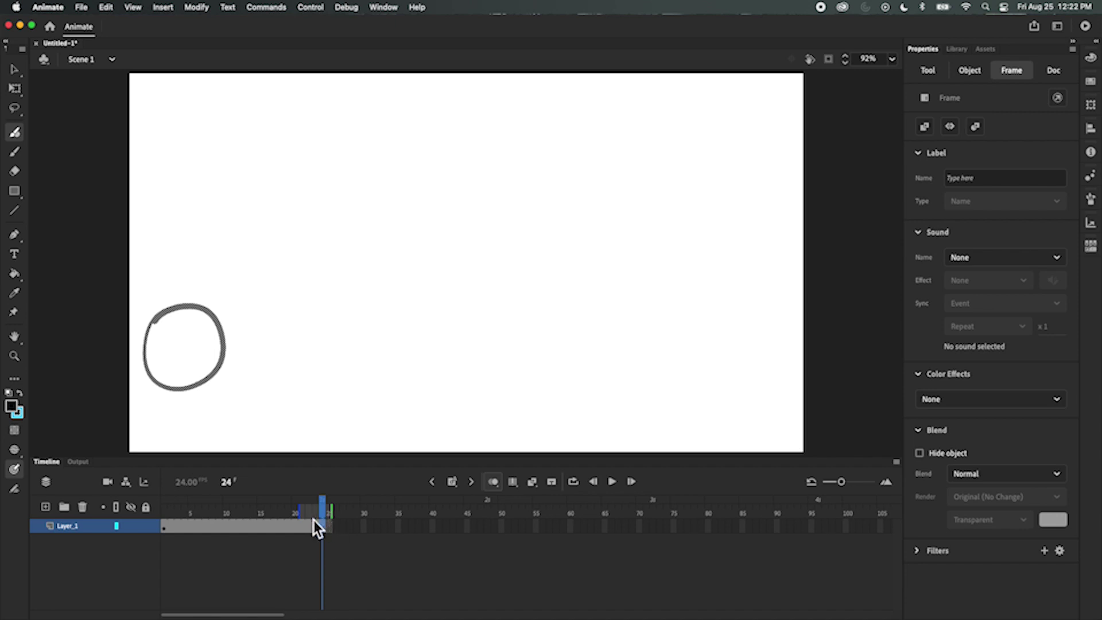
With onion skinning on, draw a matching black ball outline on frame 25 near the stage's lower-right corner and scrub frames 23 to 25 to compare.
drag(303, 522, 330, 528)
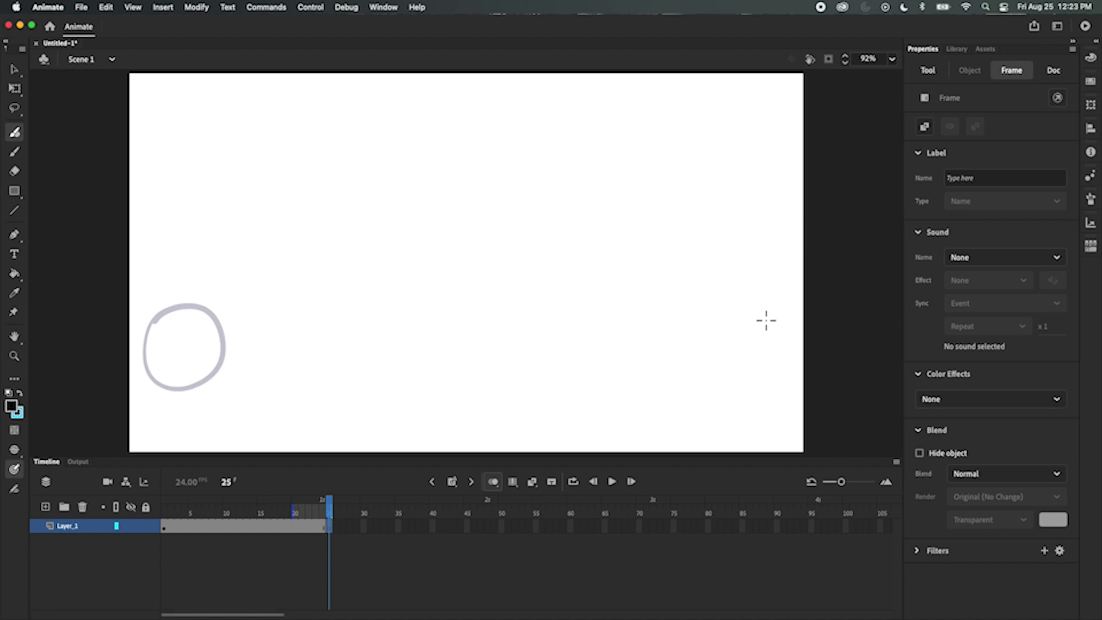
mouse_move(763, 316)
mouse_down()
mouse_move(695, 375)
mouse_move(708, 333)
mouse_up()
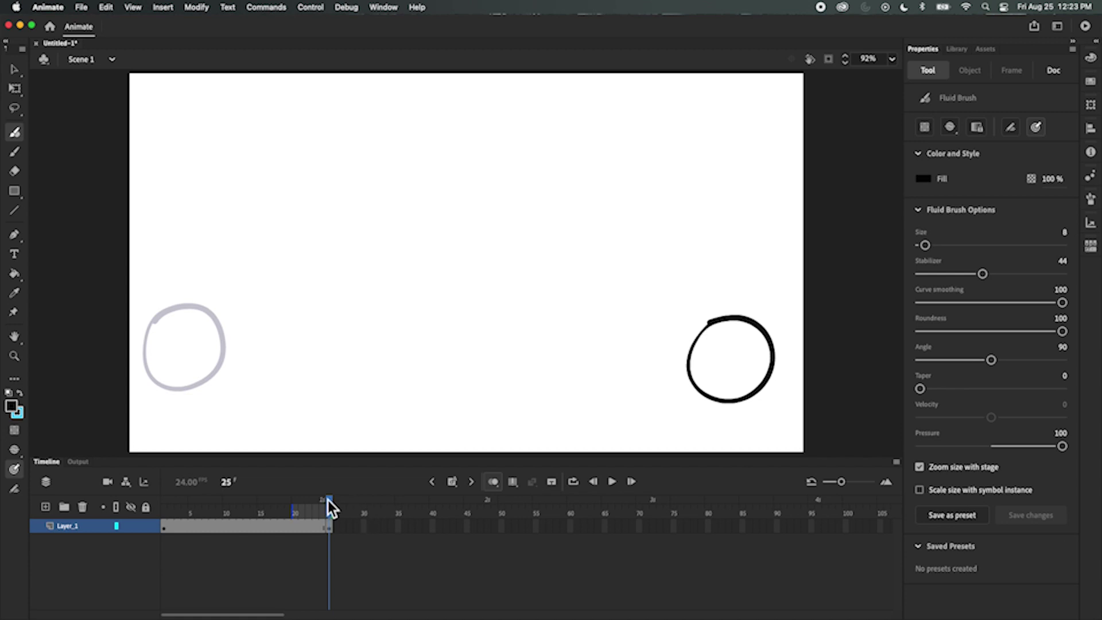
drag(328, 499, 316, 542)
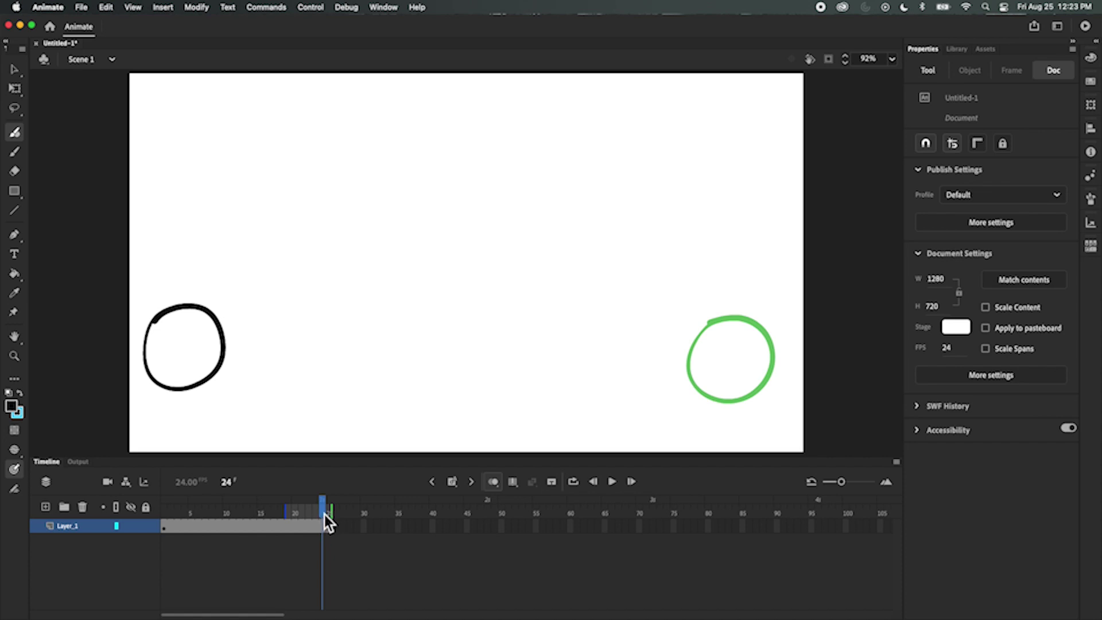
drag(325, 512, 305, 535)
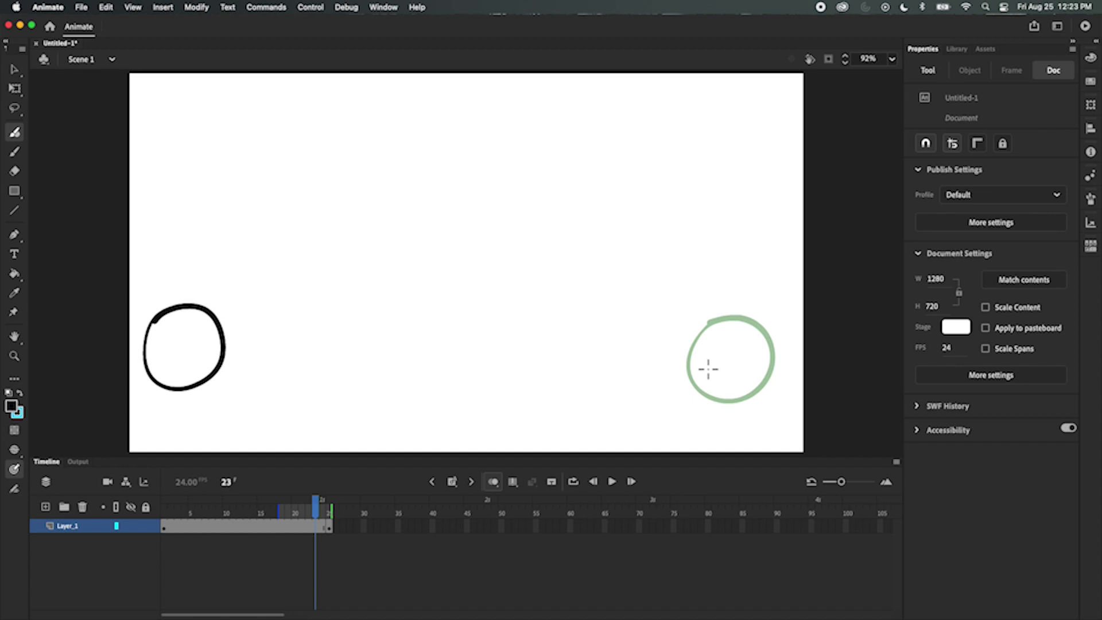
drag(316, 513, 332, 515)
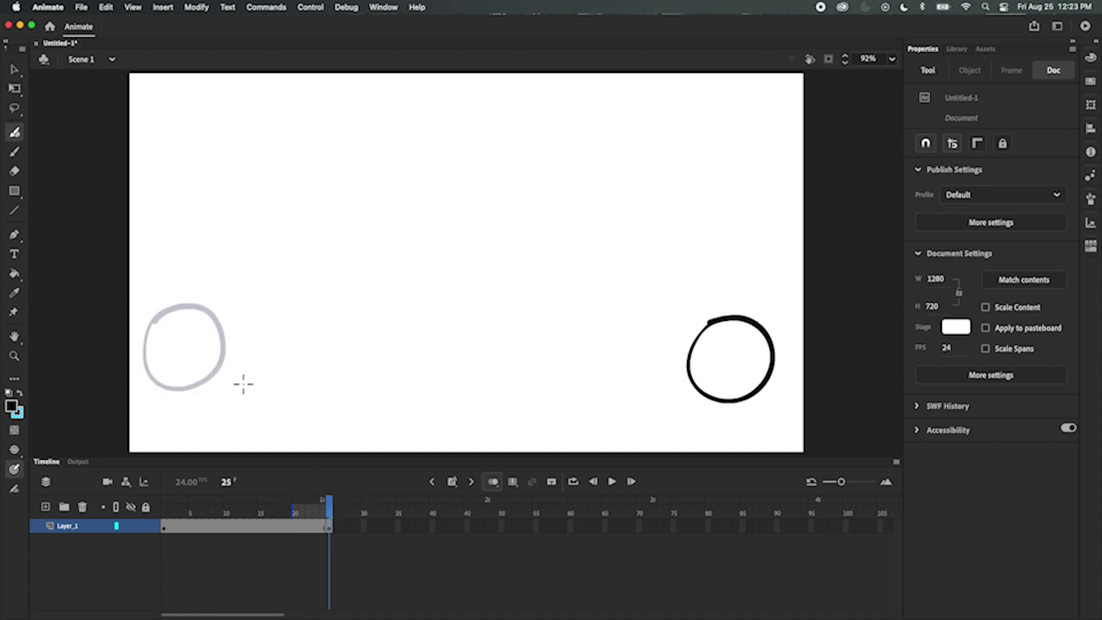
Compare frames 23 and 25, move the playhead to frame 13, and extend the onion-skin range to cover frames 1 through 25.
drag(325, 501, 316, 512)
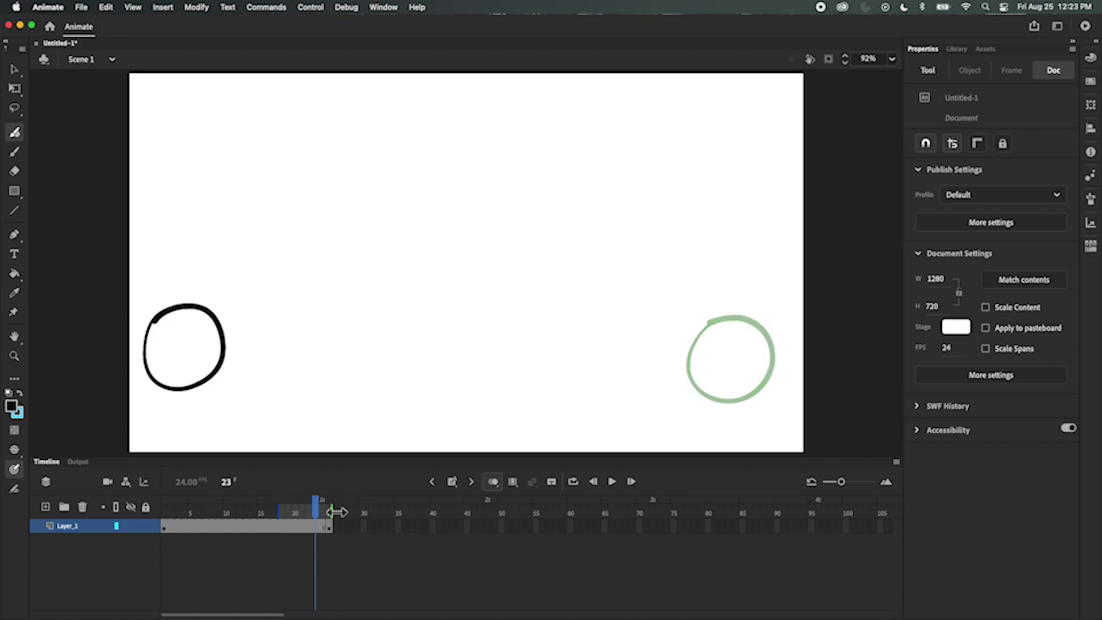
mouse_move(319, 516)
mouse_down()
mouse_move(332, 511)
mouse_move(168, 524)
mouse_move(304, 531)
mouse_move(329, 517)
mouse_up()
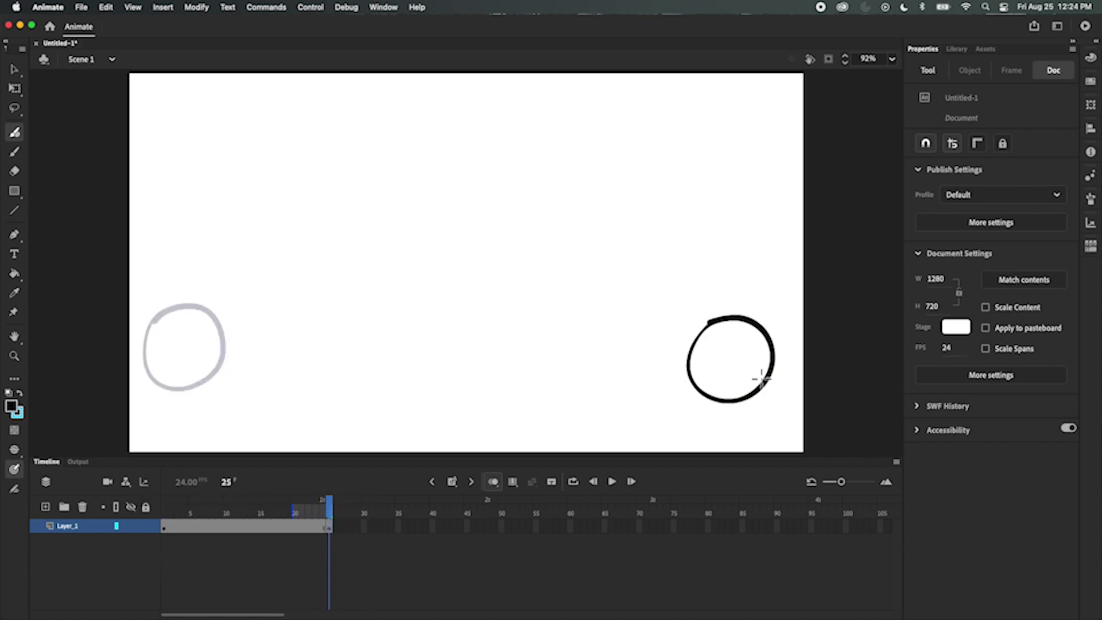
drag(330, 512, 336, 540)
drag(335, 524, 246, 523)
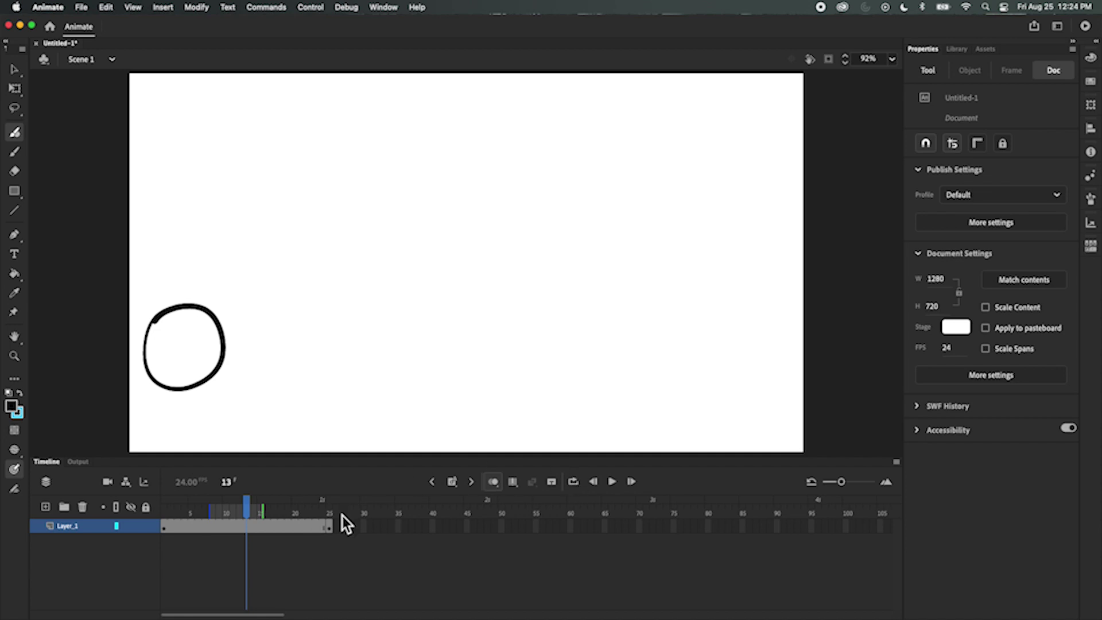
mouse_move(262, 511)
mouse_down()
mouse_move(352, 512)
mouse_move(333, 511)
mouse_up()
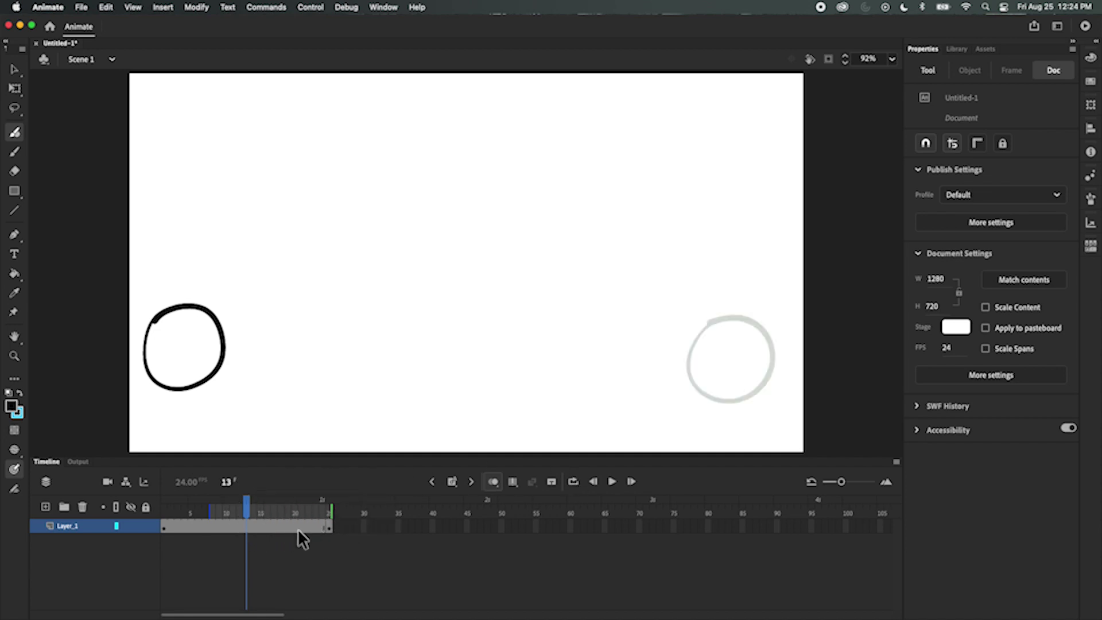
drag(210, 509, 162, 508)
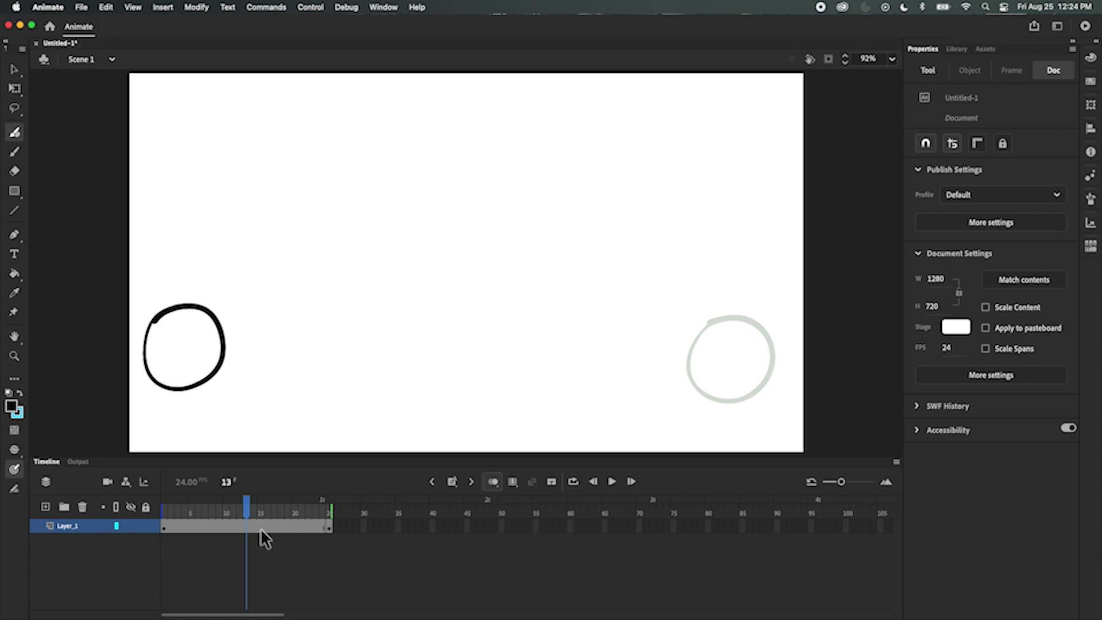
Insert a blank keyframe at frame 13 and draw a black ball outline midway between the two onion-skinned balls, undoing unsatisfactory attempts.
click(460, 488)
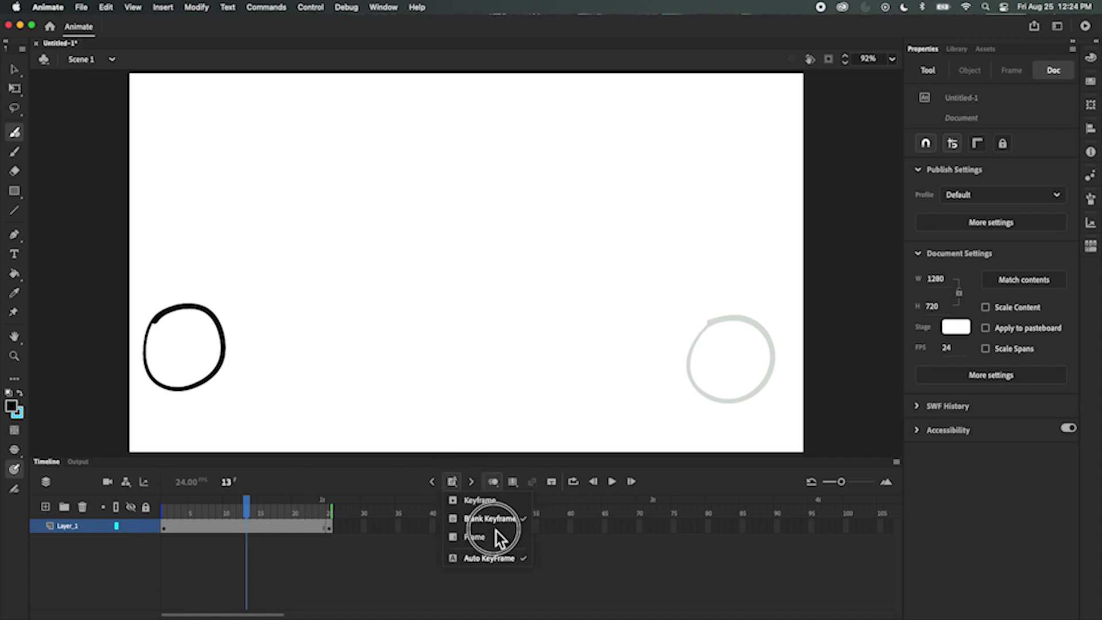
click(497, 519)
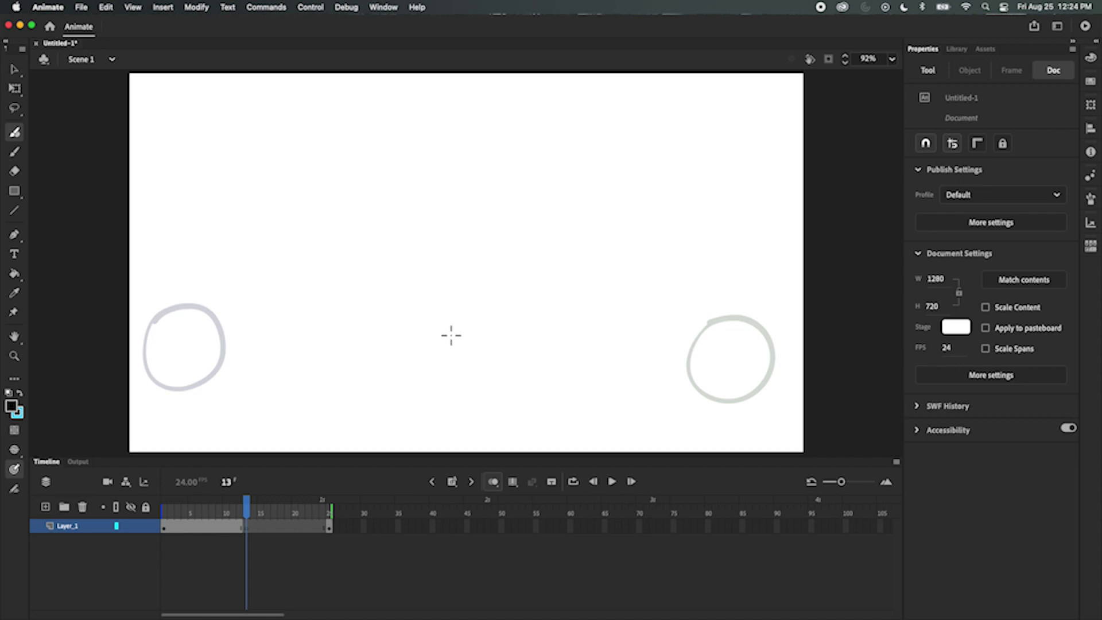
mouse_move(467, 327)
mouse_down()
mouse_move(461, 400)
mouse_move(413, 343)
mouse_up()
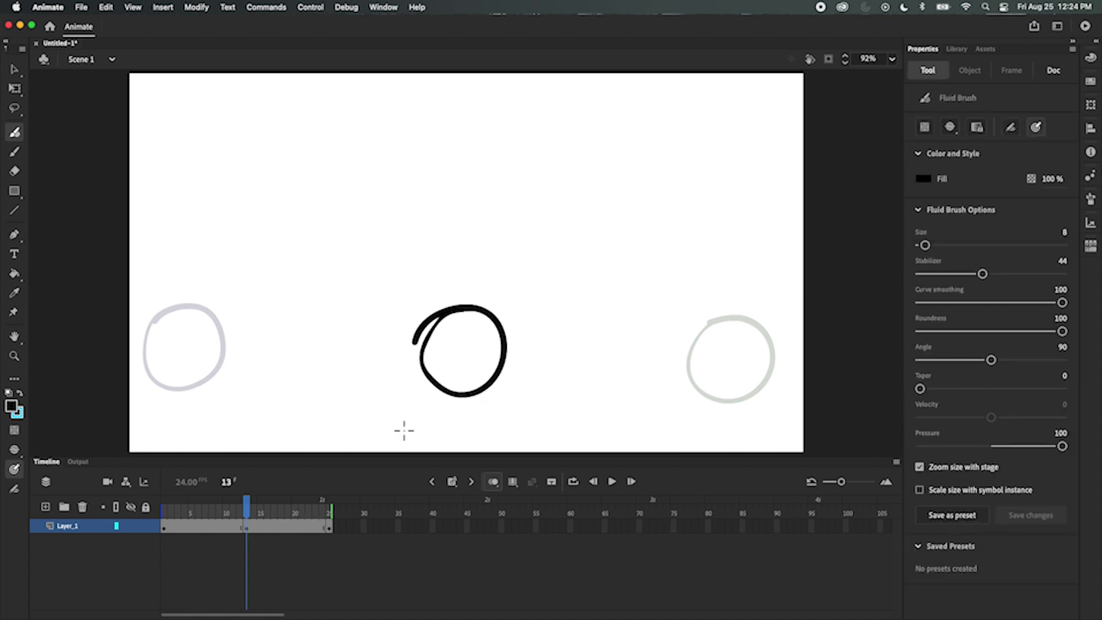
key(super+z)
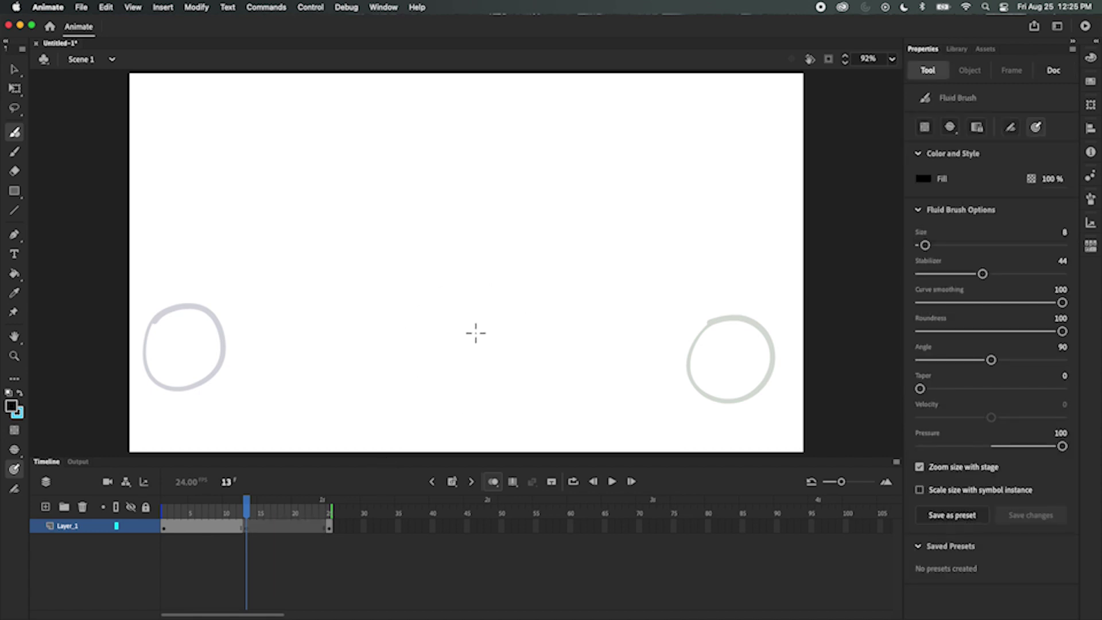
mouse_move(456, 313)
mouse_down()
mouse_move(467, 394)
mouse_move(408, 423)
mouse_up()
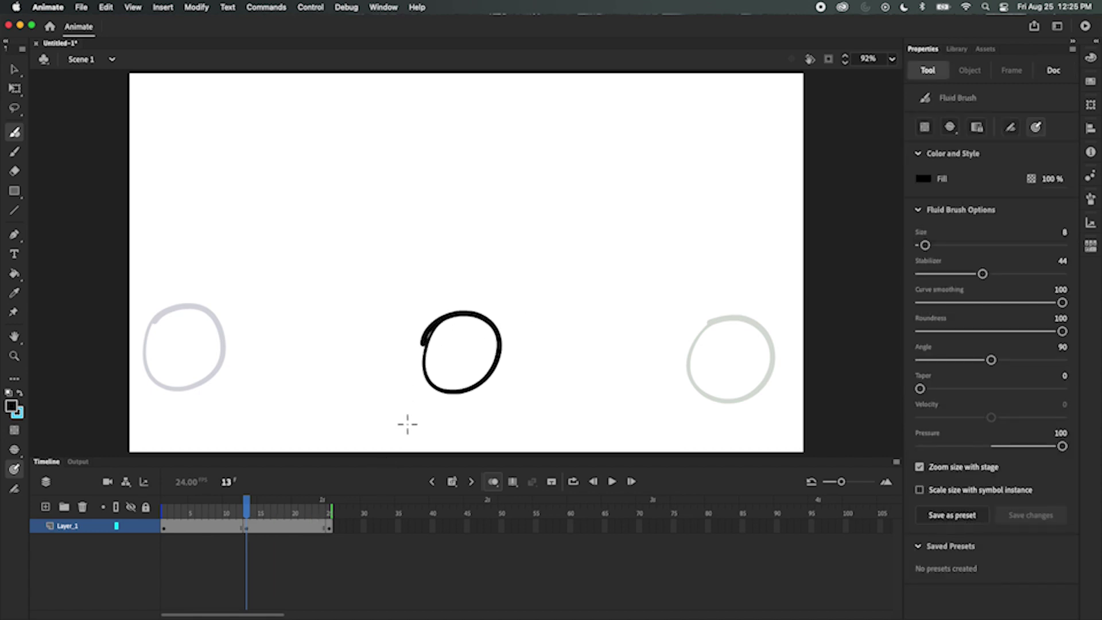
key(super+z)
drag(456, 317, 409, 430)
key(super+z)
mouse_move(454, 320)
mouse_down()
mouse_move(520, 330)
mouse_move(444, 394)
mouse_up()
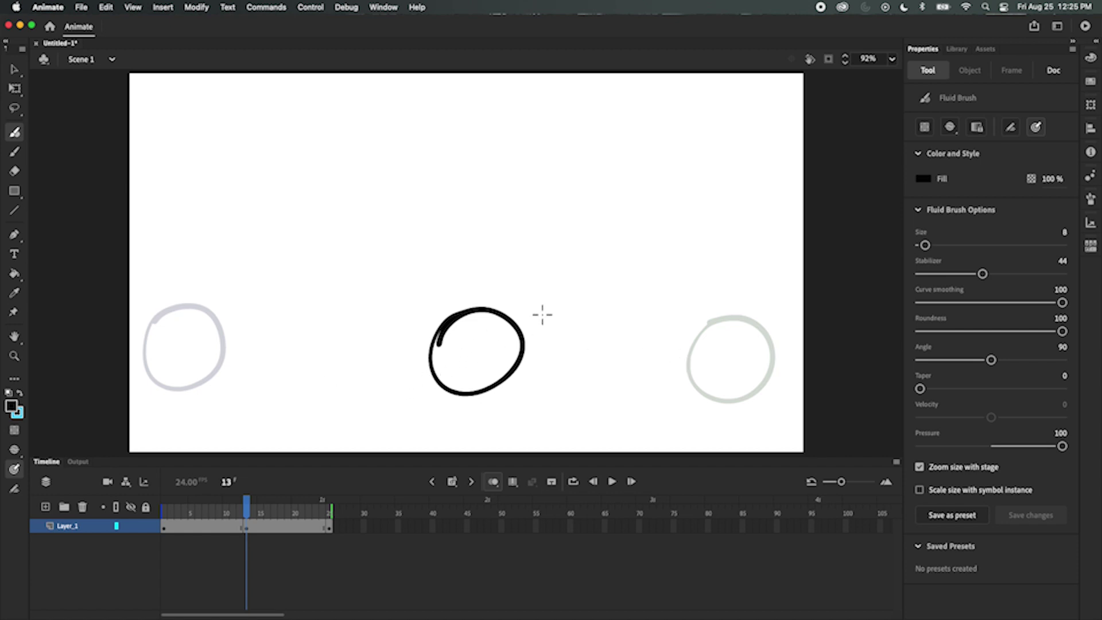
Shift the frame 13 ball slightly left with Free Transform to about X 552, Y 444, centring it between the outer balls.
click(15, 88)
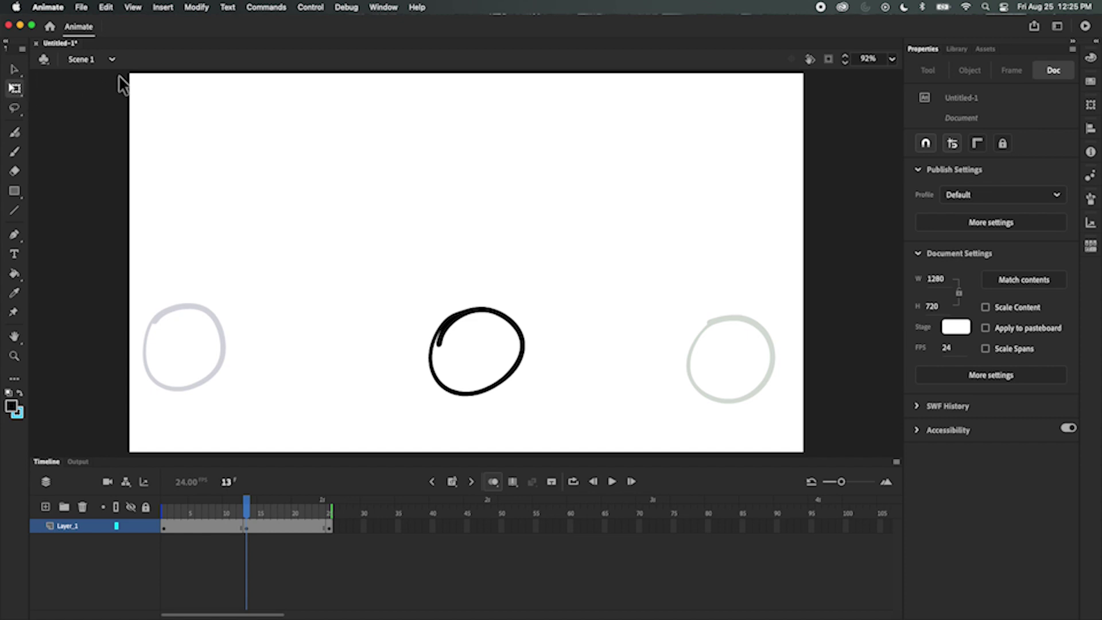
click(468, 319)
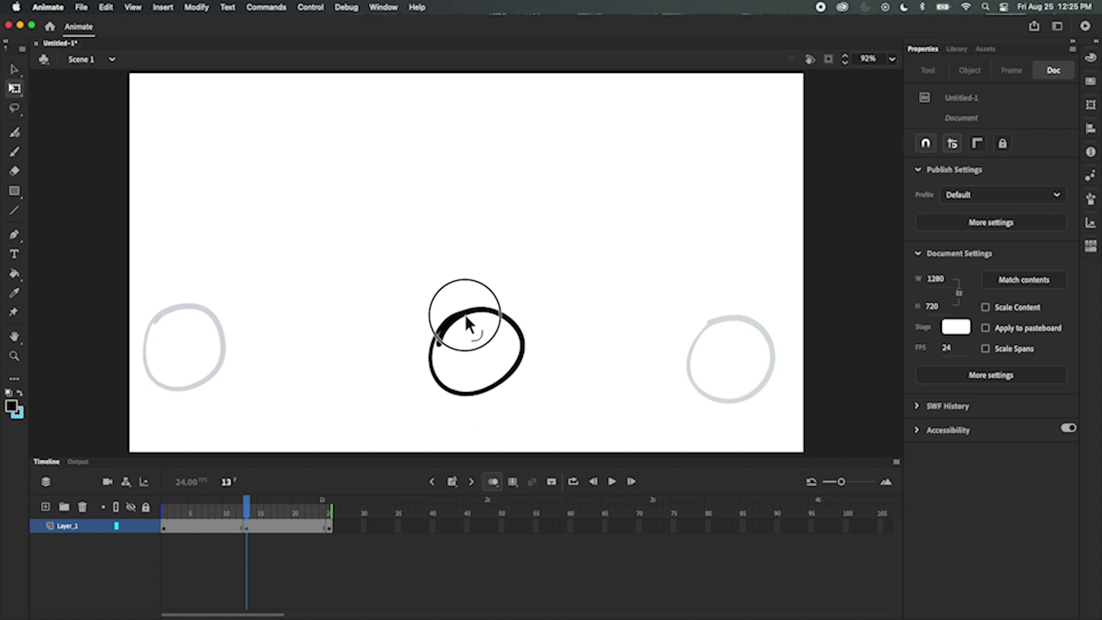
drag(462, 320, 455, 323)
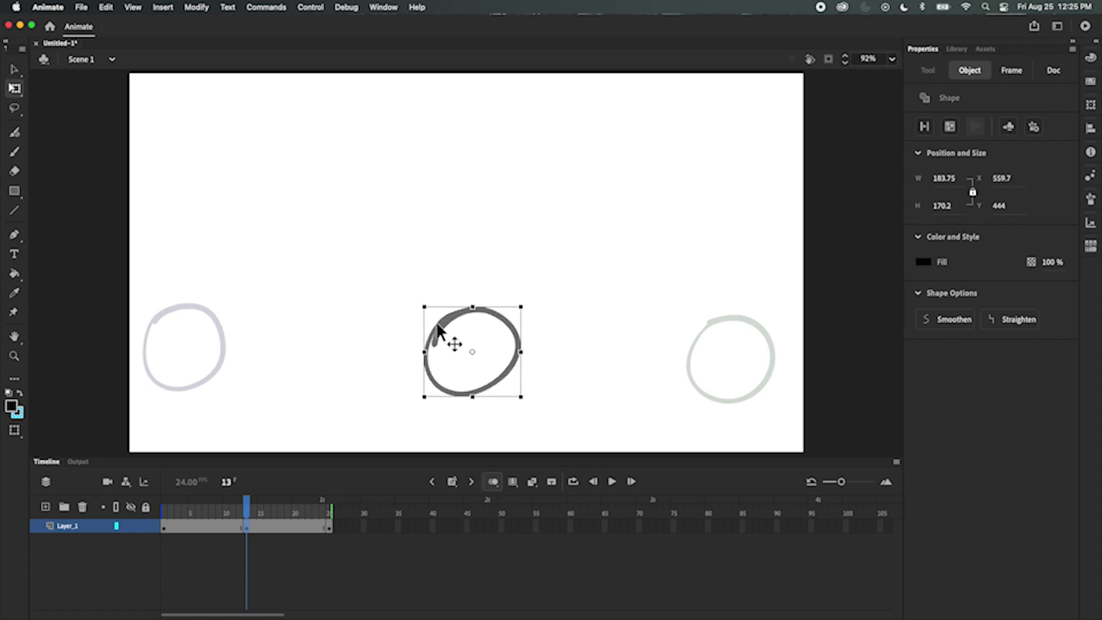
click(586, 436)
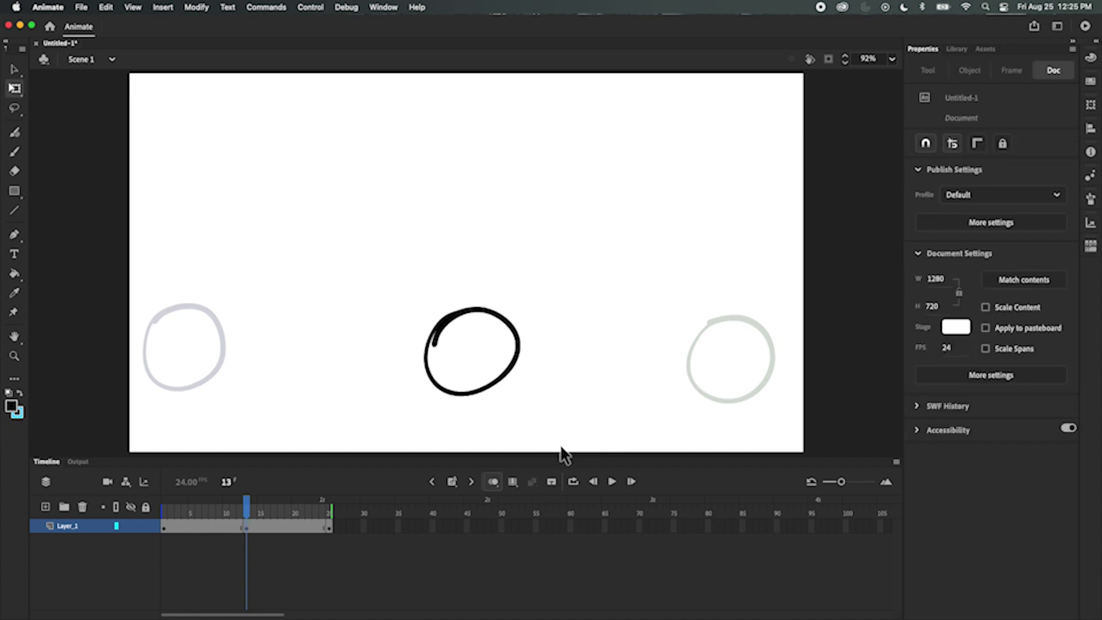
click(450, 327)
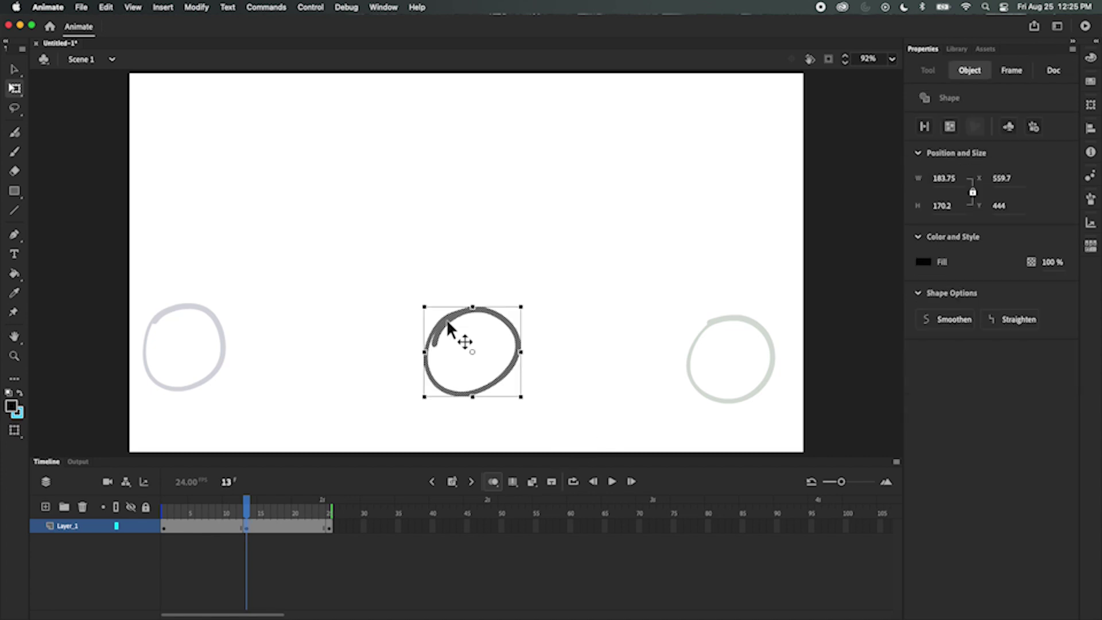
drag(450, 327, 455, 338)
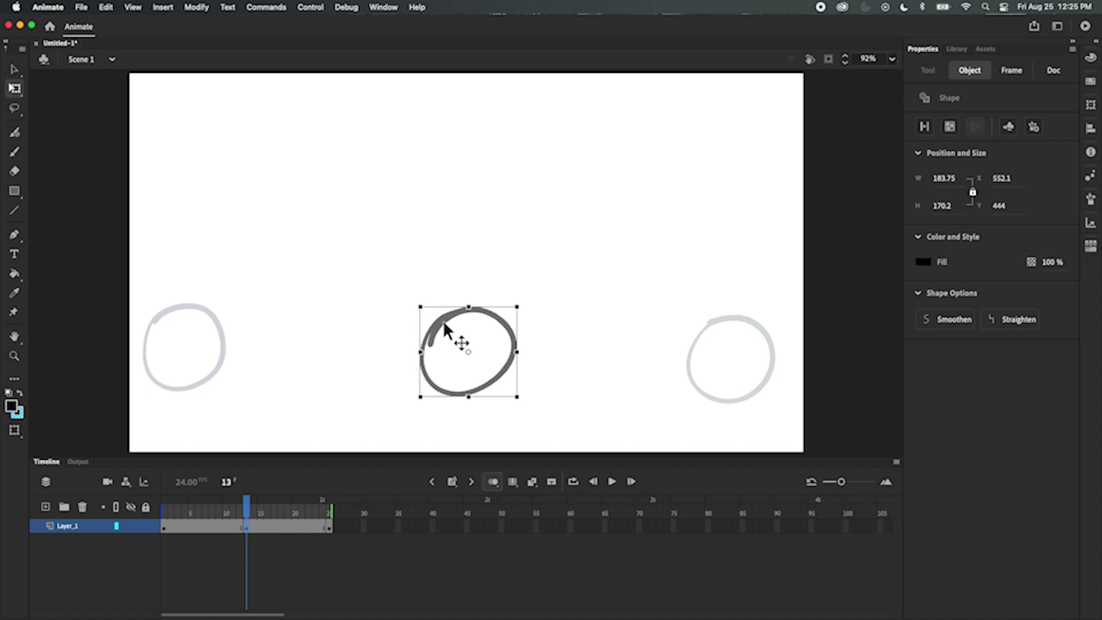
click(542, 415)
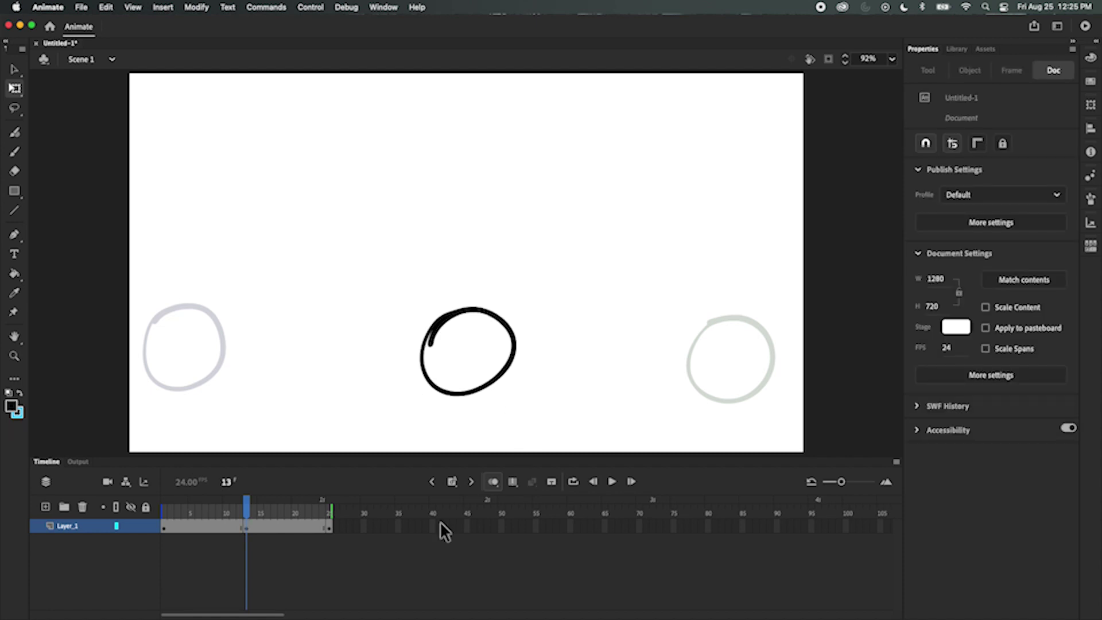
Turn off onion skinning and play the animation from frame 1 to review the ball's movement.
drag(246, 508, 154, 540)
click(494, 482)
click(494, 483)
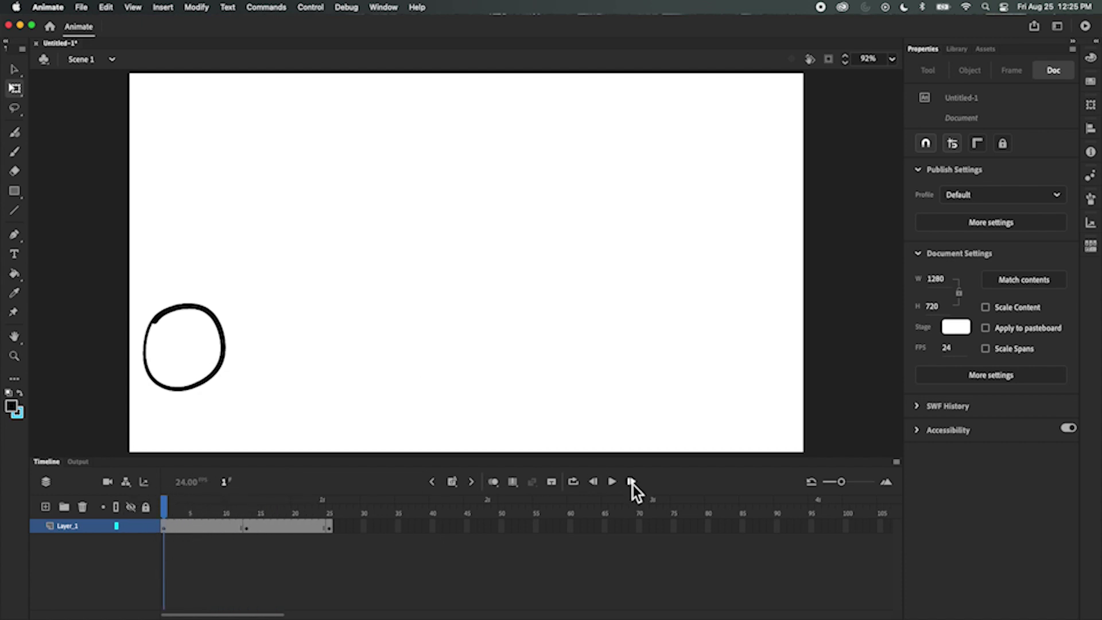
click(613, 483)
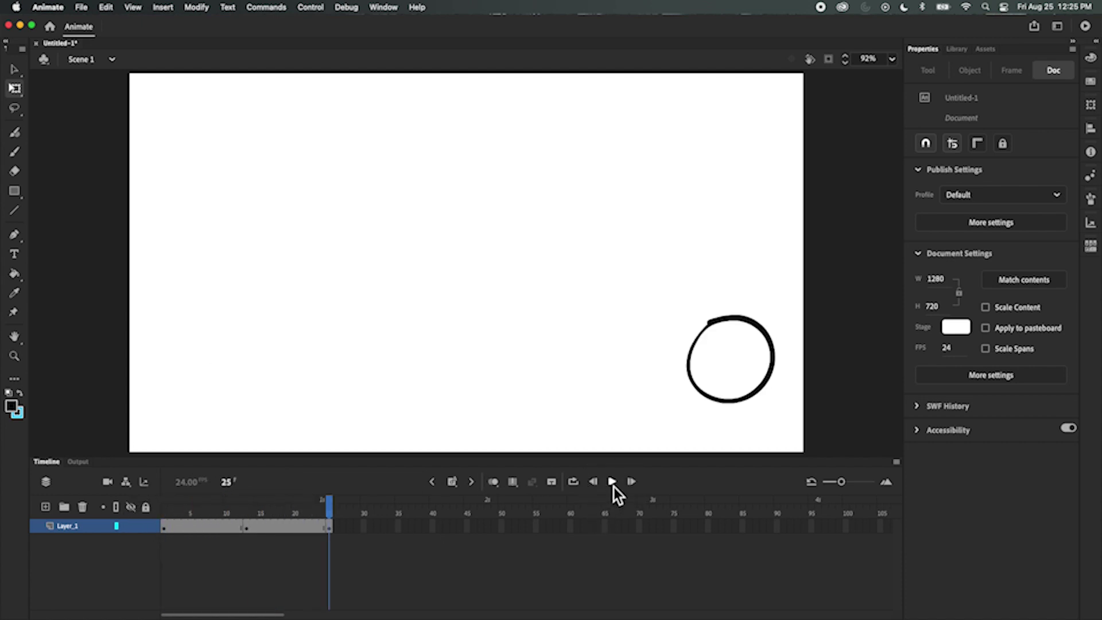
mouse_move(329, 512)
mouse_down()
mouse_move(165, 545)
mouse_move(242, 536)
mouse_move(246, 546)
mouse_move(278, 514)
mouse_move(329, 524)
mouse_up()
click(612, 483)
Turn onion skinning back on and insert a blank keyframe at frame 7 of Layer_1.
drag(328, 505, 219, 521)
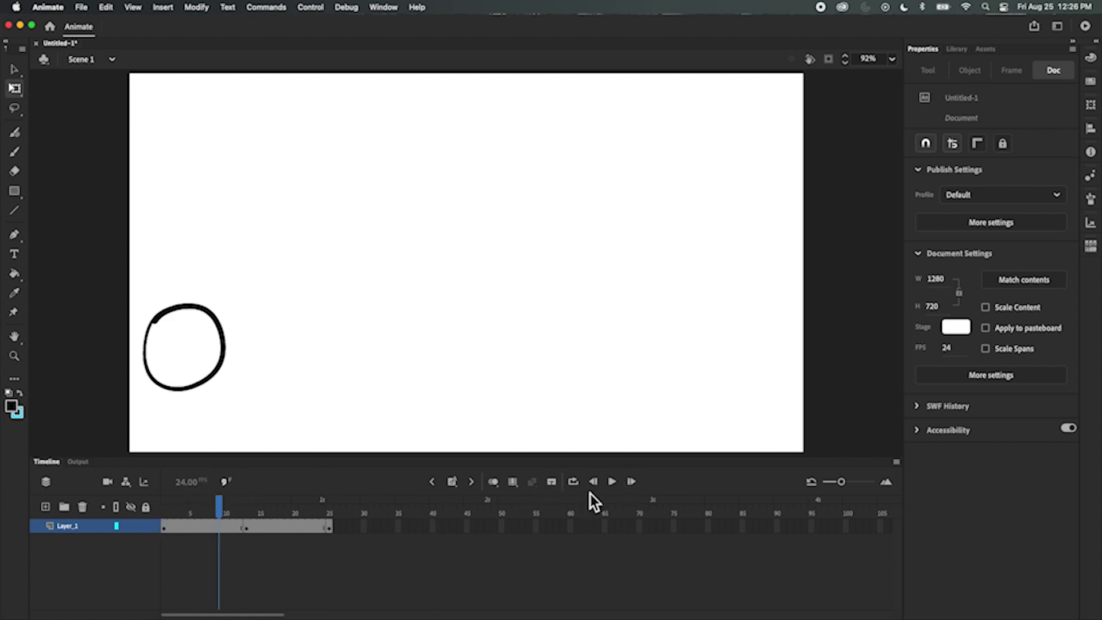
click(492, 483)
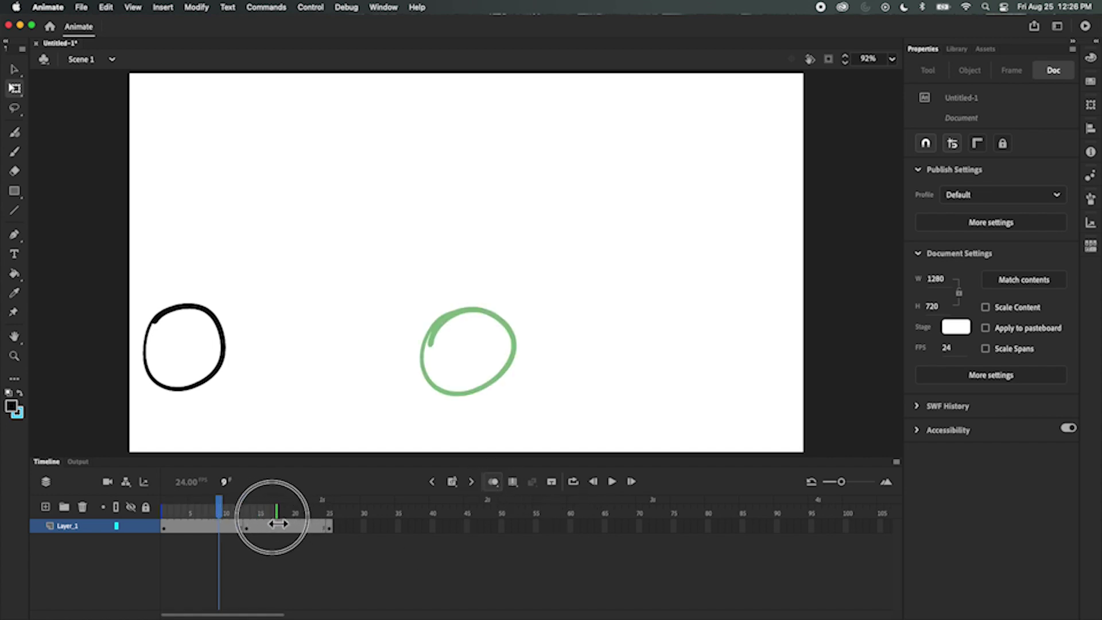
click(253, 521)
drag(239, 523, 206, 530)
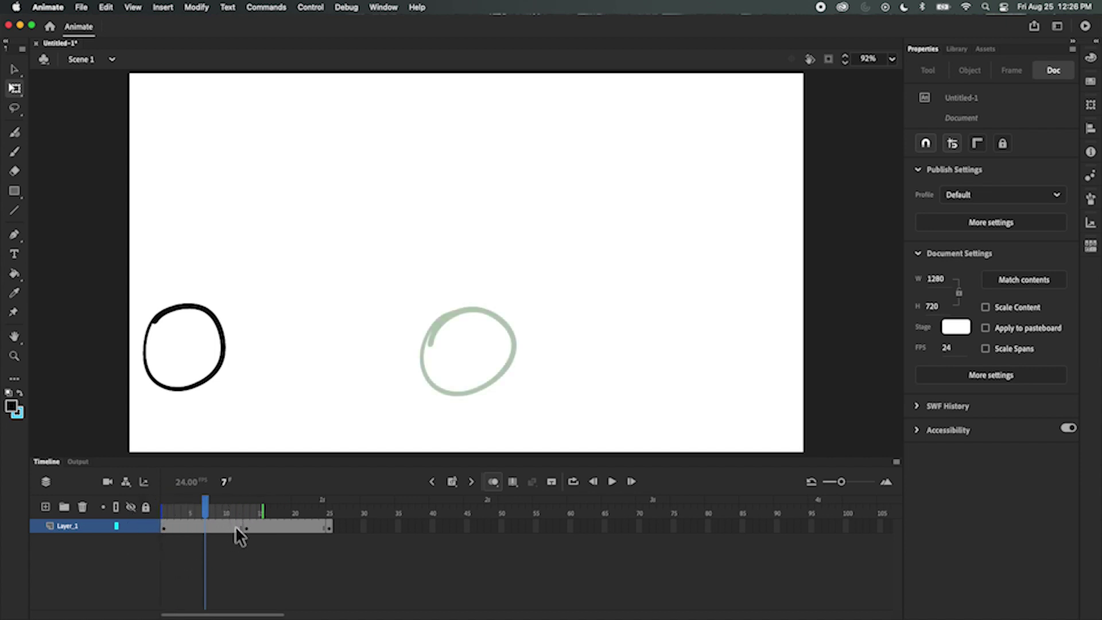
click(206, 527)
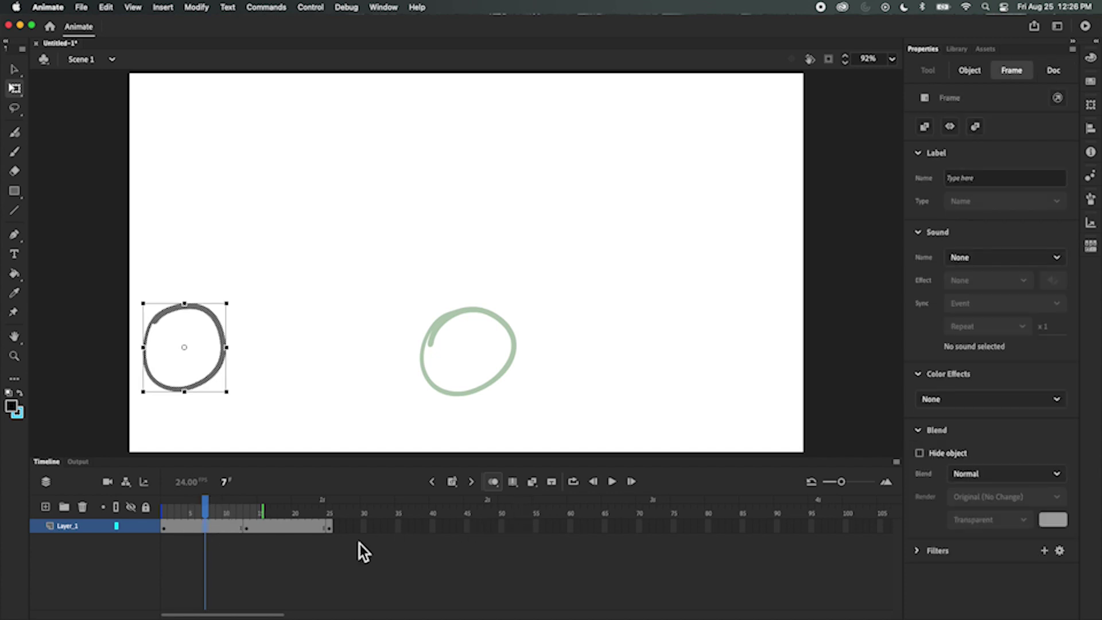
click(457, 487)
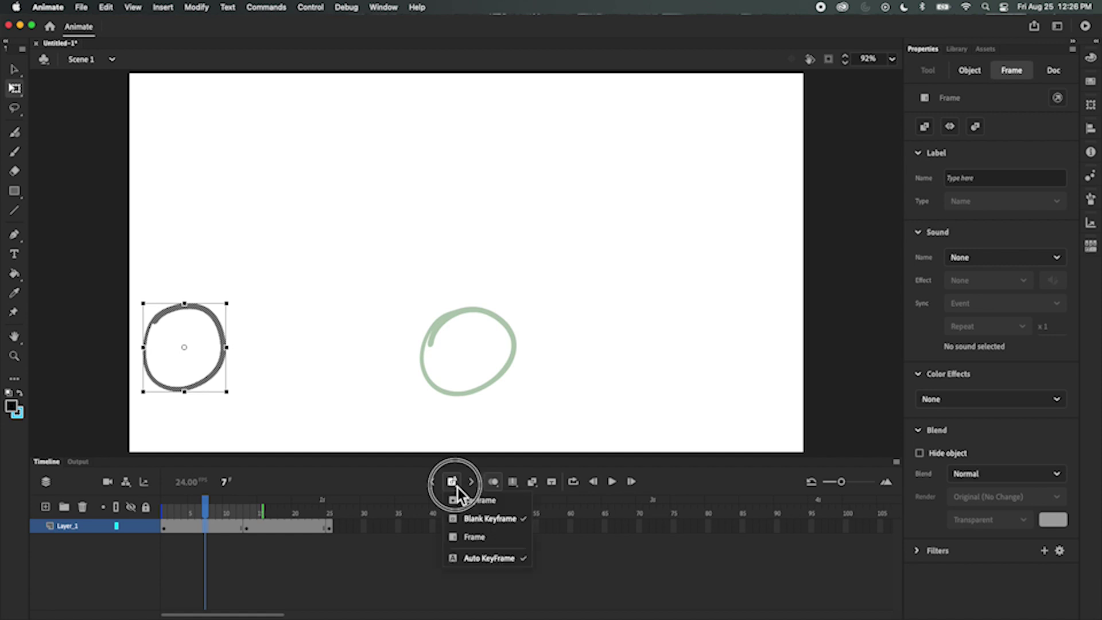
click(474, 520)
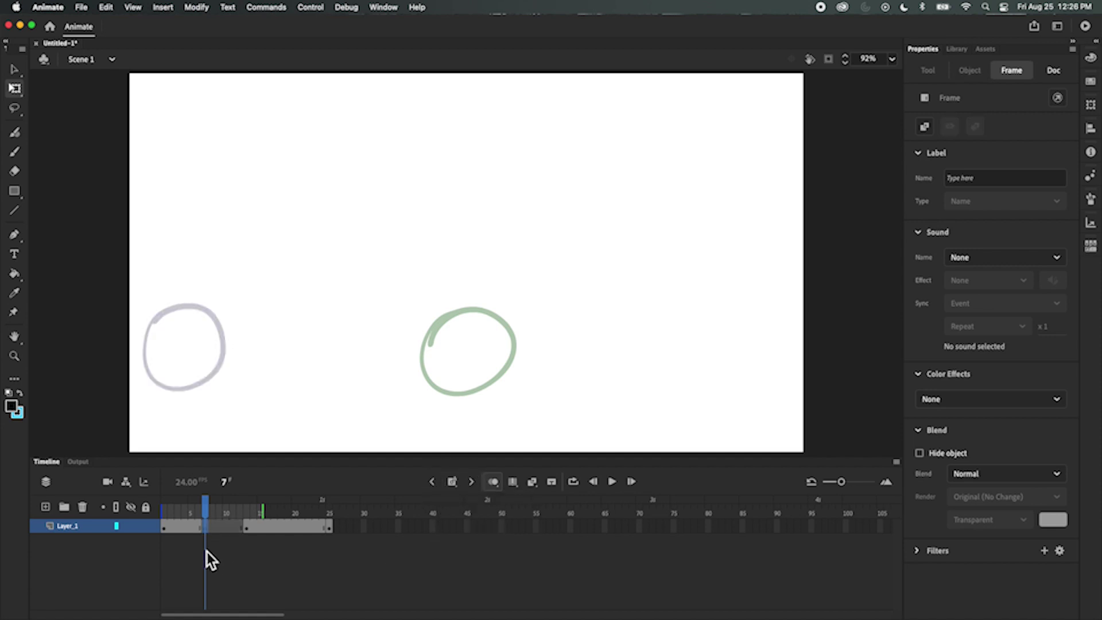
Draw a black ball outline on frame 7 with the Fluid Brush, midway between the onion-skinned balls, undoing unsatisfactory attempts.
click(15, 132)
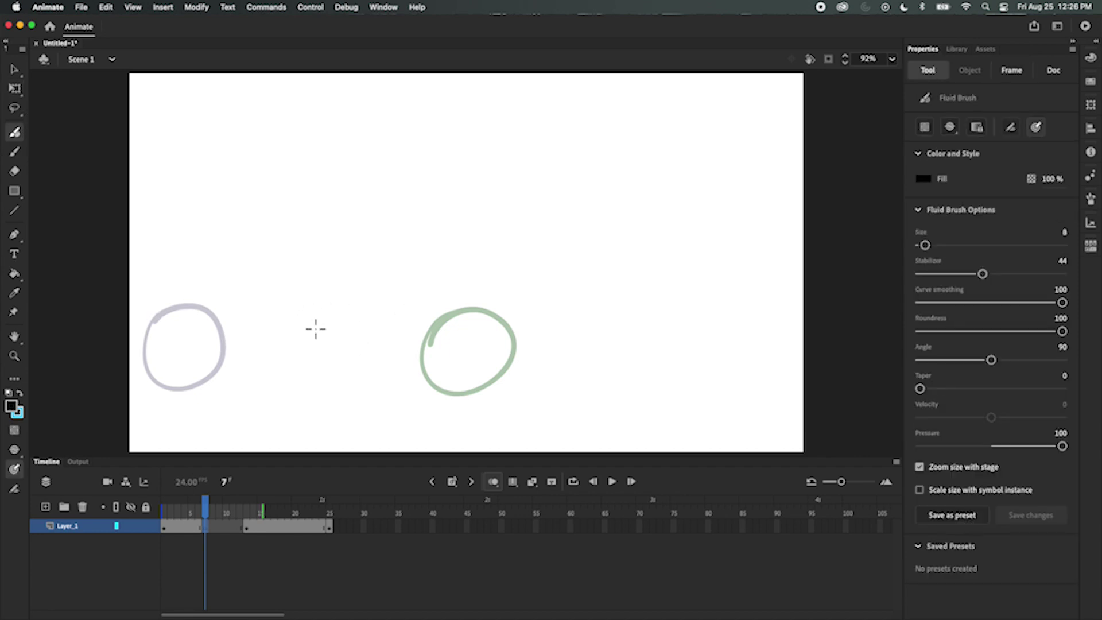
mouse_move(319, 323)
mouse_down()
mouse_move(284, 357)
mouse_move(359, 347)
mouse_move(275, 405)
mouse_move(304, 325)
mouse_move(371, 358)
mouse_move(361, 383)
mouse_move(293, 324)
mouse_up()
key(super+z)
key(super+z)
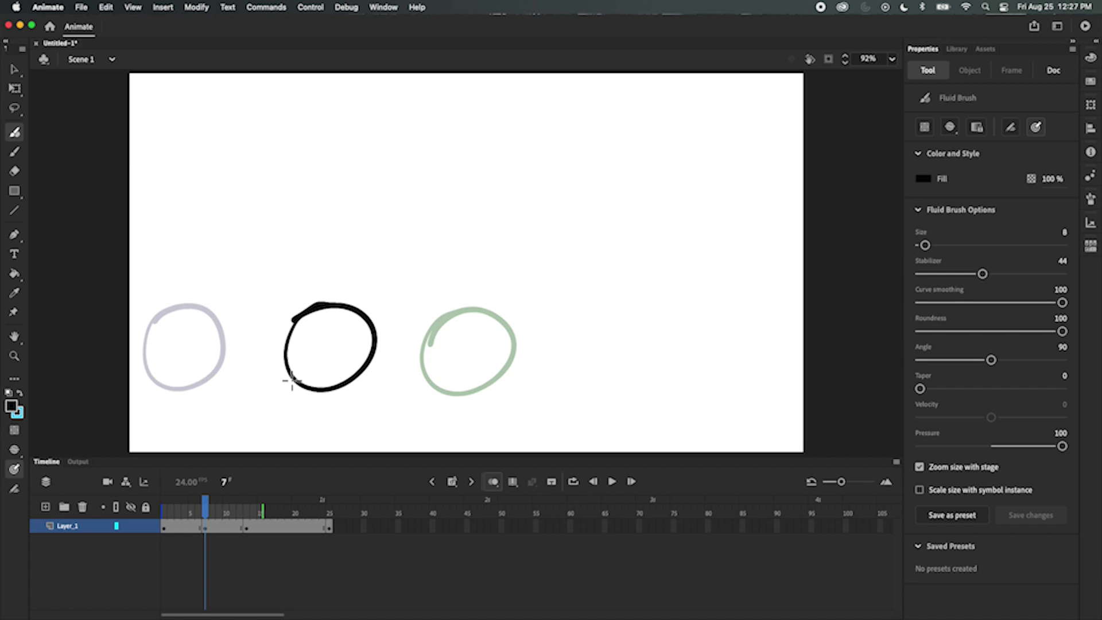
key(super+z)
mouse_move(330, 320)
mouse_down()
mouse_move(297, 337)
mouse_move(364, 341)
mouse_move(290, 389)
mouse_up()
key(super+z)
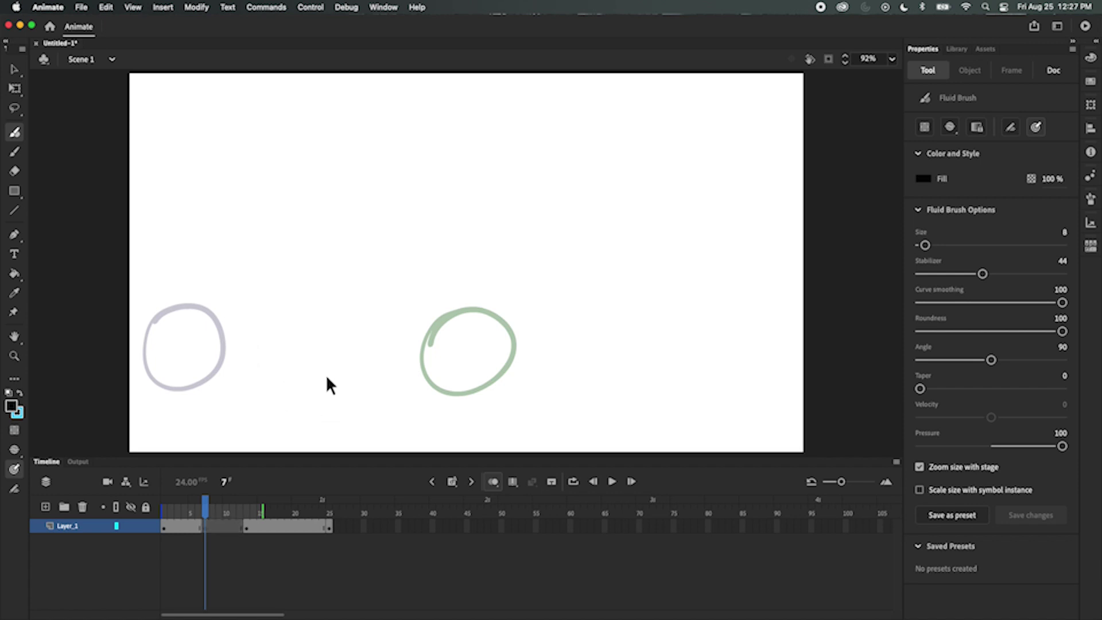
mouse_move(316, 310)
mouse_down()
mouse_move(285, 354)
mouse_move(301, 319)
mouse_up()
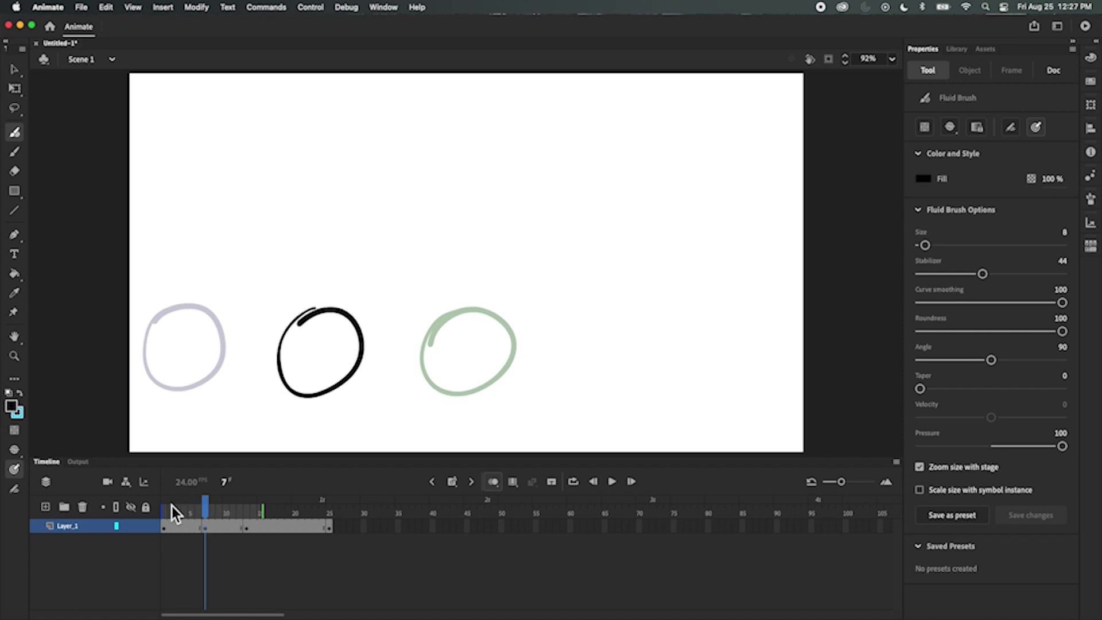
key(super+z)
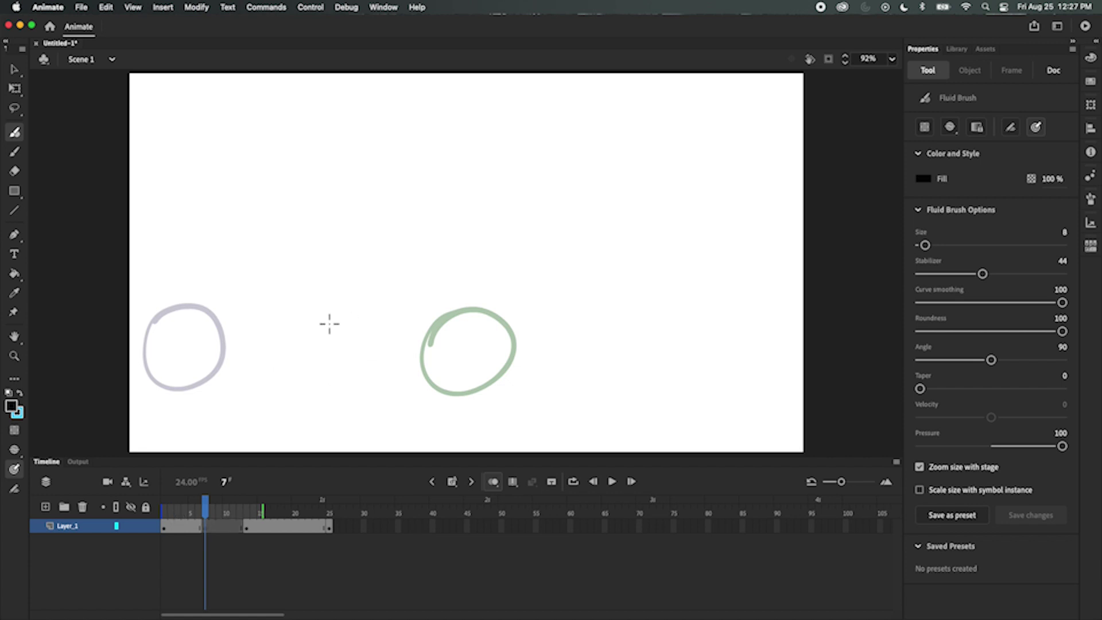
mouse_move(328, 313)
mouse_down()
mouse_move(371, 322)
mouse_move(308, 384)
mouse_up()
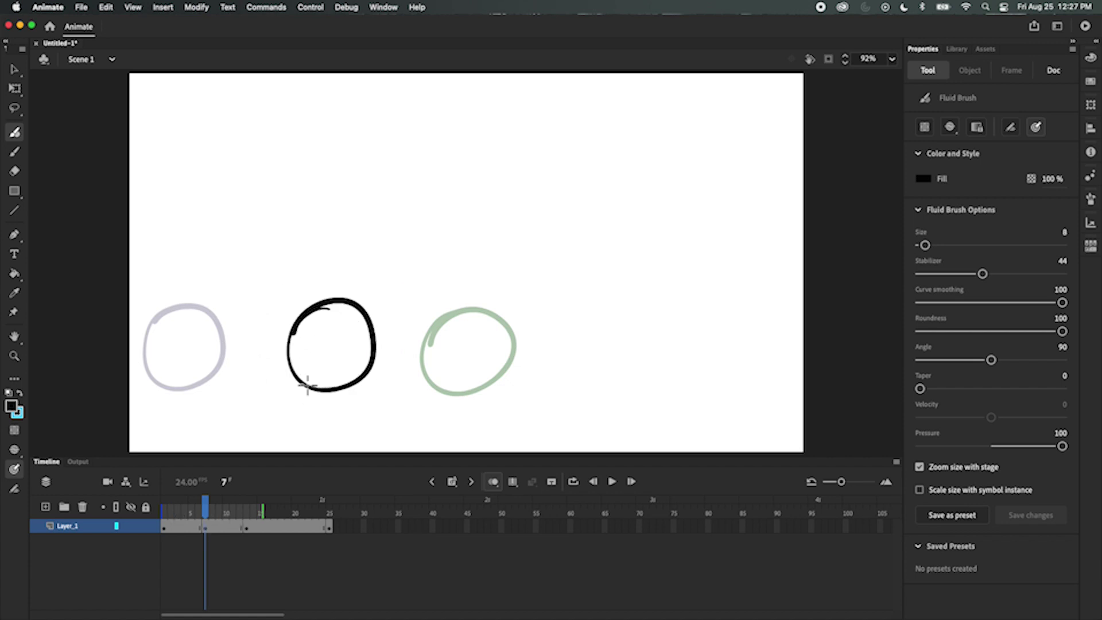
Nudge the frame 7 ball slightly left with Free Transform, then deselect it.
click(21, 89)
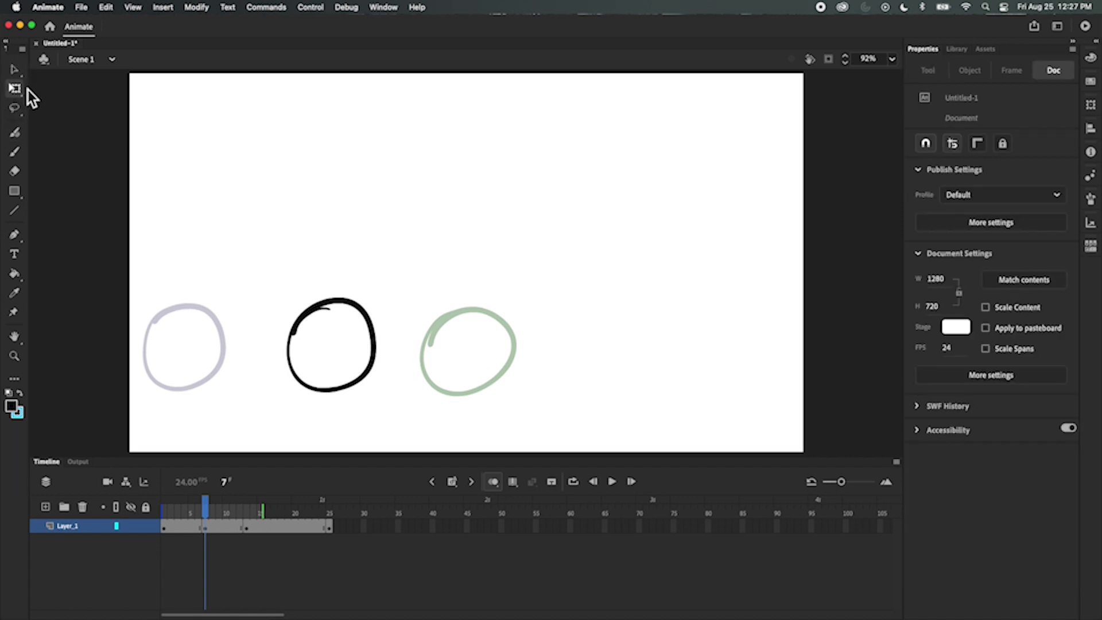
click(369, 374)
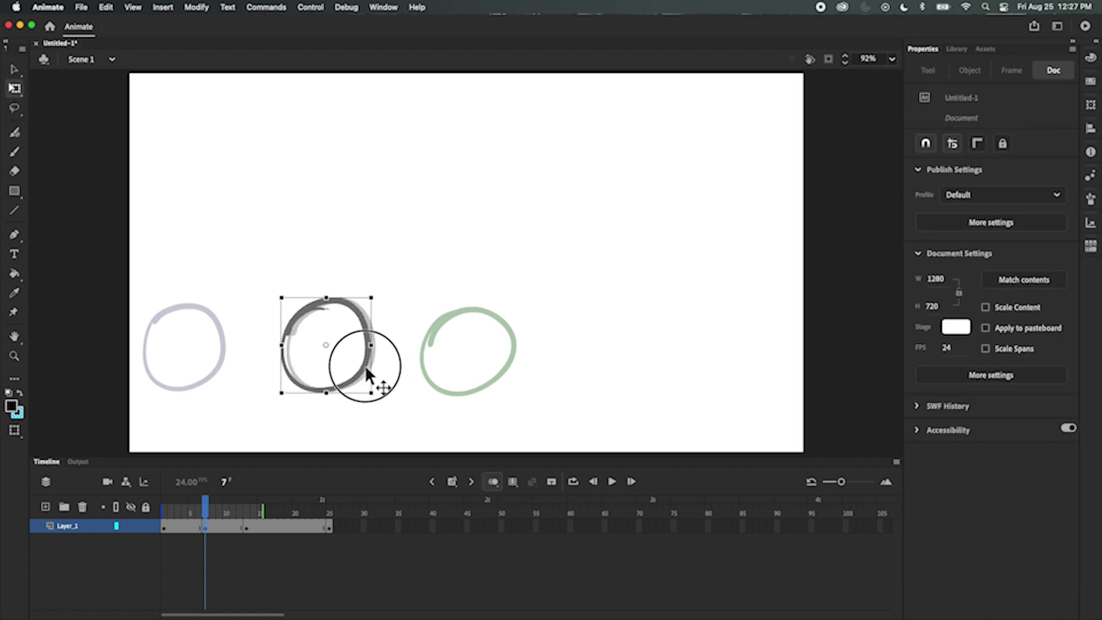
click(365, 436)
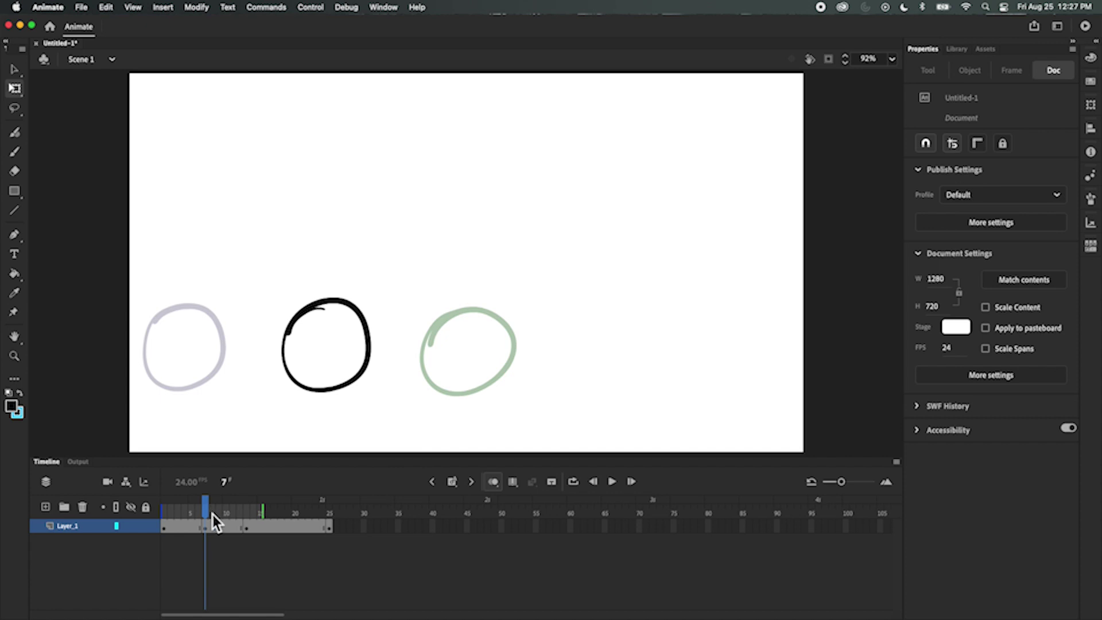
Insert a blank keyframe at frame 19 of Layer_1, midway between the keyframes at frames 13 and 25.
drag(209, 514, 298, 534)
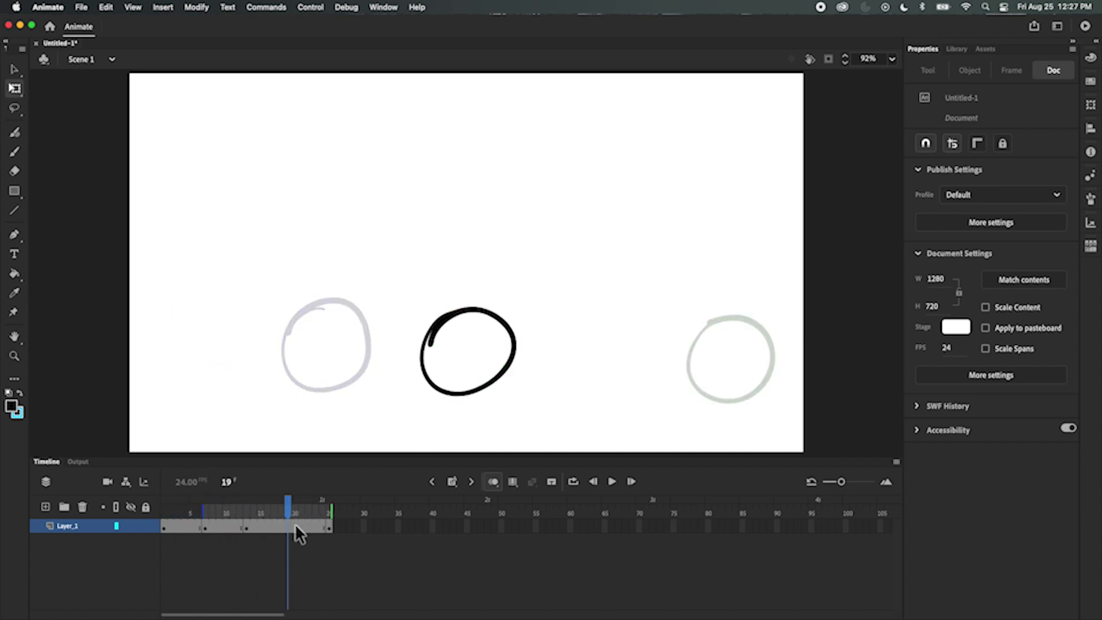
click(247, 526)
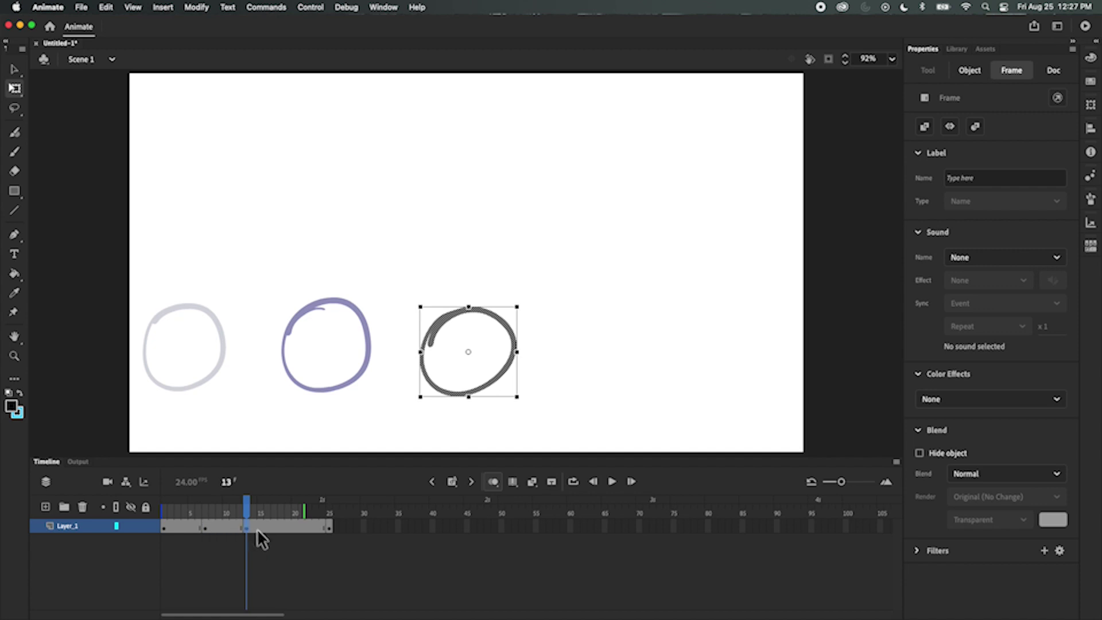
drag(249, 516, 287, 515)
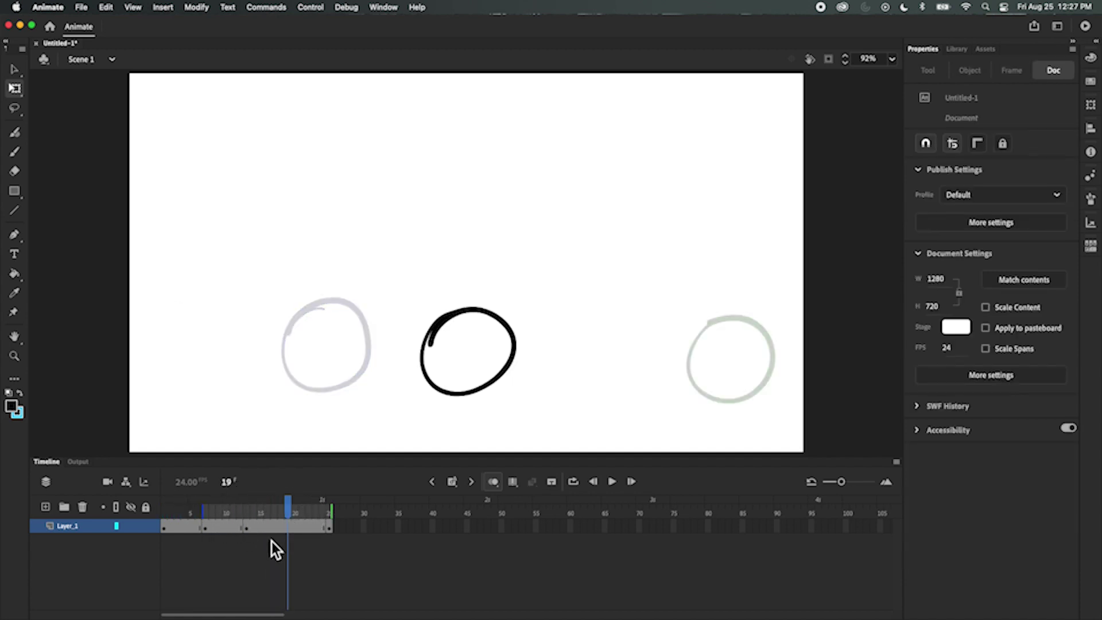
click(464, 484)
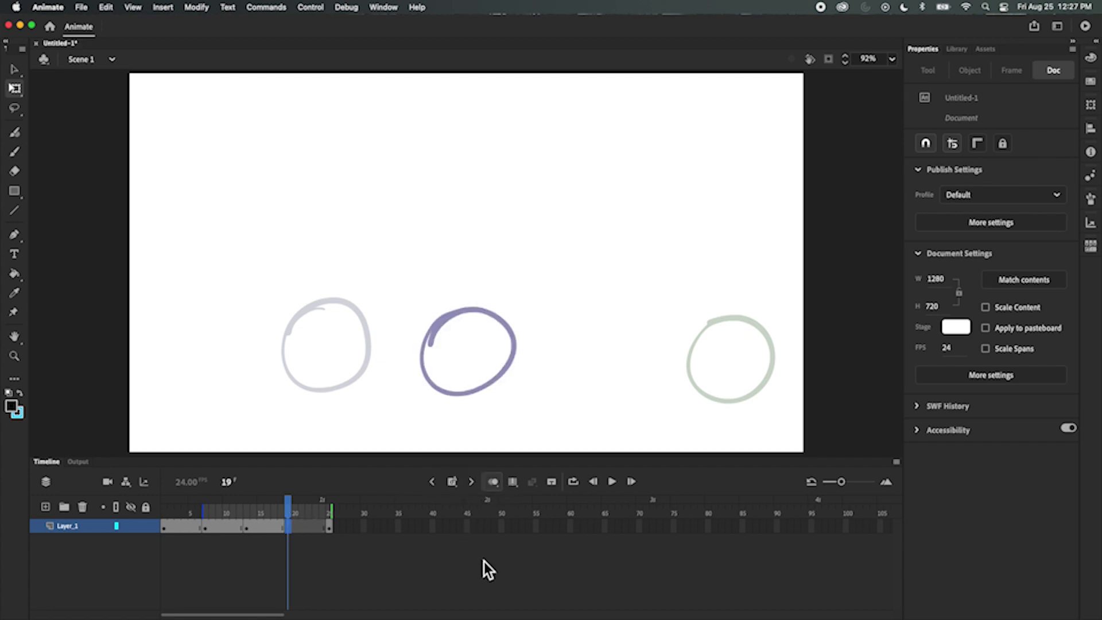
click(454, 484)
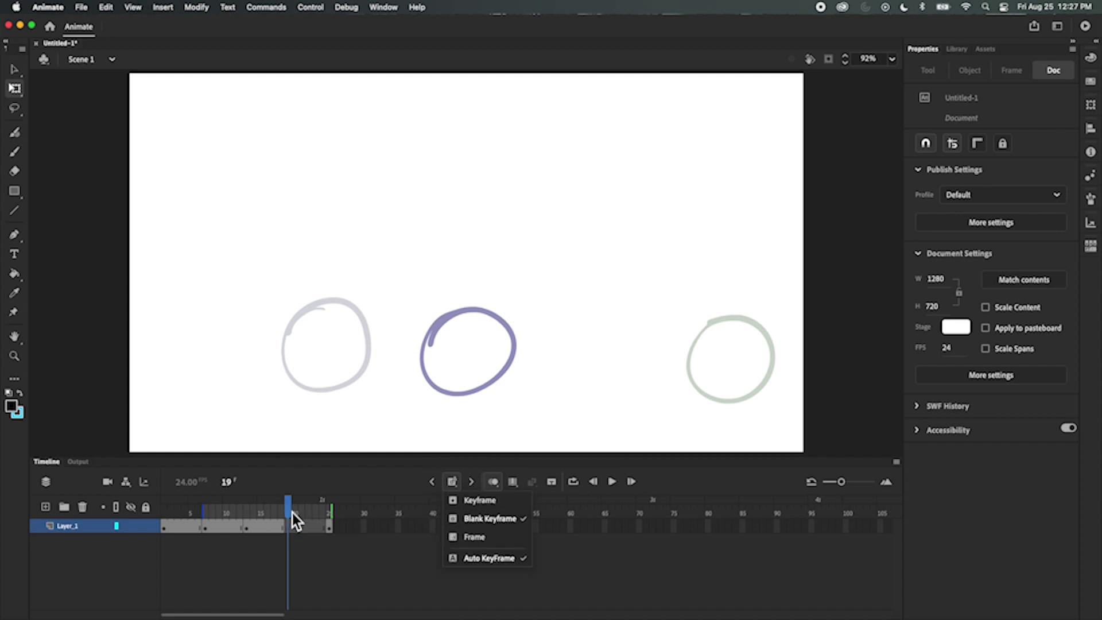
mouse_move(291, 510)
mouse_down()
mouse_move(320, 511)
mouse_move(291, 514)
mouse_up()
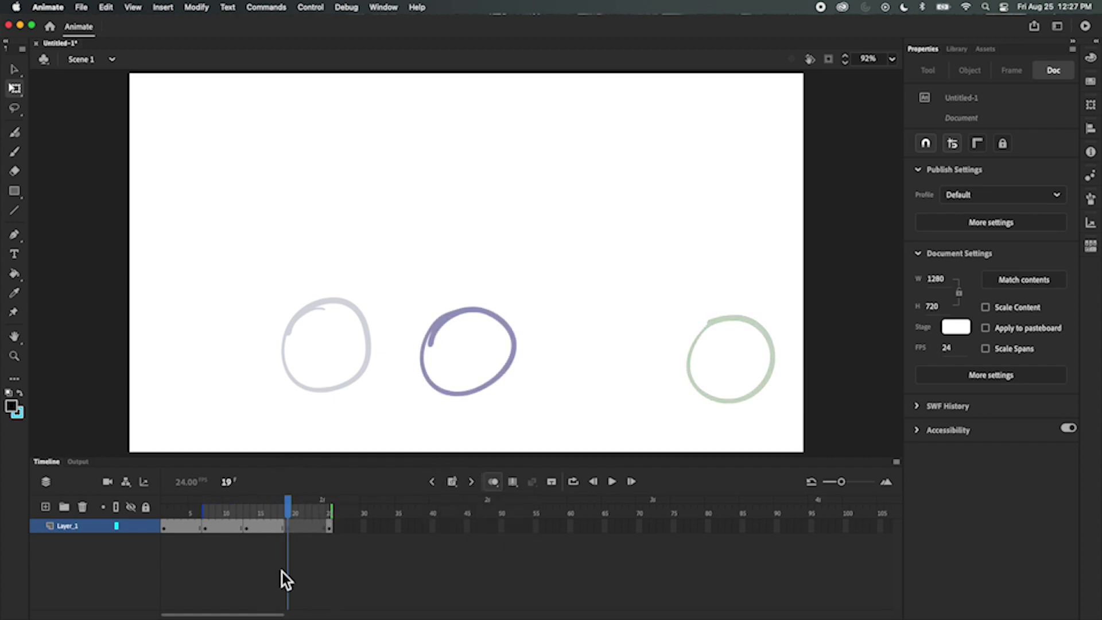
click(289, 526)
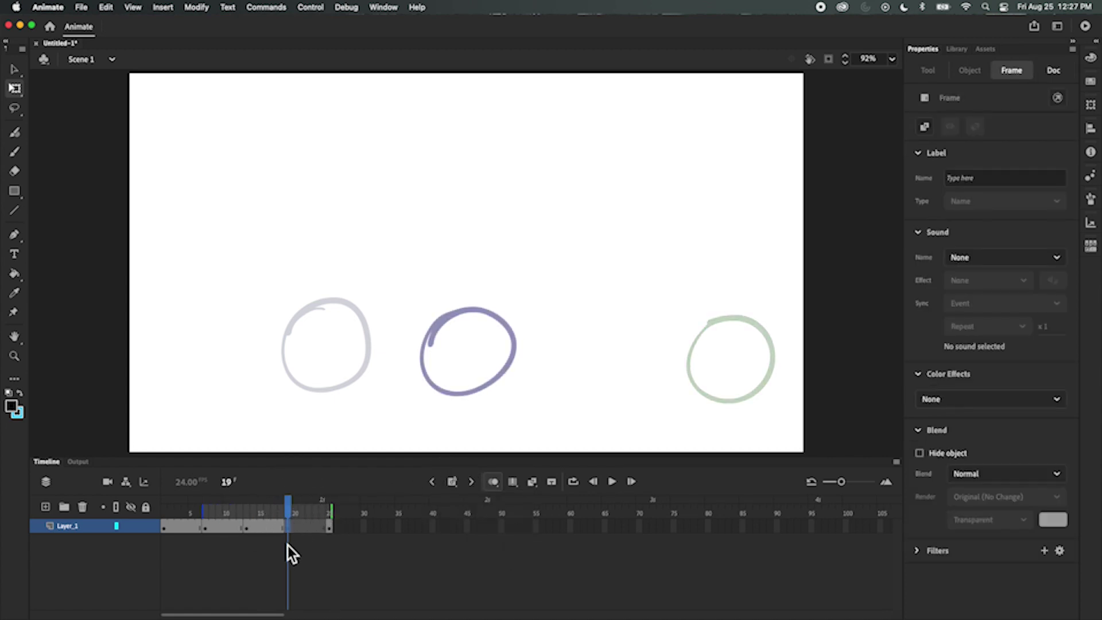
Draw a black ball outline on frame 19 with the Fluid Brush, midway between the neighbouring onion-skinned balls, undoing unsatisfactory attempts.
click(495, 483)
click(495, 483)
click(15, 133)
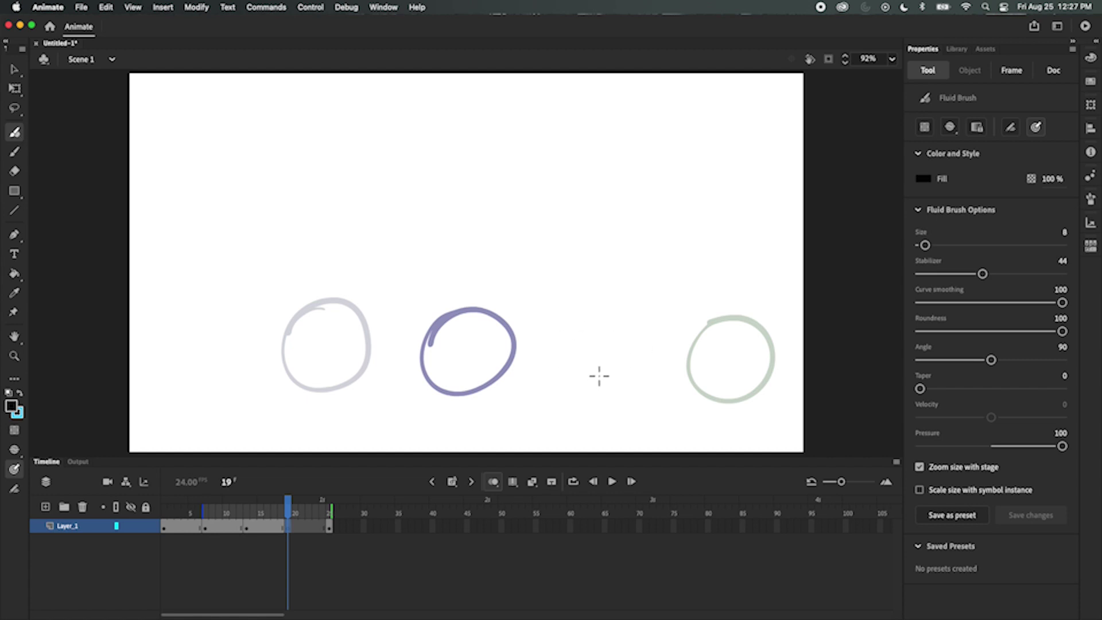
mouse_move(617, 331)
mouse_down()
mouse_move(601, 322)
mouse_move(555, 382)
mouse_up()
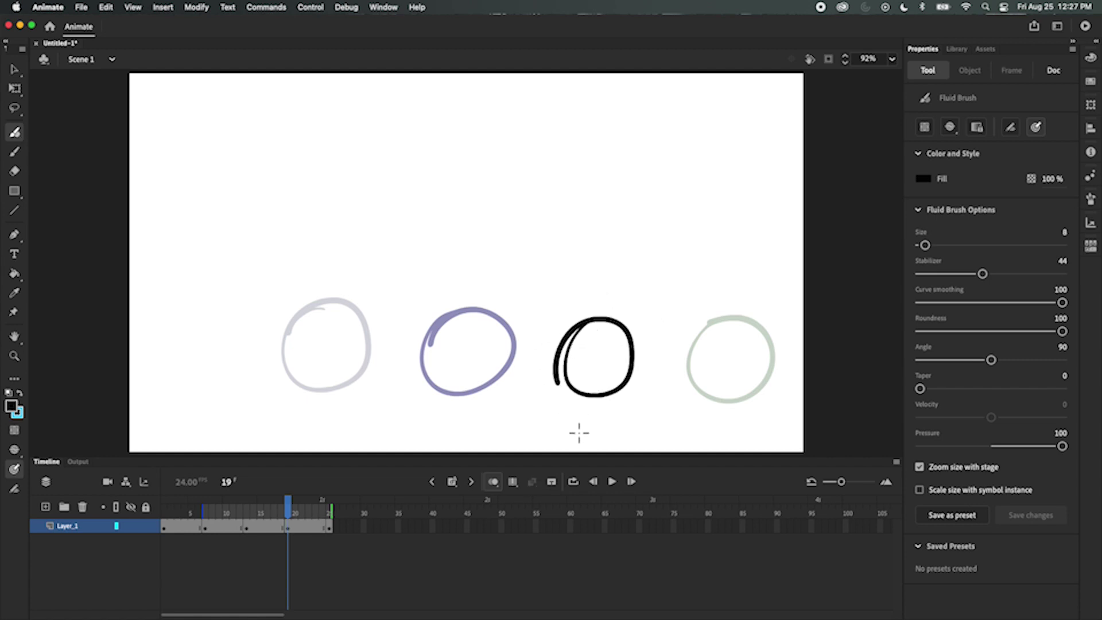
key(super+z)
mouse_move(591, 325)
mouse_down()
mouse_move(636, 389)
mouse_move(578, 384)
mouse_up()
key(super+z)
drag(603, 313, 583, 408)
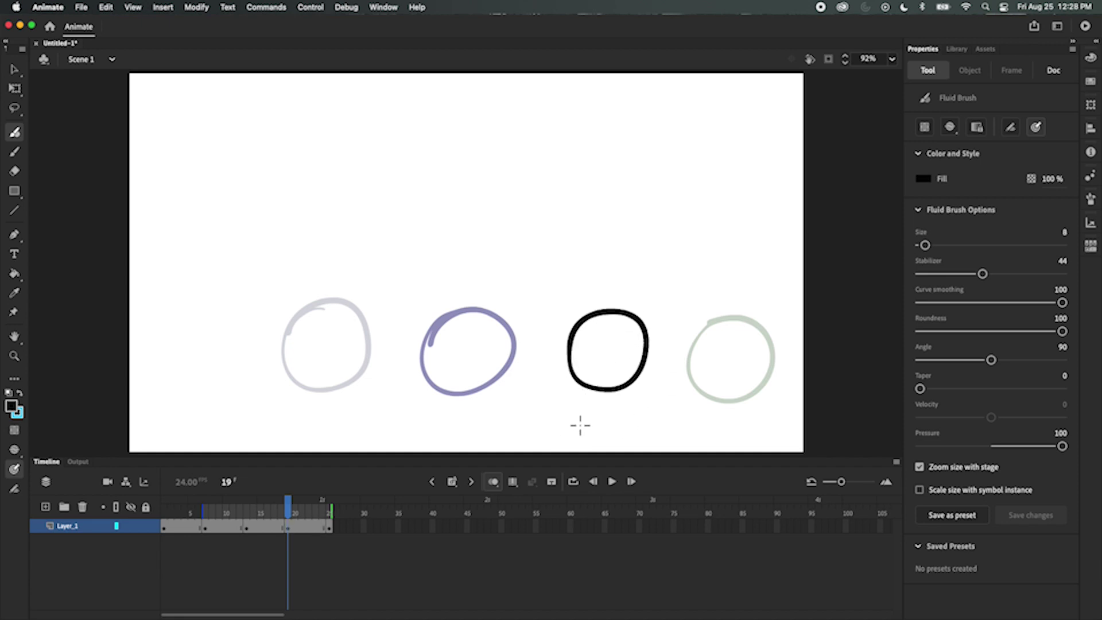
key(super+z)
mouse_move(608, 315)
mouse_down()
mouse_move(603, 398)
mouse_move(554, 423)
mouse_up()
key(super+z)
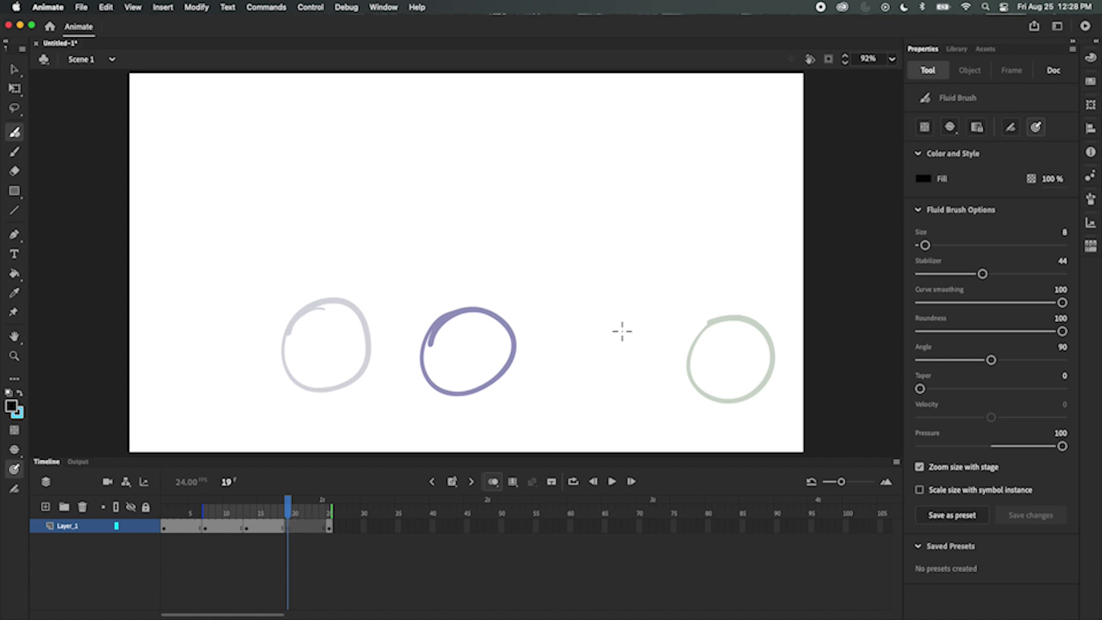
mouse_move(608, 315)
mouse_down()
mouse_move(653, 350)
mouse_move(551, 431)
mouse_up()
key(super+z)
mouse_move(612, 329)
mouse_down()
mouse_move(579, 315)
mouse_move(573, 393)
mouse_move(538, 418)
mouse_up()
key(super+z)
key(super+z)
drag(597, 316, 547, 389)
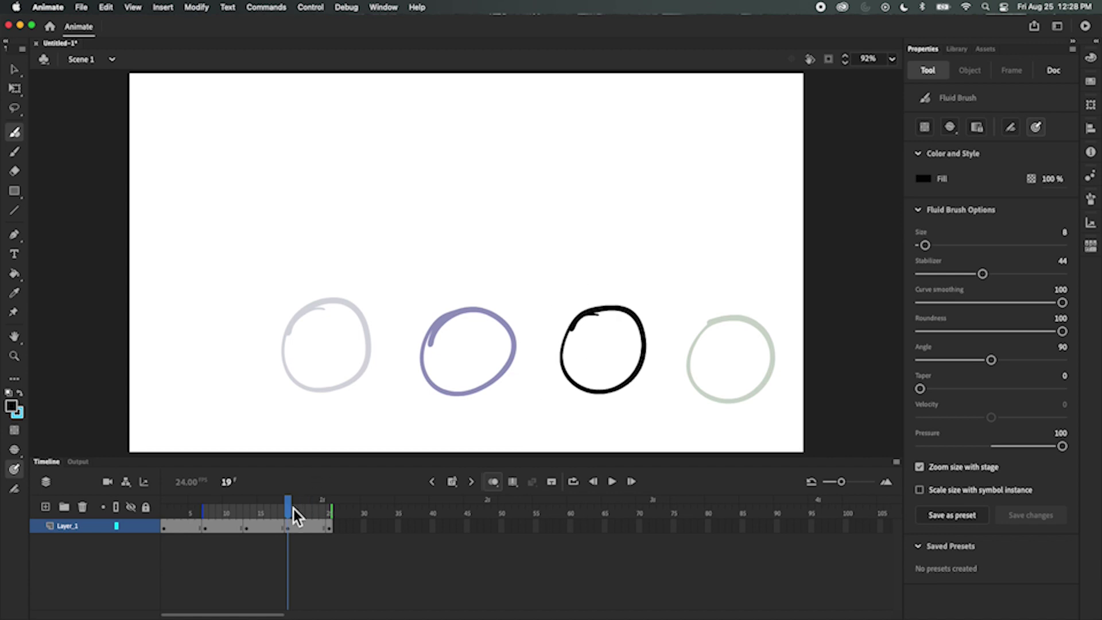
Scrub to frame 25, turn off onion skinning and play the animation to review the ball's movement.
drag(294, 508, 358, 522)
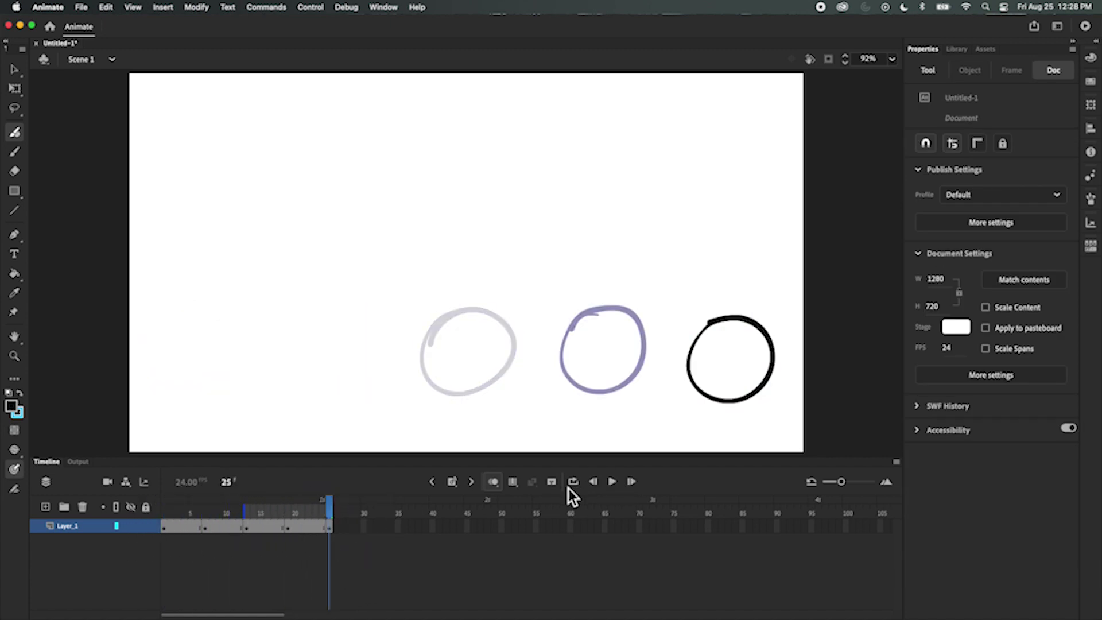
click(494, 482)
click(613, 483)
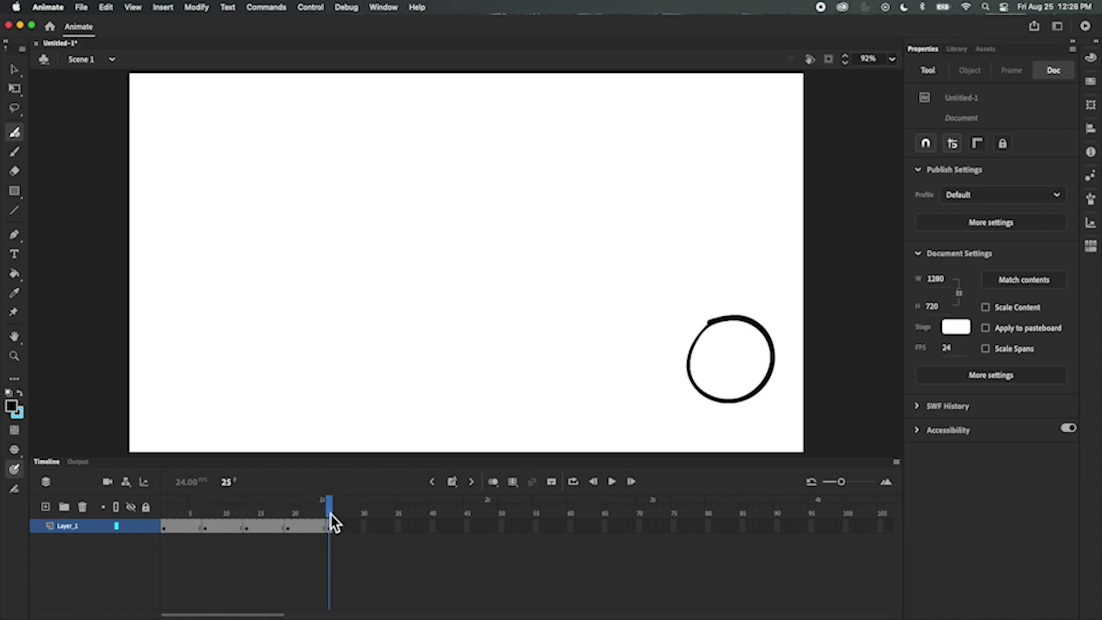
Insert a blank keyframe at frame 4 of Layer_1, between the keyframes at frames 1 and 7.
drag(332, 519, 177, 520)
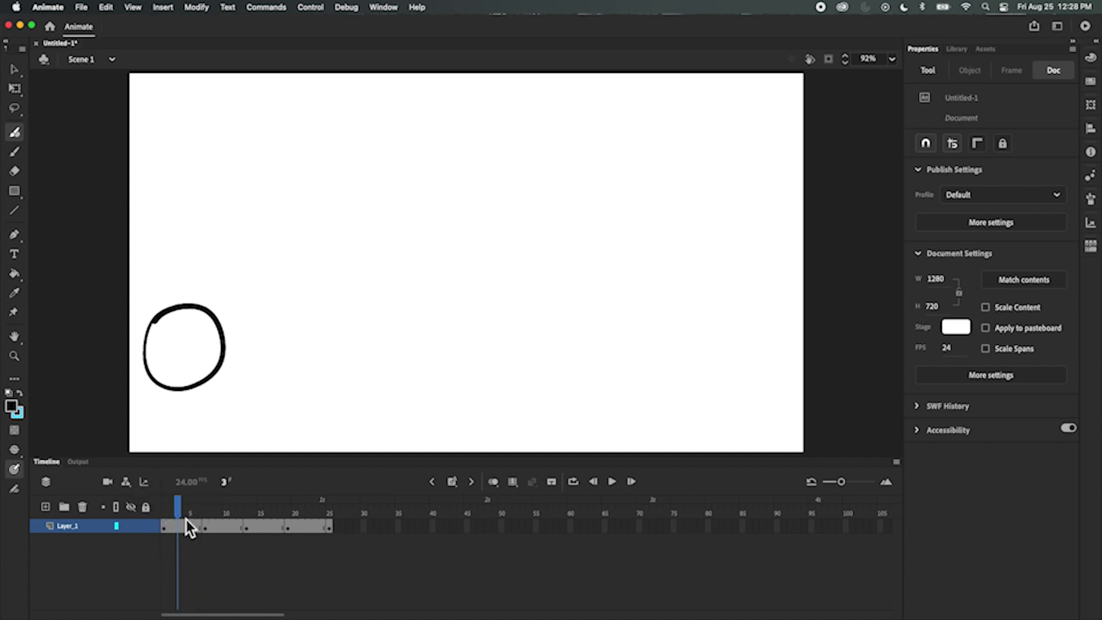
click(181, 514)
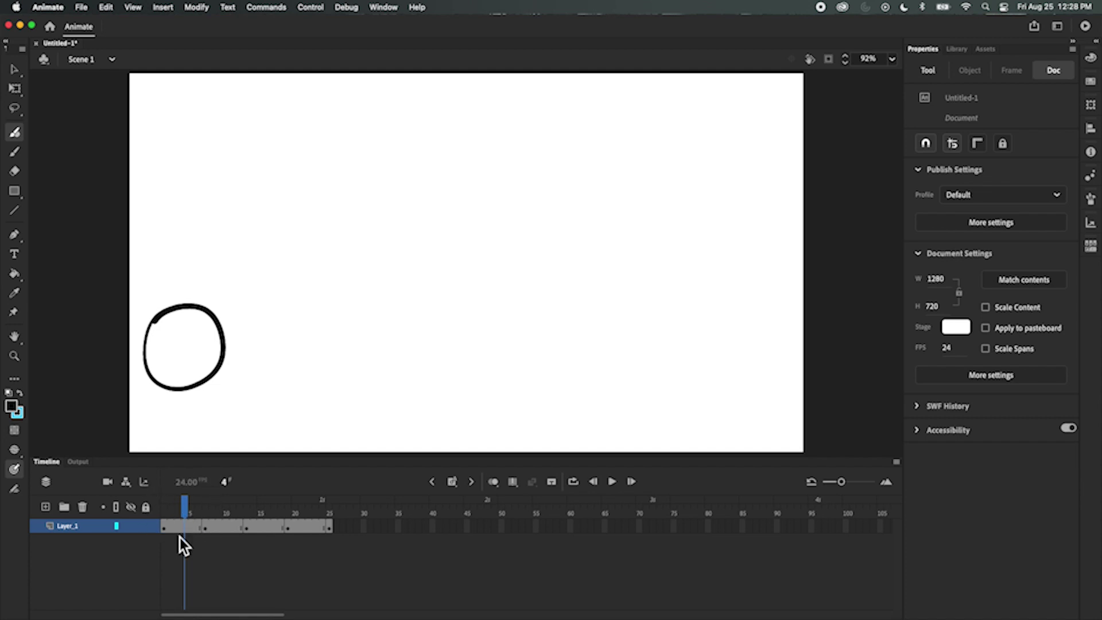
click(185, 525)
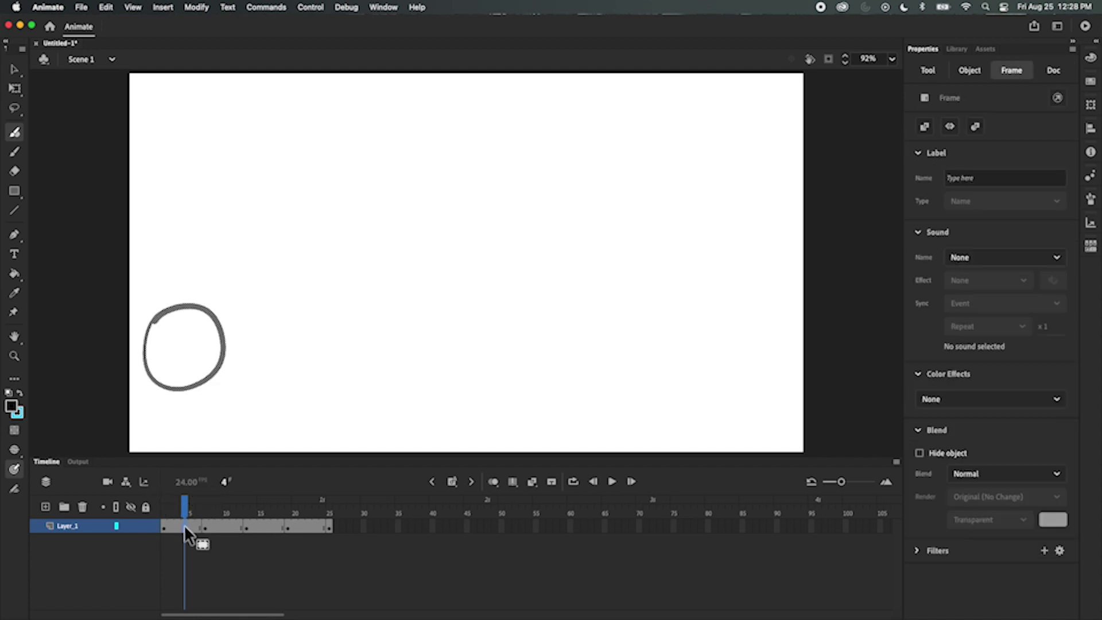
click(452, 482)
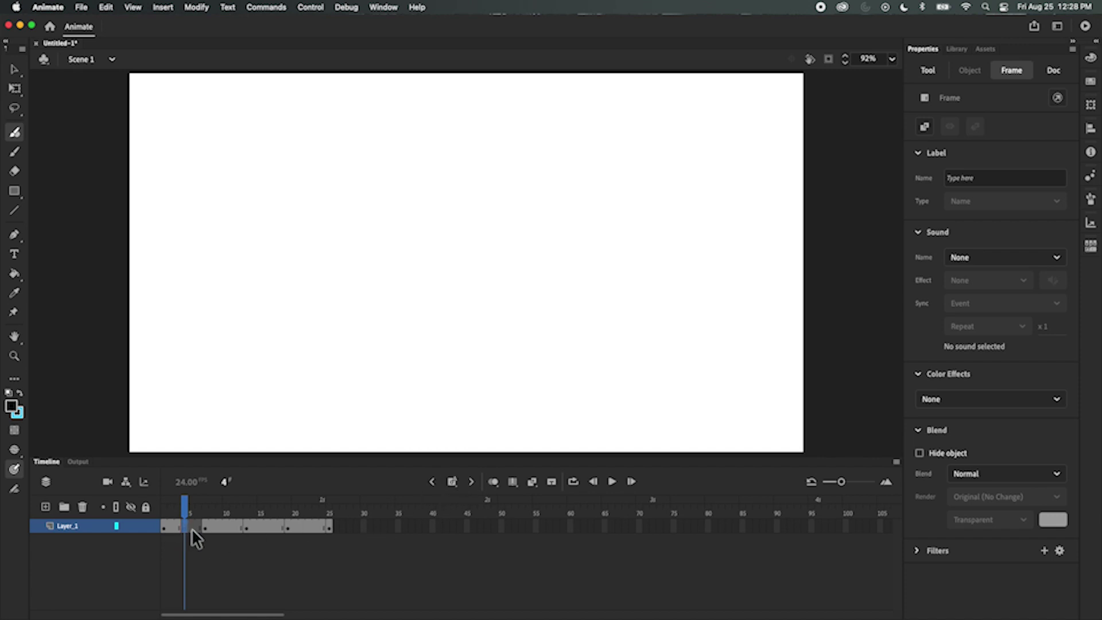
click(457, 487)
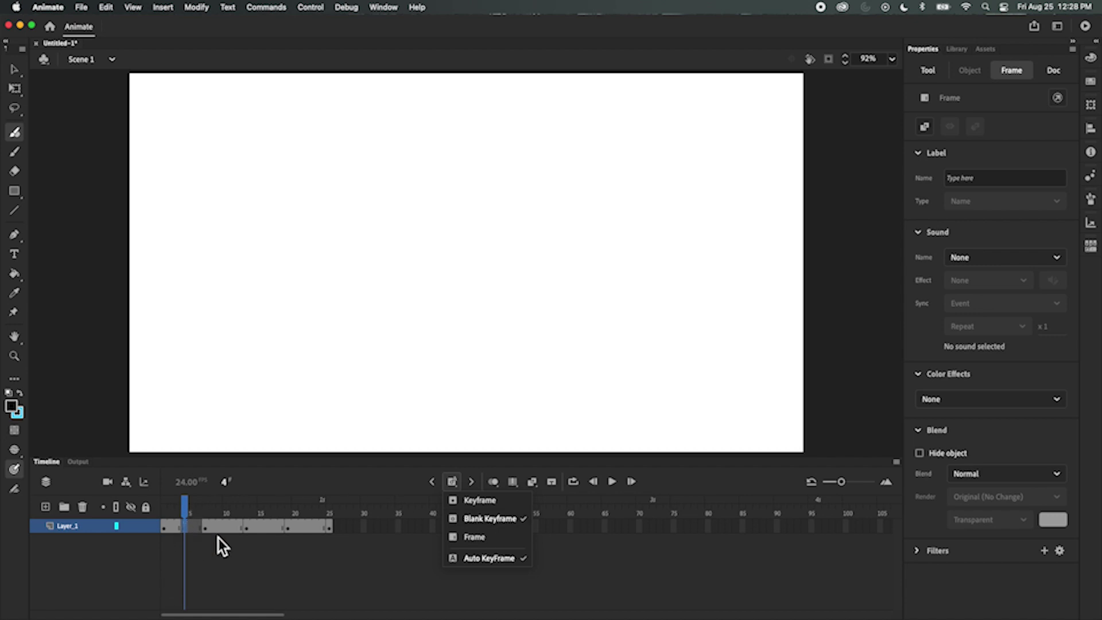
Turn on onion skinning, shorten its forward range and draw a black ball on frame 4 between the two onion-skinned balls.
click(493, 483)
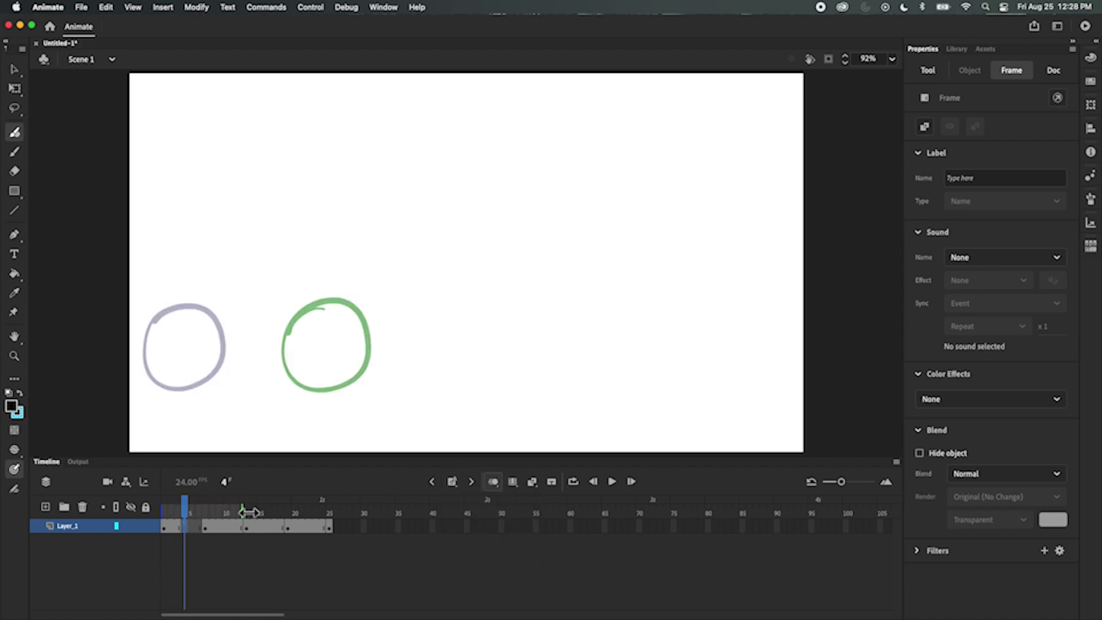
drag(248, 512, 228, 513)
mouse_move(241, 317)
mouse_down()
mouse_move(245, 391)
mouse_move(271, 312)
mouse_move(270, 390)
mouse_up()
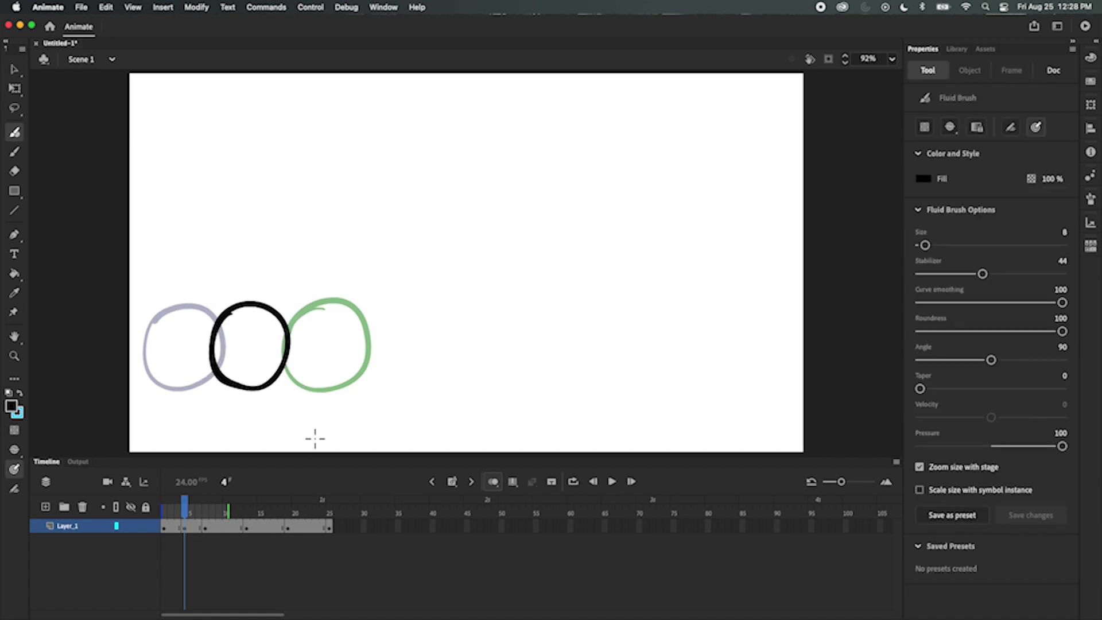
Insert a blank keyframe at frame 10 and draw a black ball midway between the frame 7 and frame 13 balls.
drag(184, 511, 225, 528)
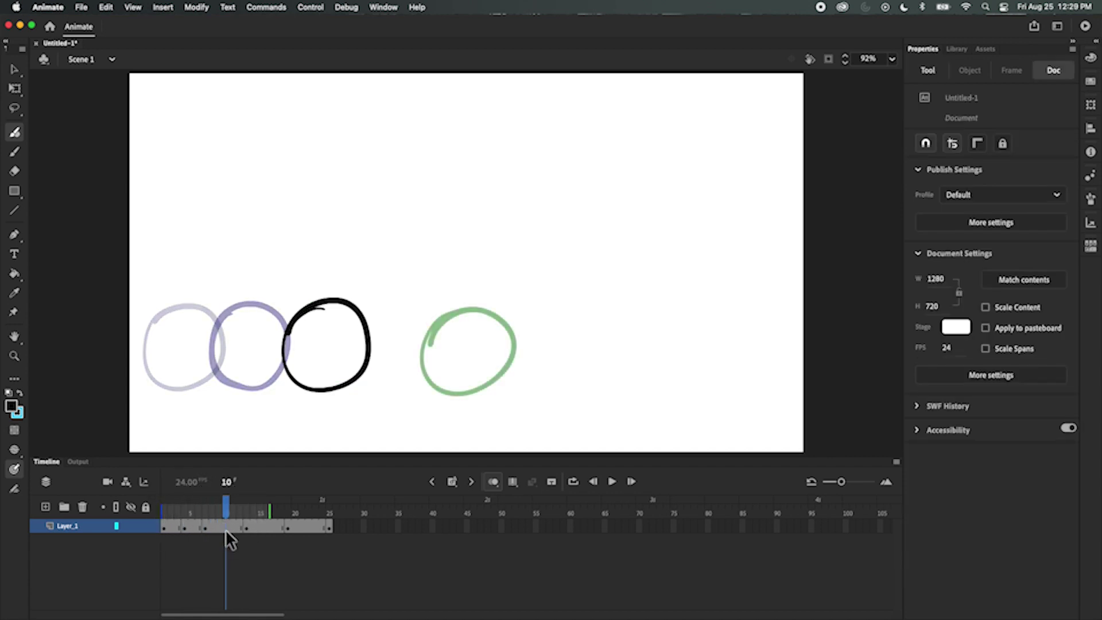
click(452, 482)
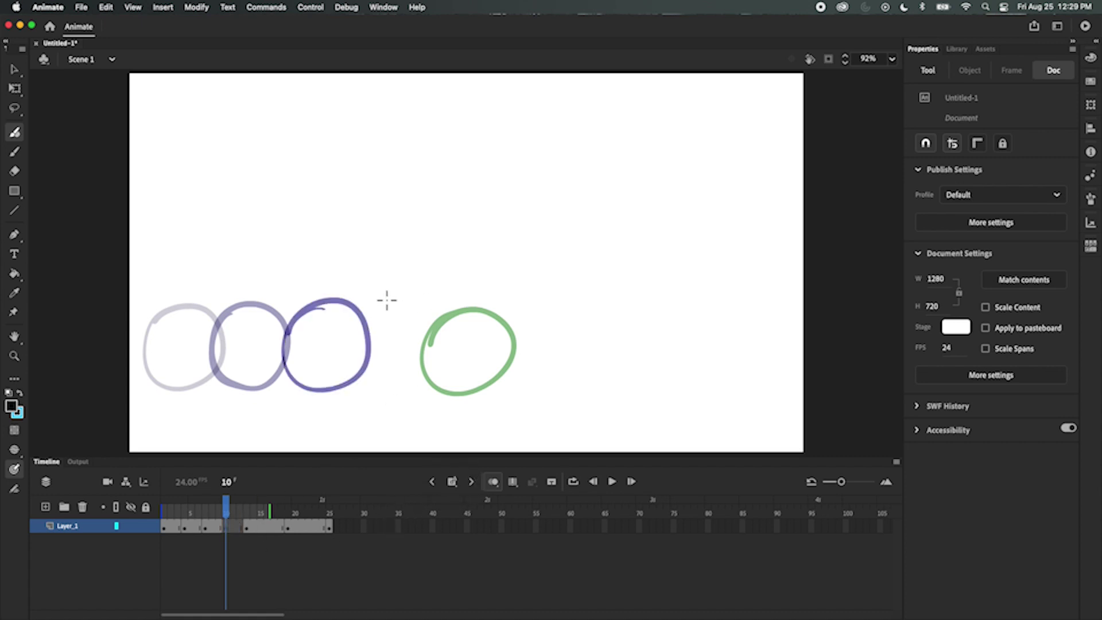
mouse_move(401, 318)
mouse_down()
mouse_move(378, 320)
mouse_move(428, 373)
mouse_move(362, 339)
mouse_up()
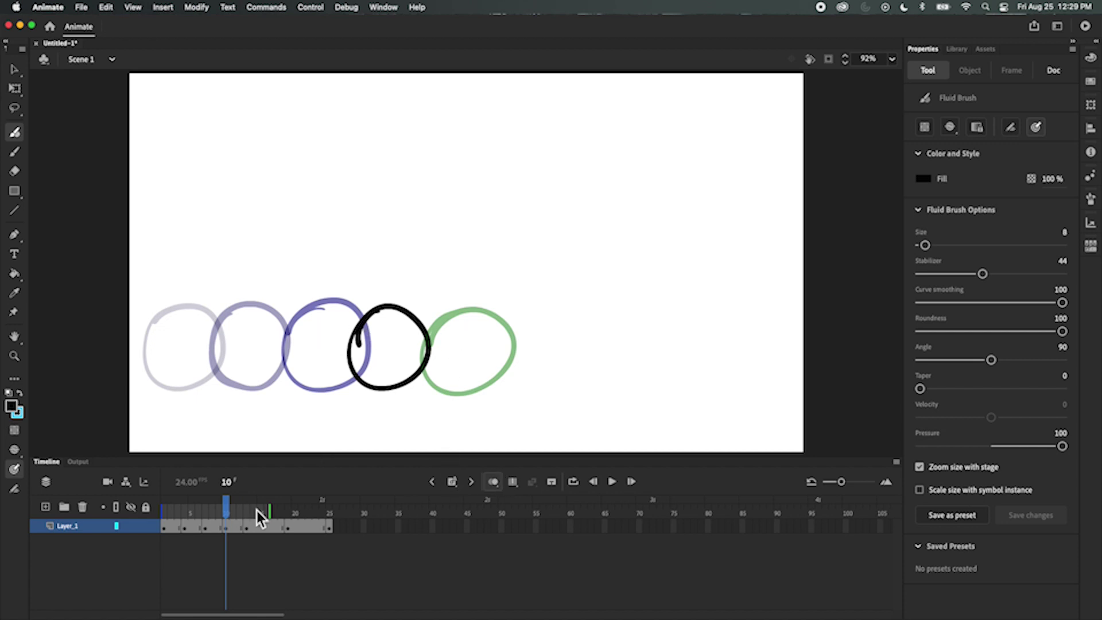
Insert a blank keyframe at frame 16 and draw a black ball midway between the frame 13 and frame 19 balls.
drag(229, 510, 267, 520)
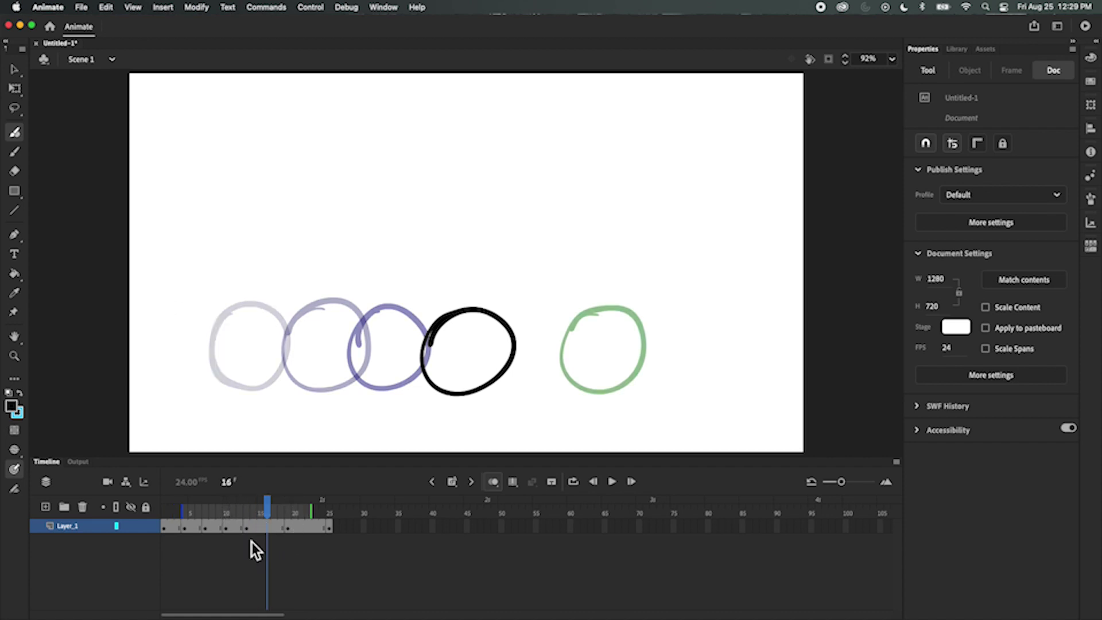
click(457, 484)
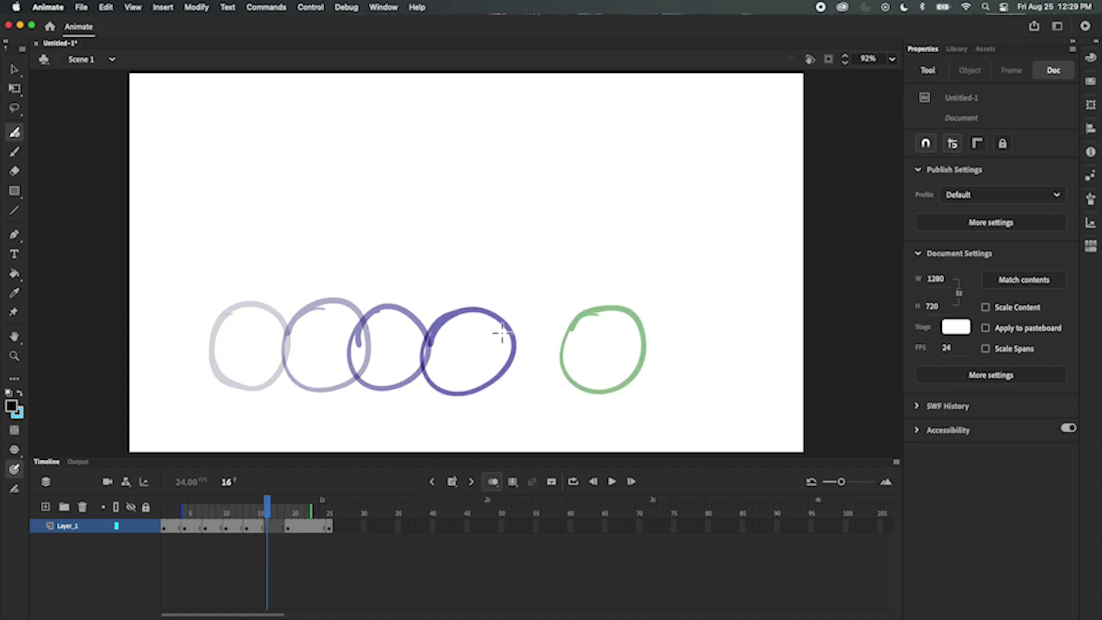
mouse_move(536, 314)
mouse_down()
mouse_move(493, 339)
mouse_move(509, 316)
mouse_move(532, 320)
mouse_move(512, 315)
mouse_up()
key(cmd+z)
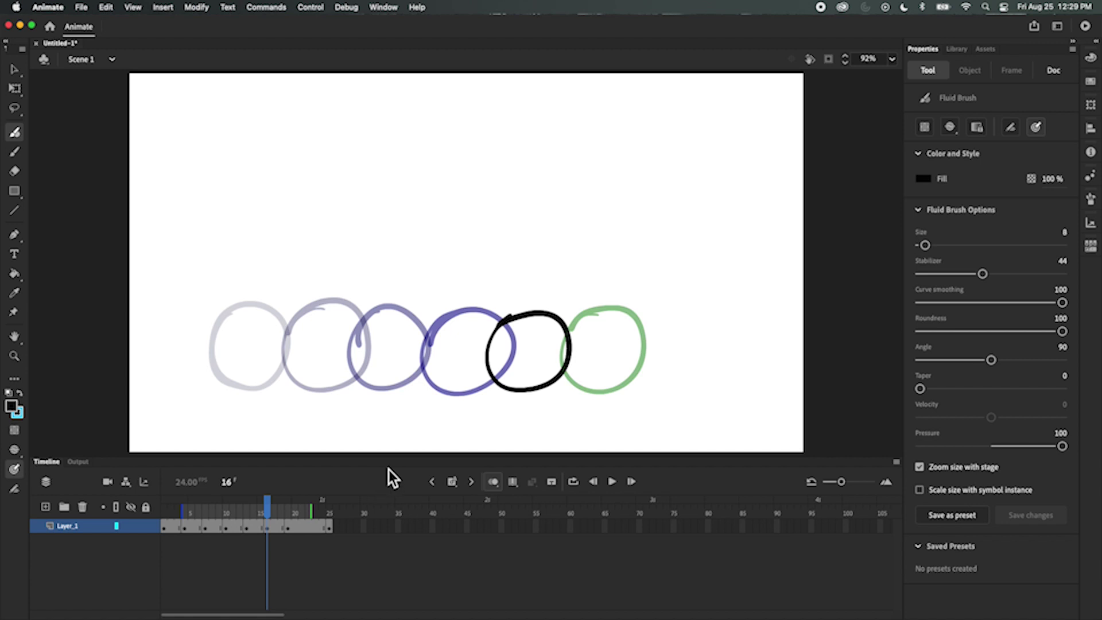
Insert a blank keyframe at frame 22 and draw a black ball between the frame 19 and 25 balls, undoing unsatisfactory attempts.
drag(268, 508, 316, 515)
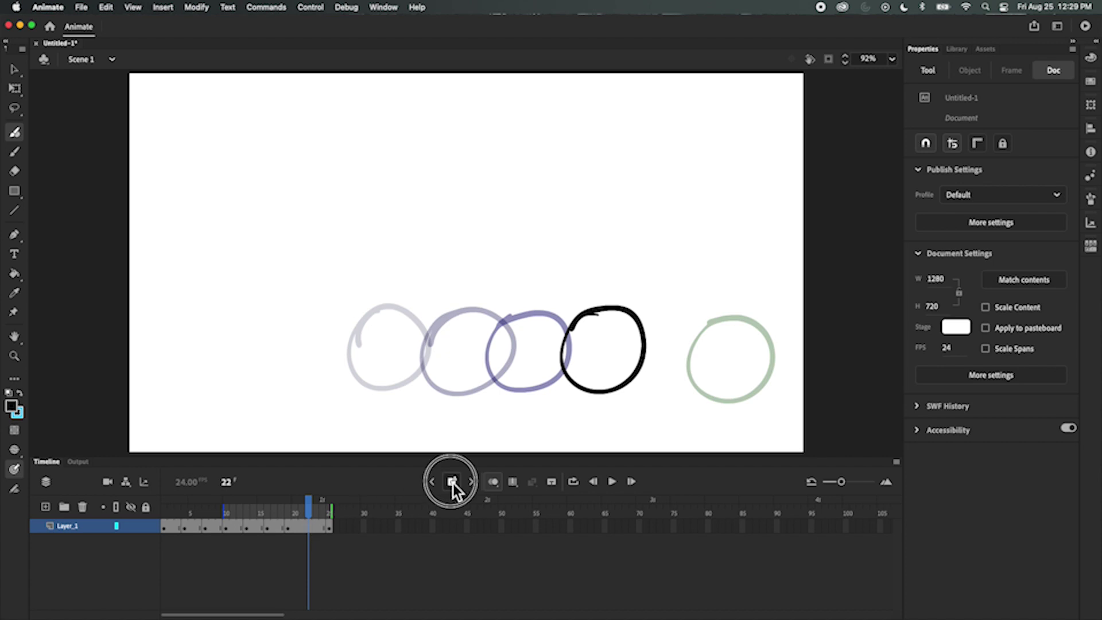
click(309, 526)
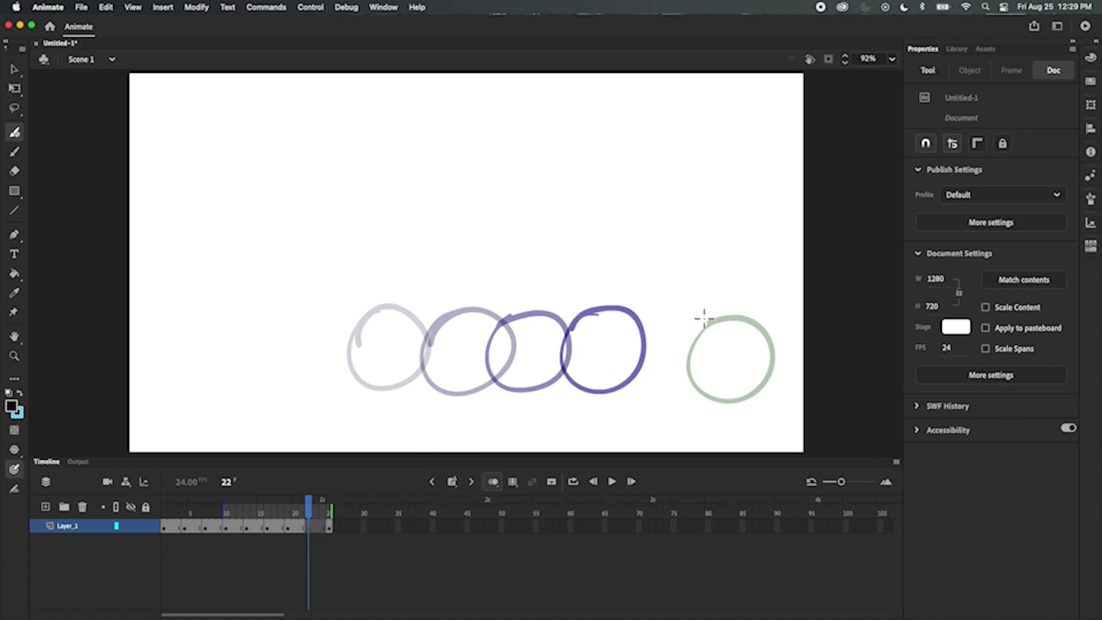
mouse_move(647, 318)
mouse_down()
mouse_move(632, 342)
mouse_move(703, 343)
mouse_move(631, 343)
mouse_move(712, 352)
mouse_move(636, 384)
mouse_up()
key(super+z)
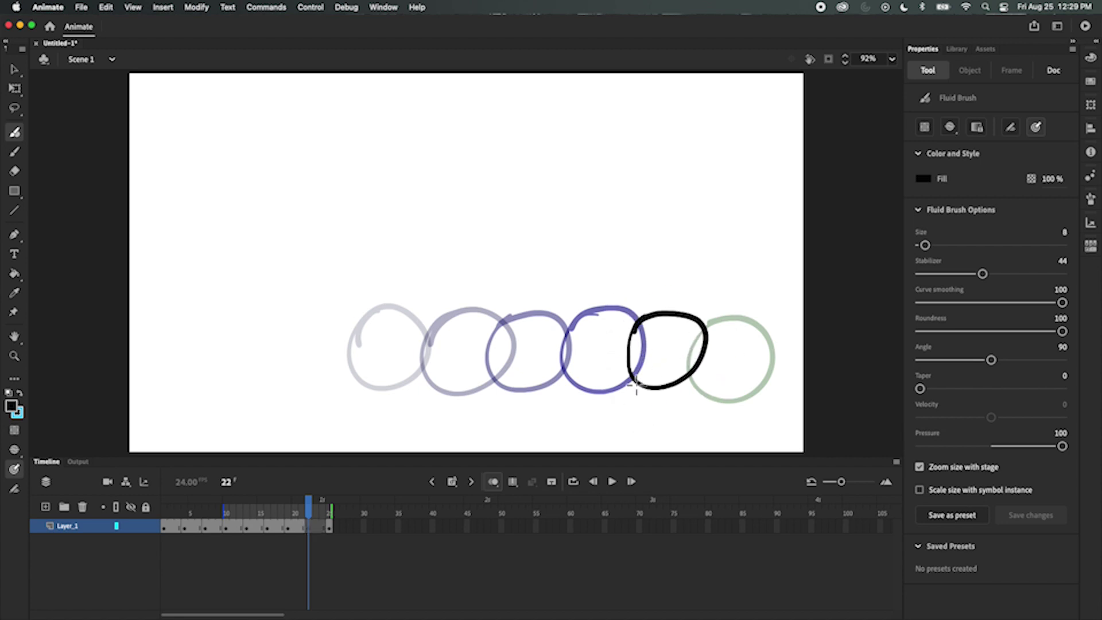
key(super+z)
mouse_move(635, 331)
mouse_down()
mouse_move(645, 315)
mouse_move(631, 333)
mouse_up()
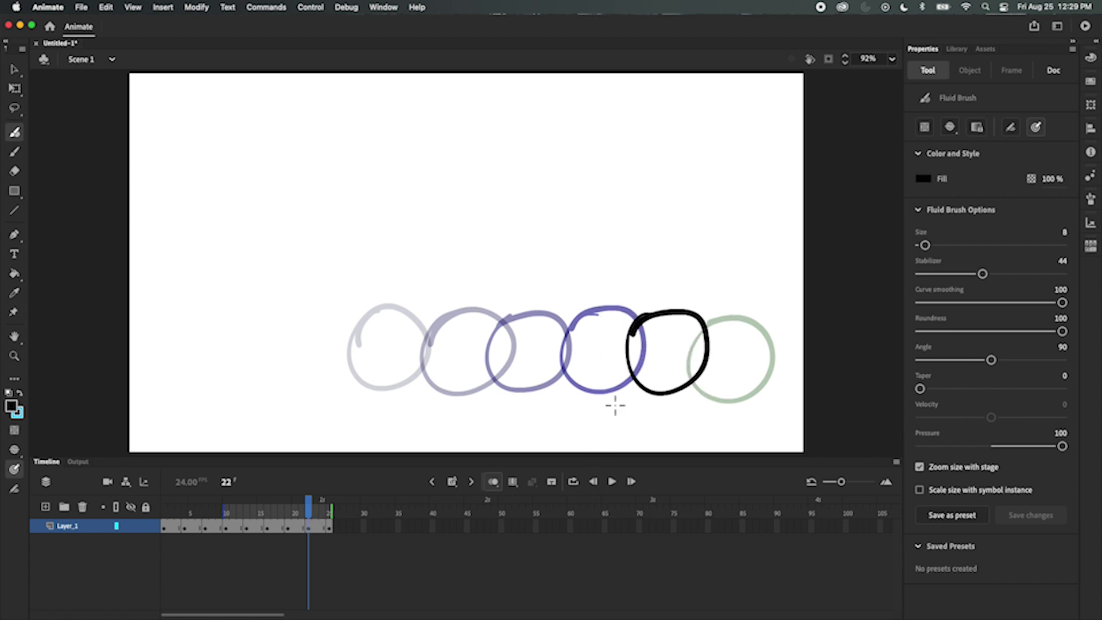
key(super+z)
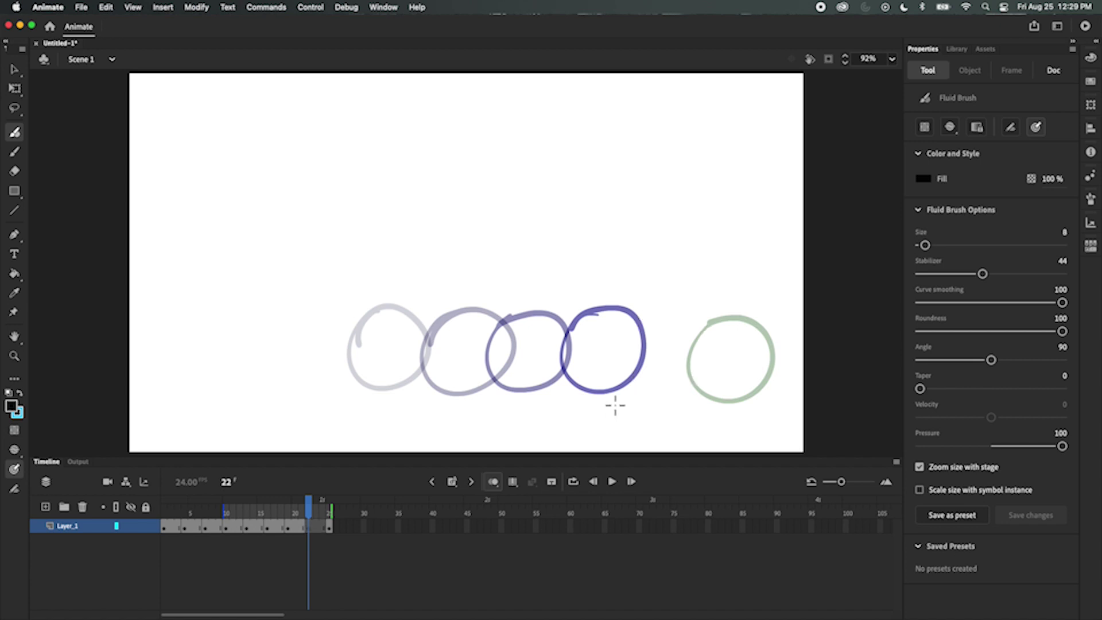
mouse_move(625, 339)
mouse_down()
mouse_move(667, 315)
mouse_move(626, 322)
mouse_up()
key(super+z)
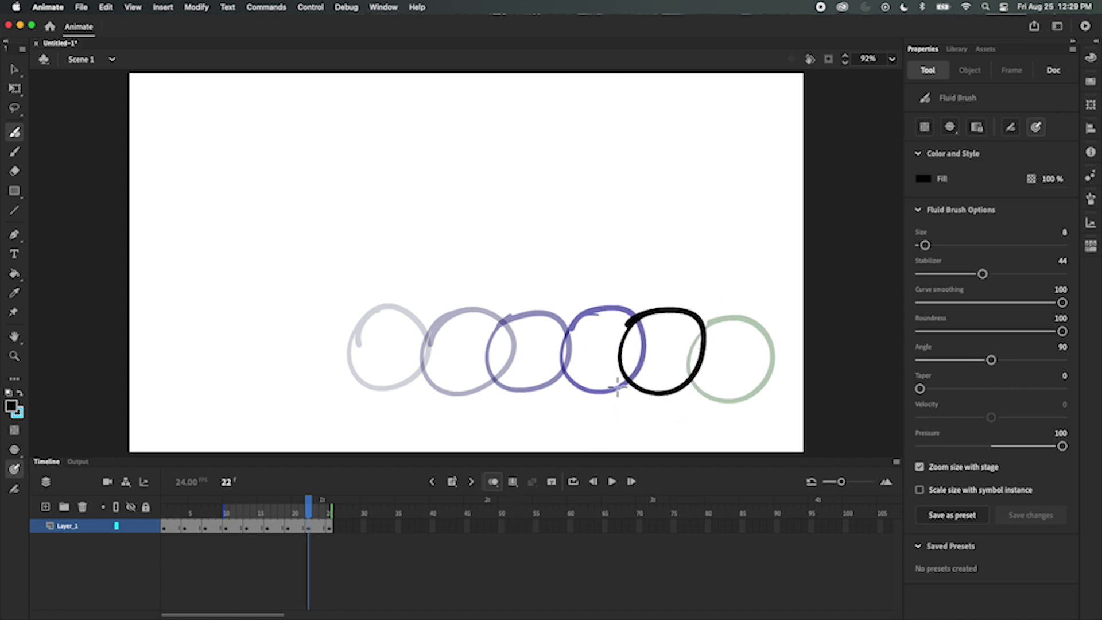
Return to frame 1, turn off onion skinning and play the animation through all the in-between keyframes.
drag(312, 509, 158, 543)
click(494, 482)
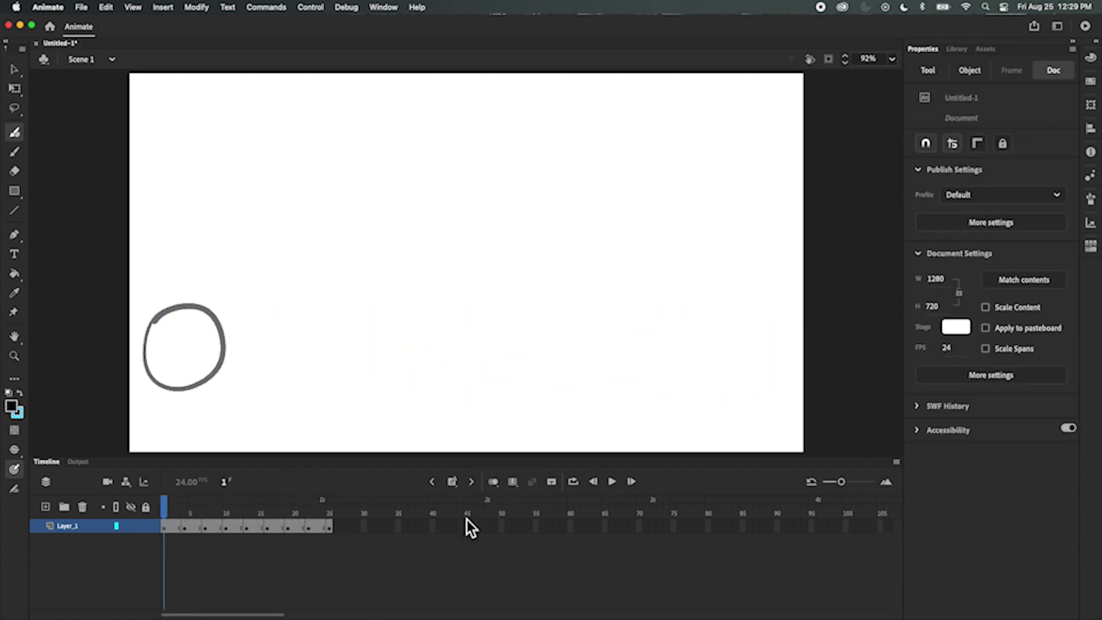
click(616, 484)
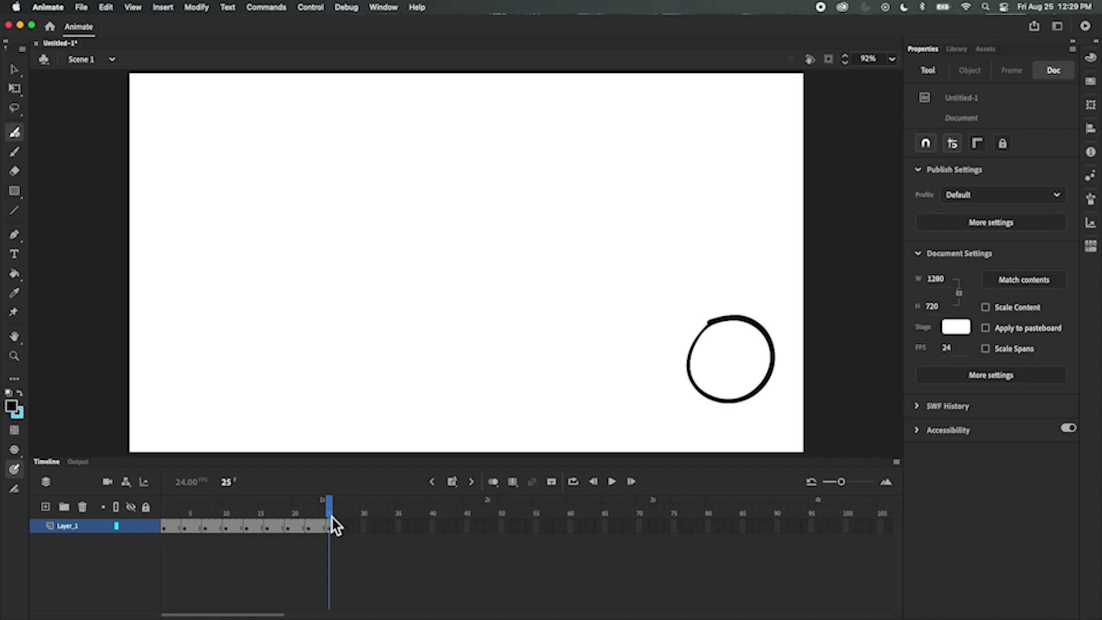
Return to frame 1, add a new layer above Layer_1, lock Layer_1 and select the new layer's first frame.
drag(331, 517, 157, 574)
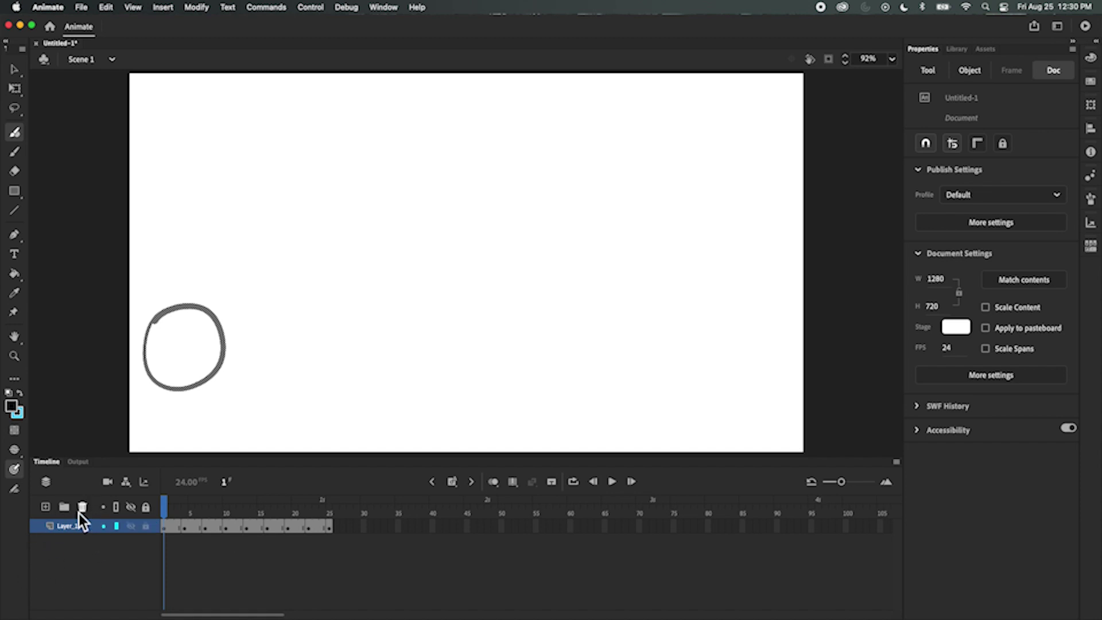
click(45, 507)
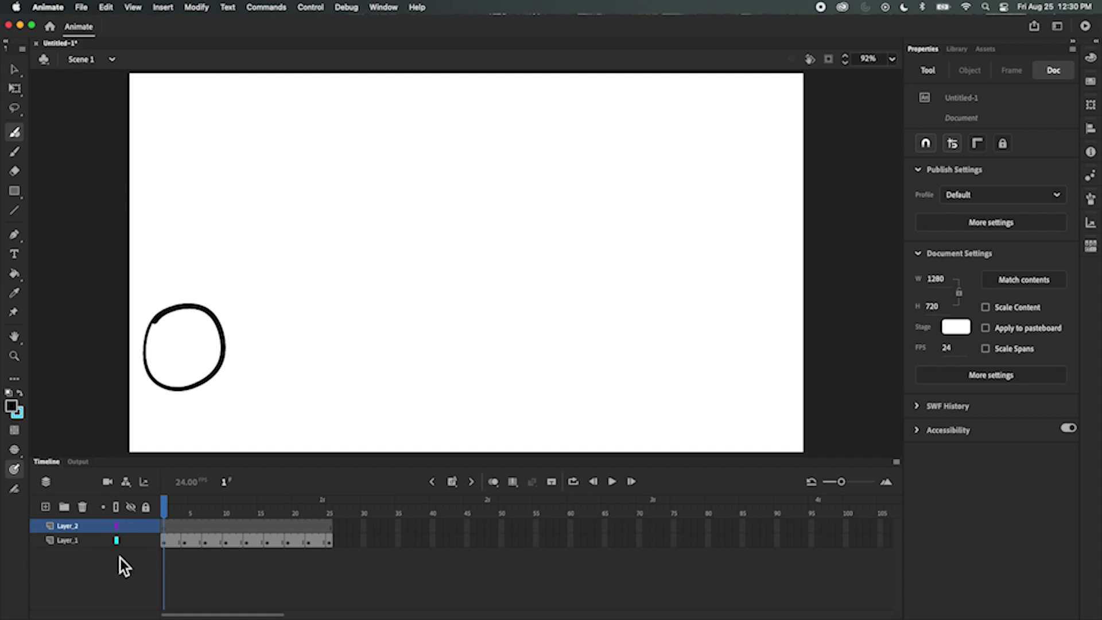
click(146, 542)
click(166, 528)
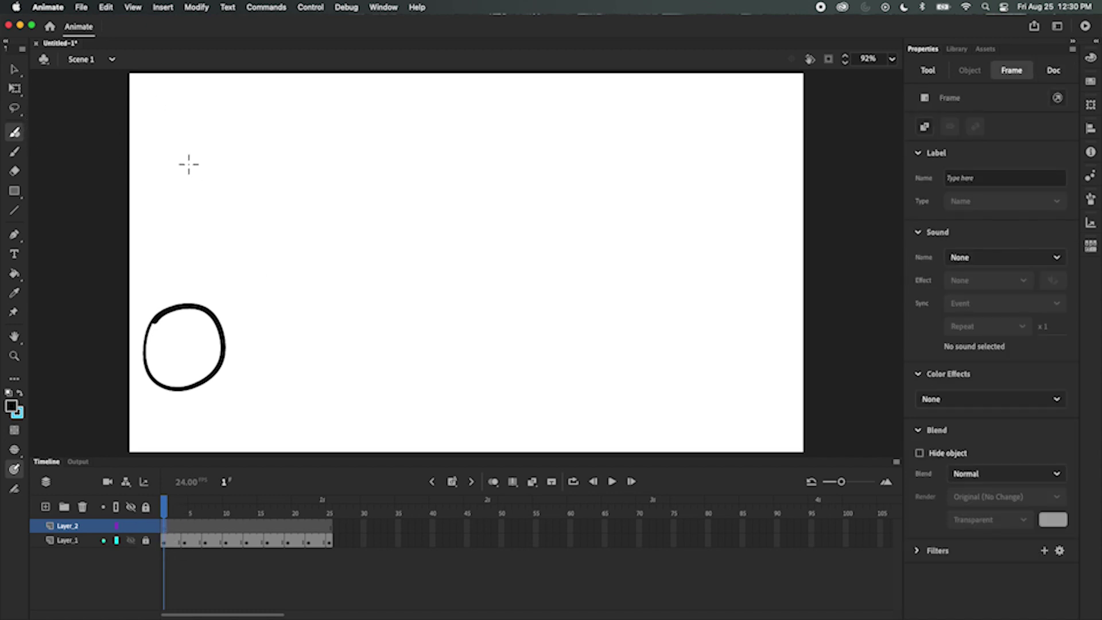
Draw a black ball on Layer_2 at frame 1 directly above the existing ball, undoing the first attempt and redrawing it.
mouse_move(173, 153)
mouse_down()
mouse_move(184, 241)
mouse_move(158, 195)
mouse_up()
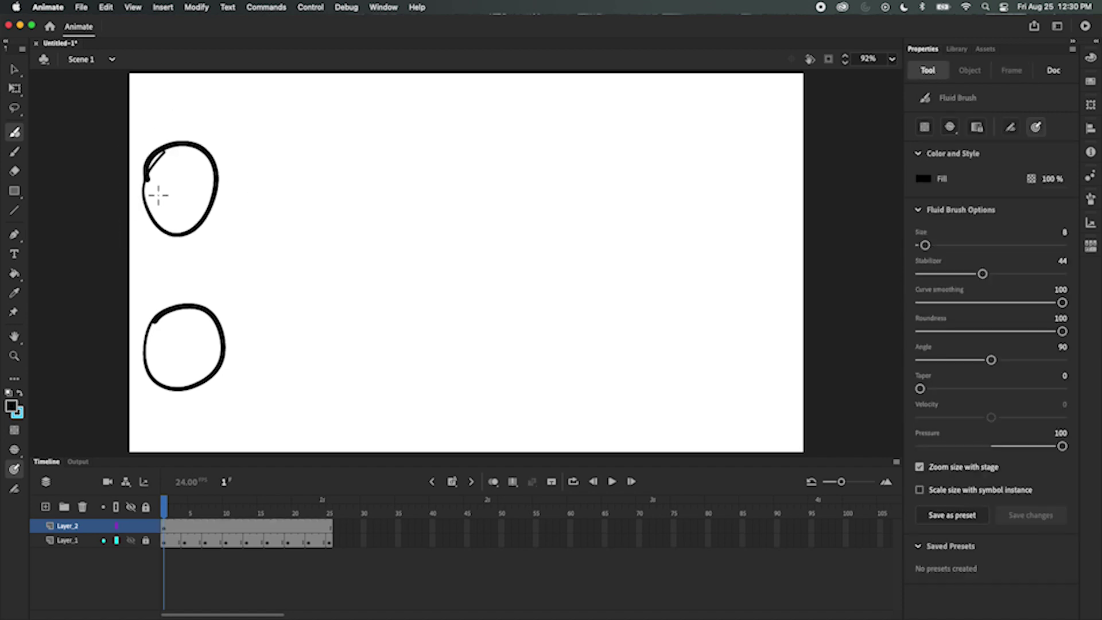
key(cmd+z)
mouse_move(161, 154)
mouse_down()
mouse_move(220, 199)
mouse_move(162, 166)
mouse_up()
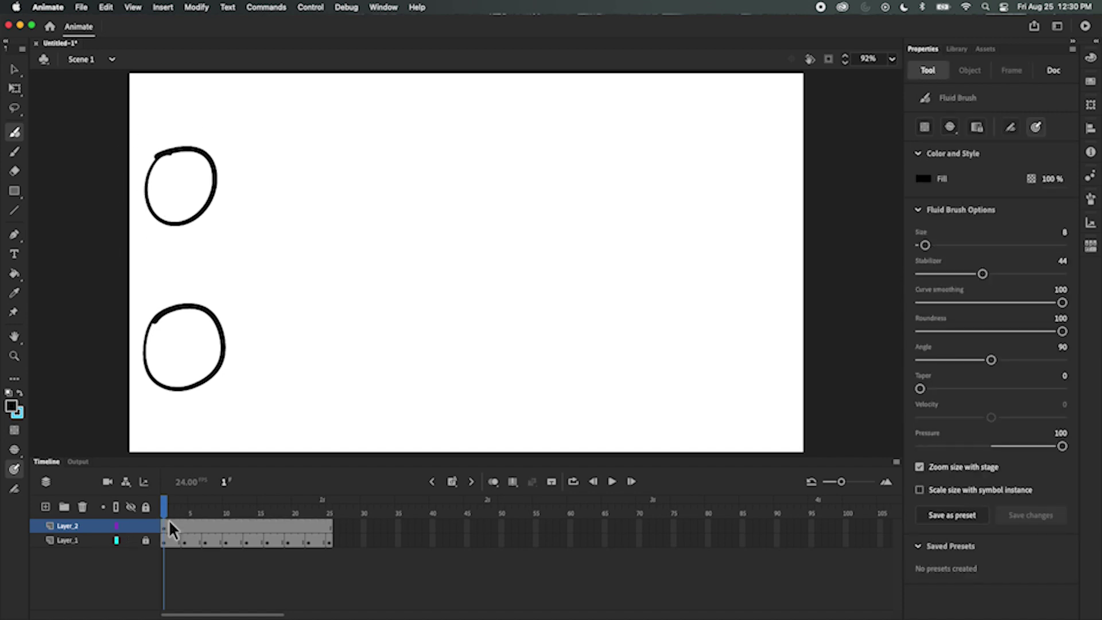
Insert a keyframe at frame 25 on Layer_2 that keeps the drawn ball.
drag(167, 518, 339, 535)
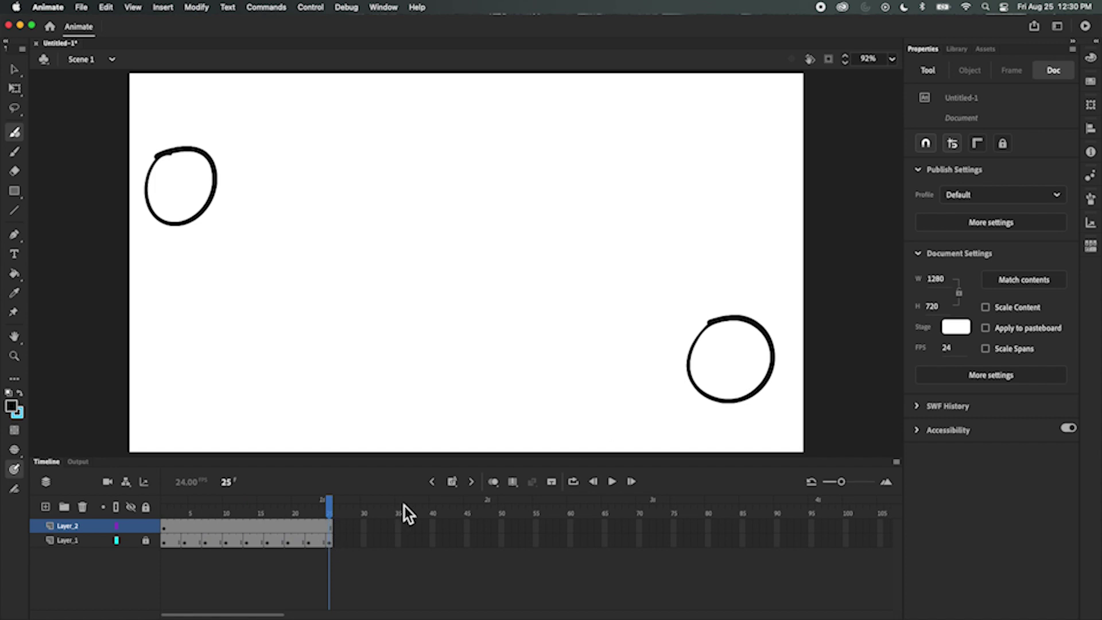
click(457, 484)
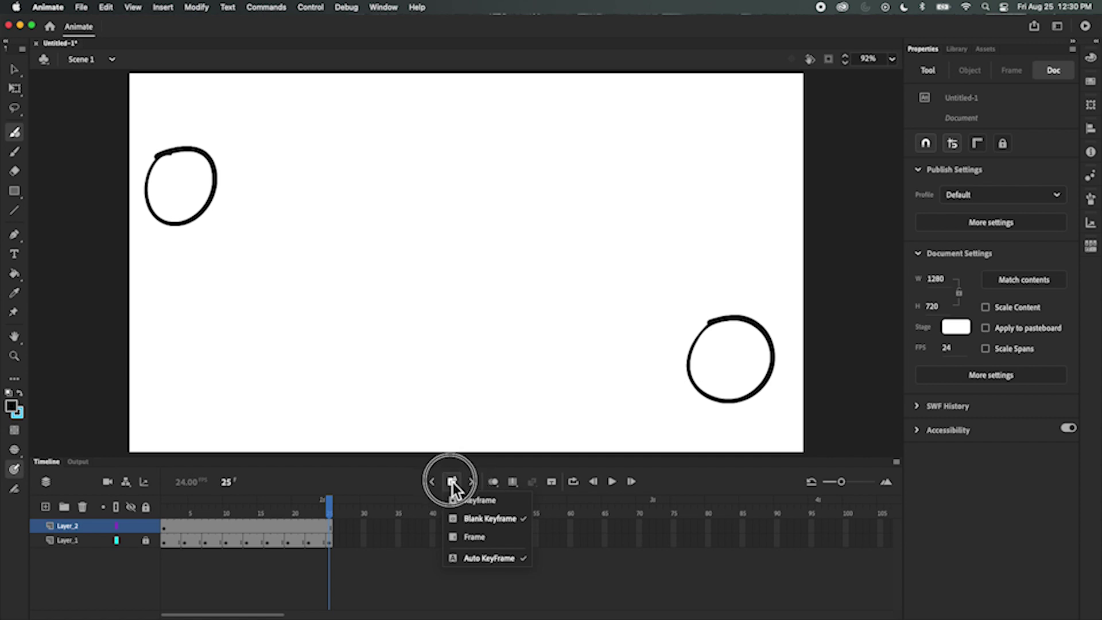
click(475, 502)
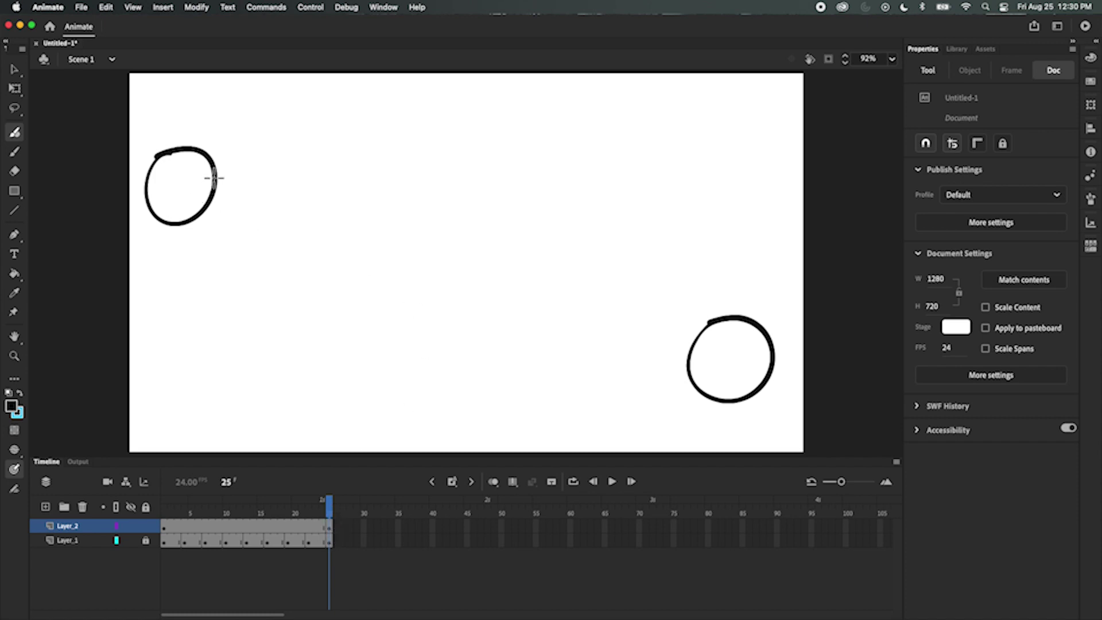
Move the Layer_2 ball at frame 25 across the stage to about X 1078, directly above the Layer_1 ball, using Free Transform.
drag(333, 502, 336, 529)
click(15, 88)
click(328, 527)
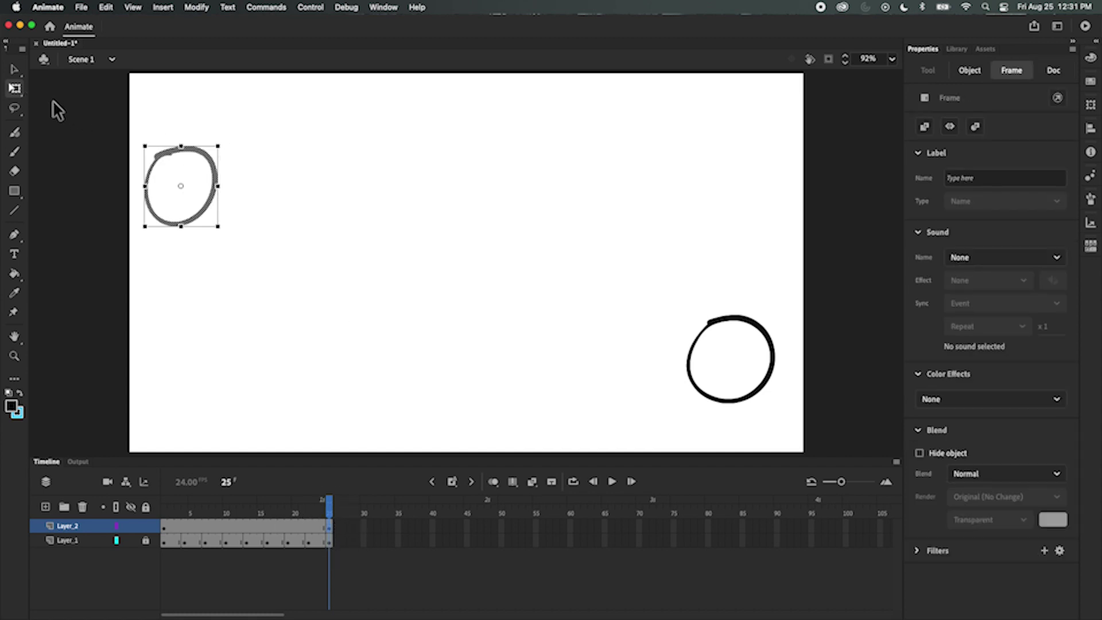
click(207, 217)
drag(206, 217, 749, 187)
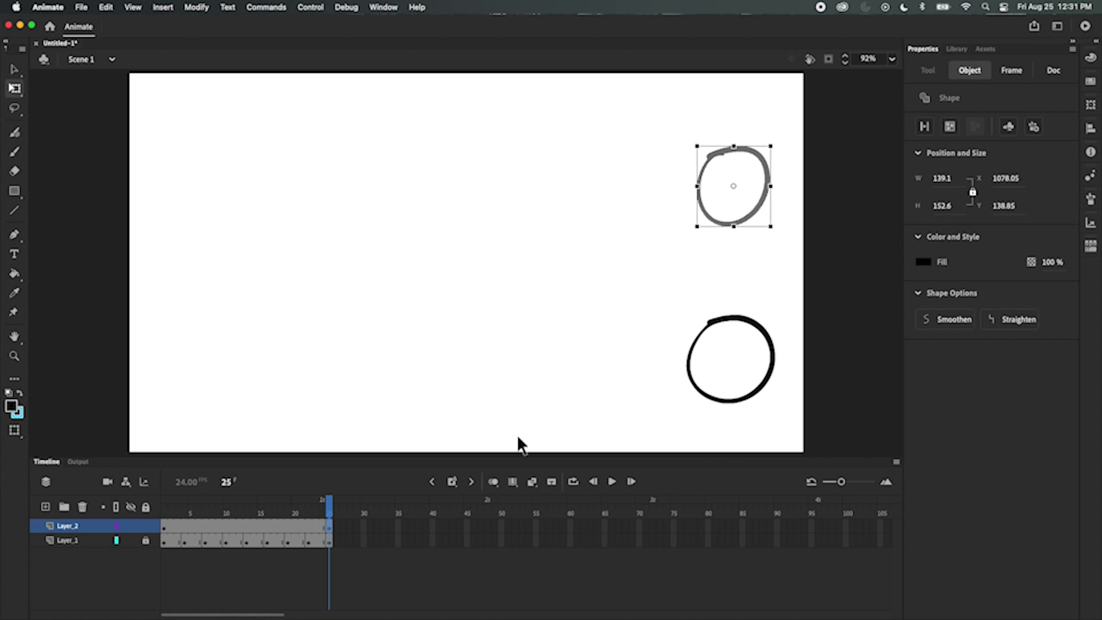
Hide Layer_1 and create a classic tween between the Layer_2 keyframes, converting the ball to a symbol.
mouse_move(333, 519)
mouse_down()
mouse_move(176, 543)
mouse_move(185, 540)
mouse_move(161, 519)
mouse_move(330, 534)
mouse_up()
click(132, 542)
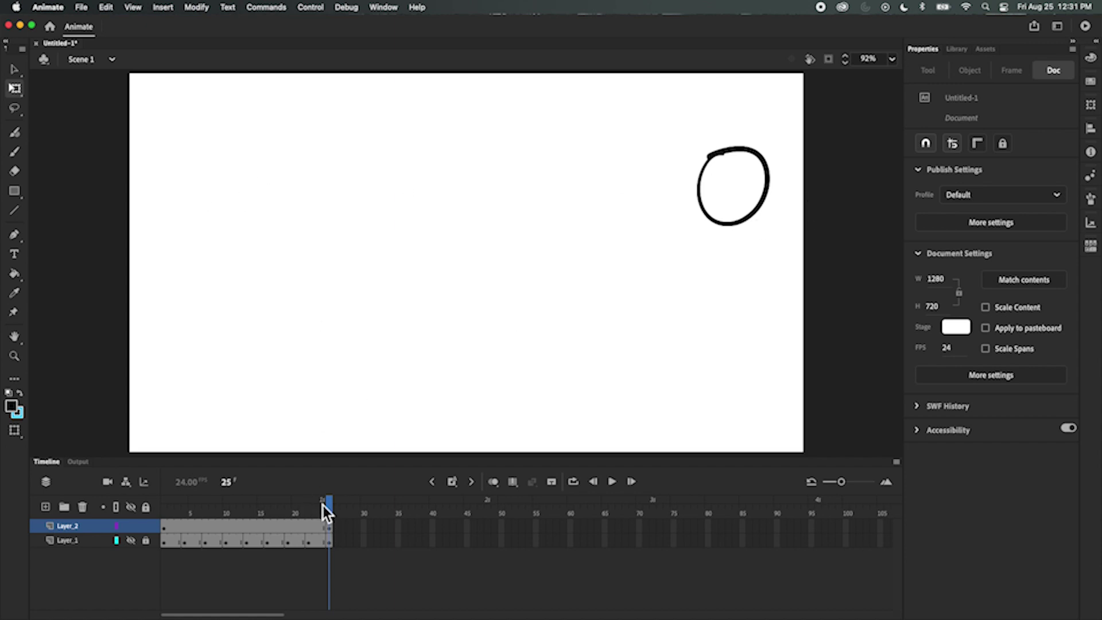
drag(322, 506, 249, 521)
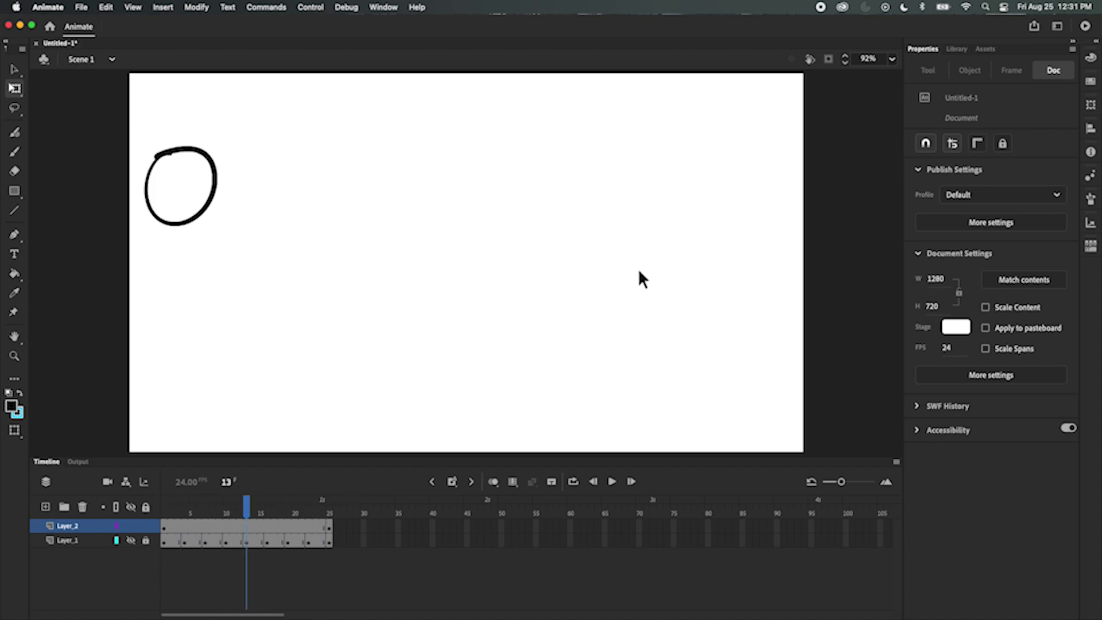
click(250, 524)
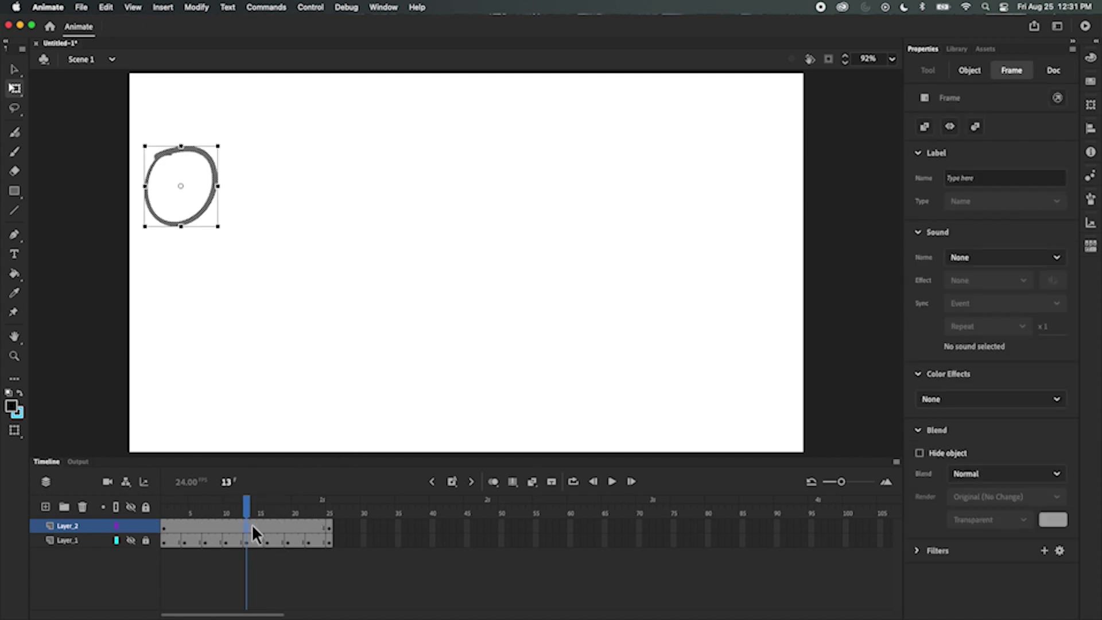
right_click(250, 523)
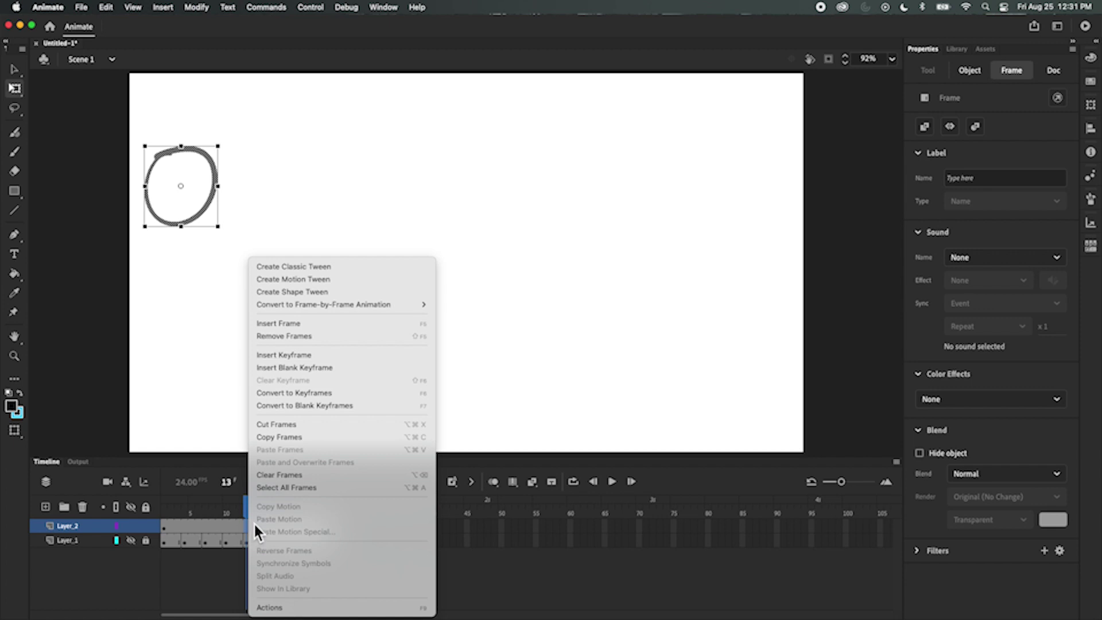
click(328, 265)
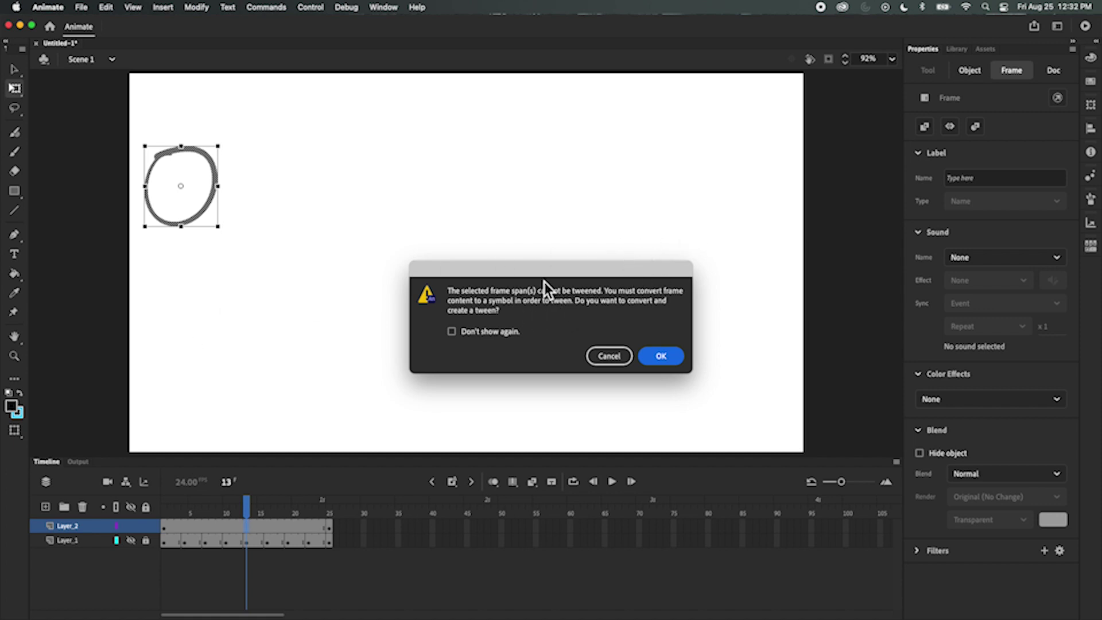
click(672, 358)
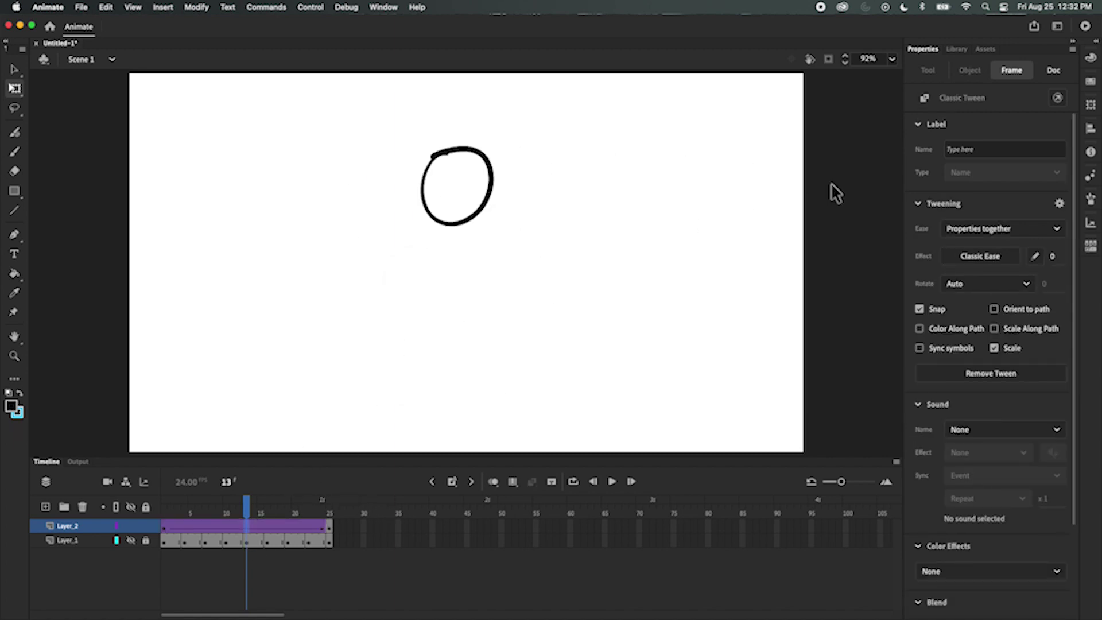
Scrub through the tween and turn on onion skinning with its range covering frames 1 to 25.
click(234, 519)
mouse_move(234, 519)
mouse_down()
mouse_move(171, 537)
mouse_move(328, 516)
mouse_move(163, 540)
mouse_move(173, 523)
mouse_move(329, 530)
mouse_move(249, 519)
mouse_move(161, 527)
mouse_move(281, 529)
mouse_move(332, 512)
mouse_up()
click(248, 400)
click(644, 374)
click(494, 482)
drag(200, 515, 161, 514)
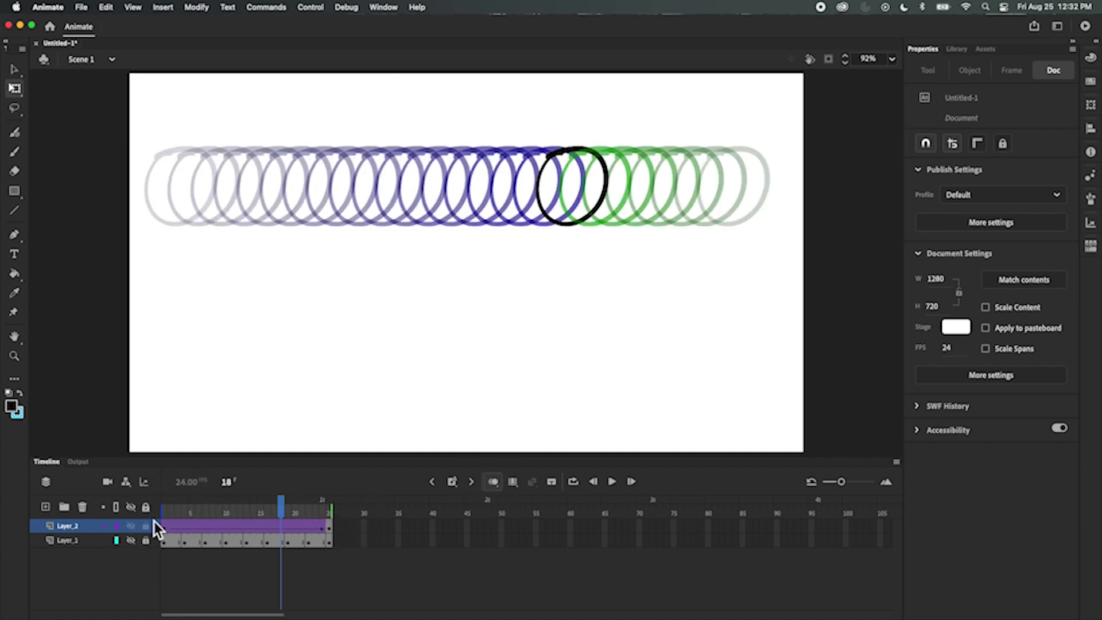
mouse_move(294, 510)
mouse_down()
mouse_move(170, 528)
mouse_move(320, 523)
mouse_move(267, 513)
mouse_move(164, 527)
mouse_move(331, 515)
mouse_up()
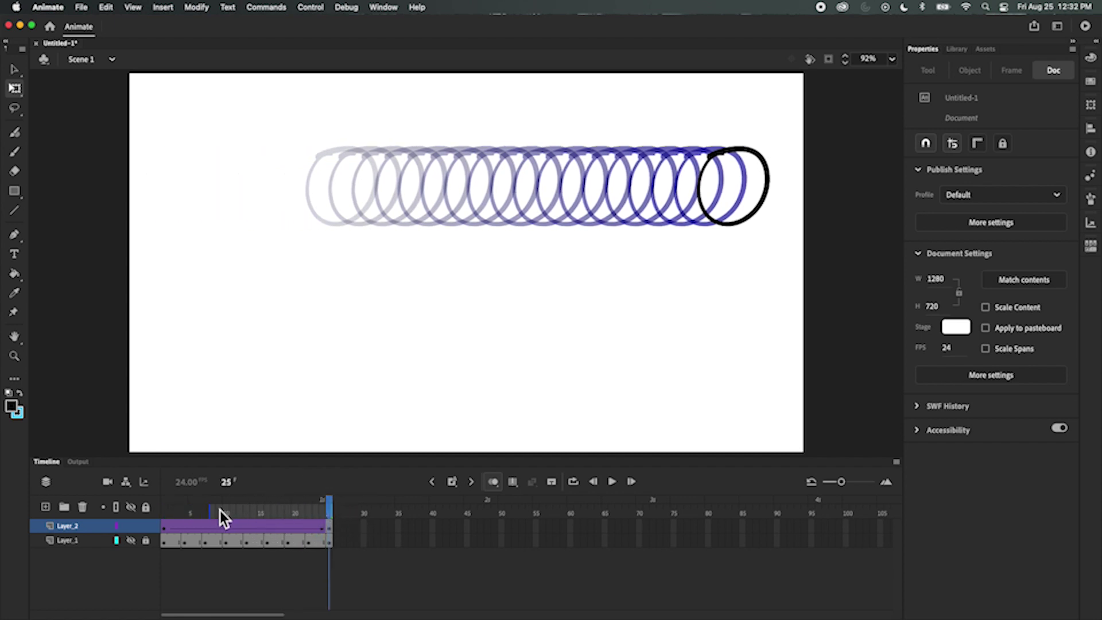
drag(210, 509, 162, 510)
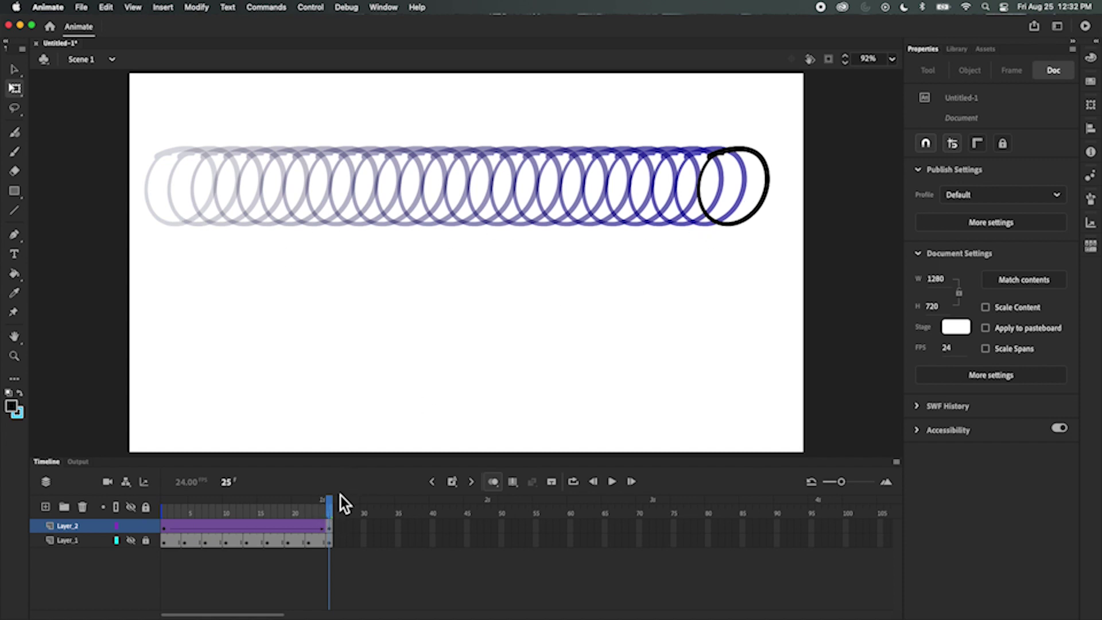
drag(330, 509, 352, 518)
Show Layer_1, turn on looping over frames 1 to 25, play both ball animations together and stop playback.
click(131, 540)
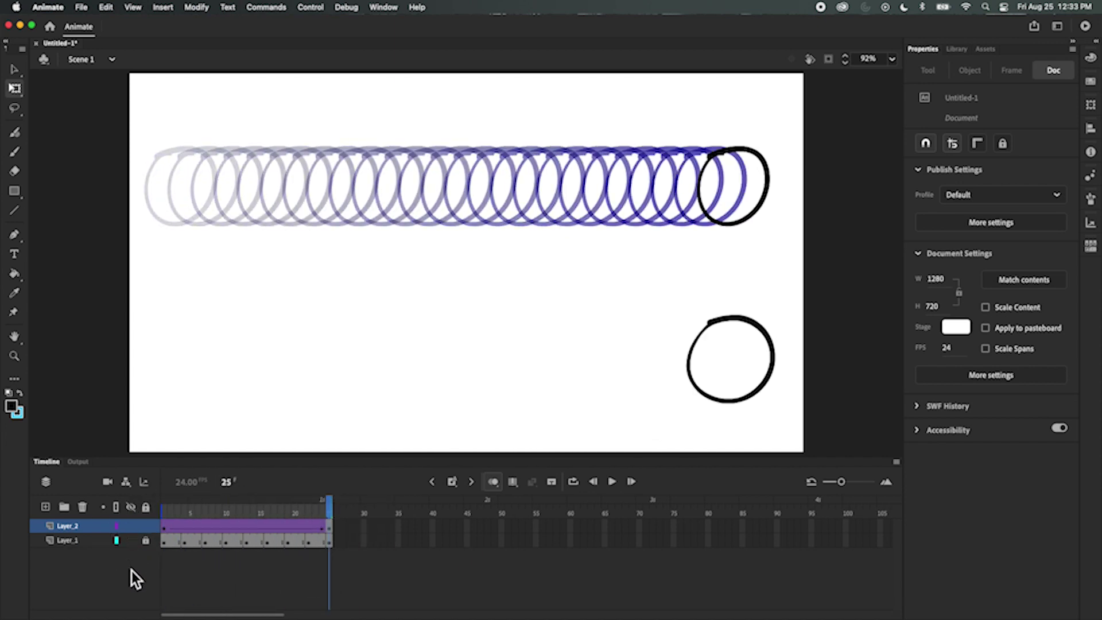
click(573, 481)
drag(325, 506, 163, 503)
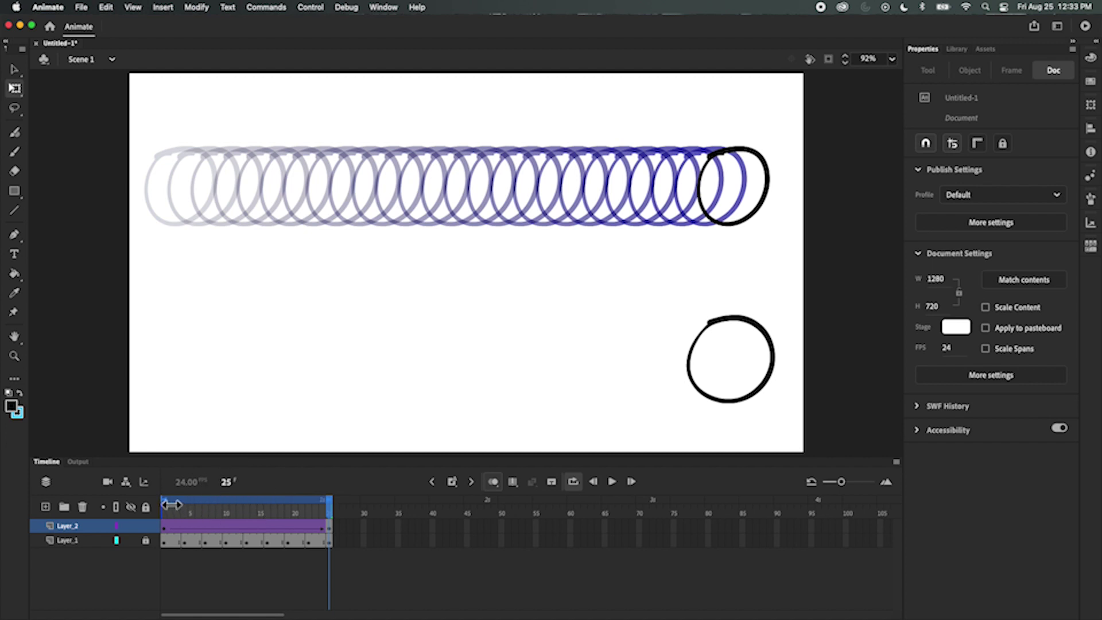
drag(171, 505, 311, 505)
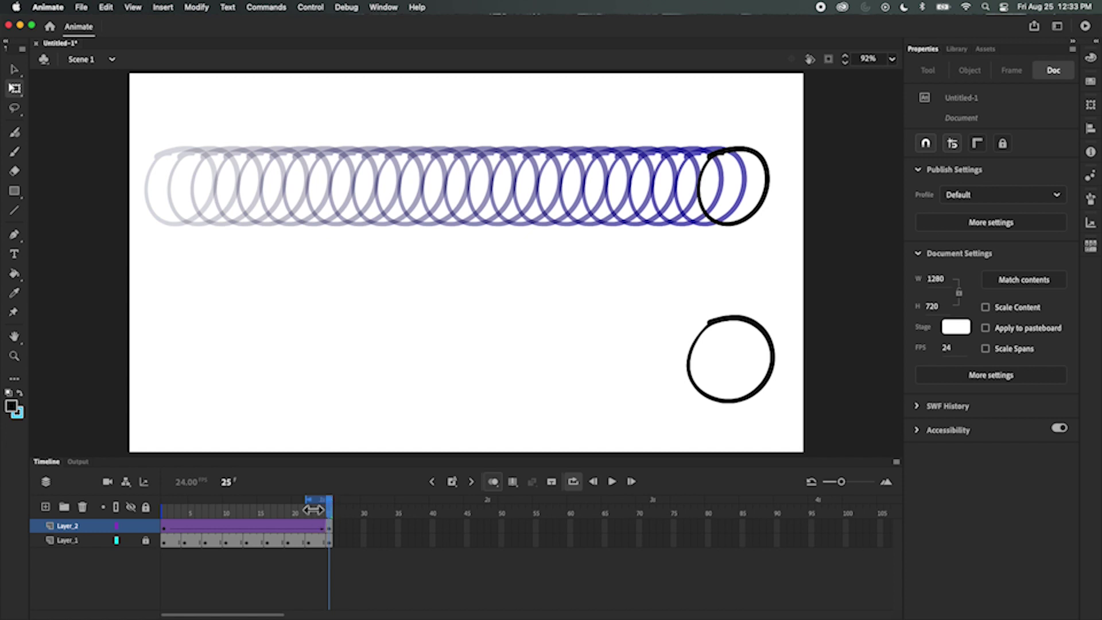
drag(313, 508, 128, 517)
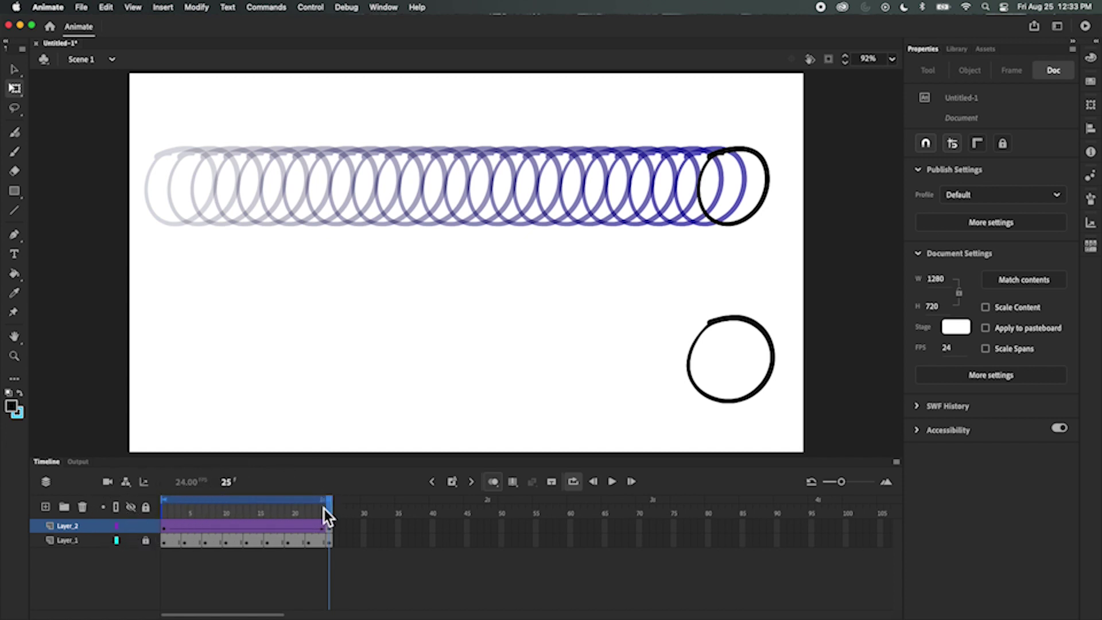
click(612, 482)
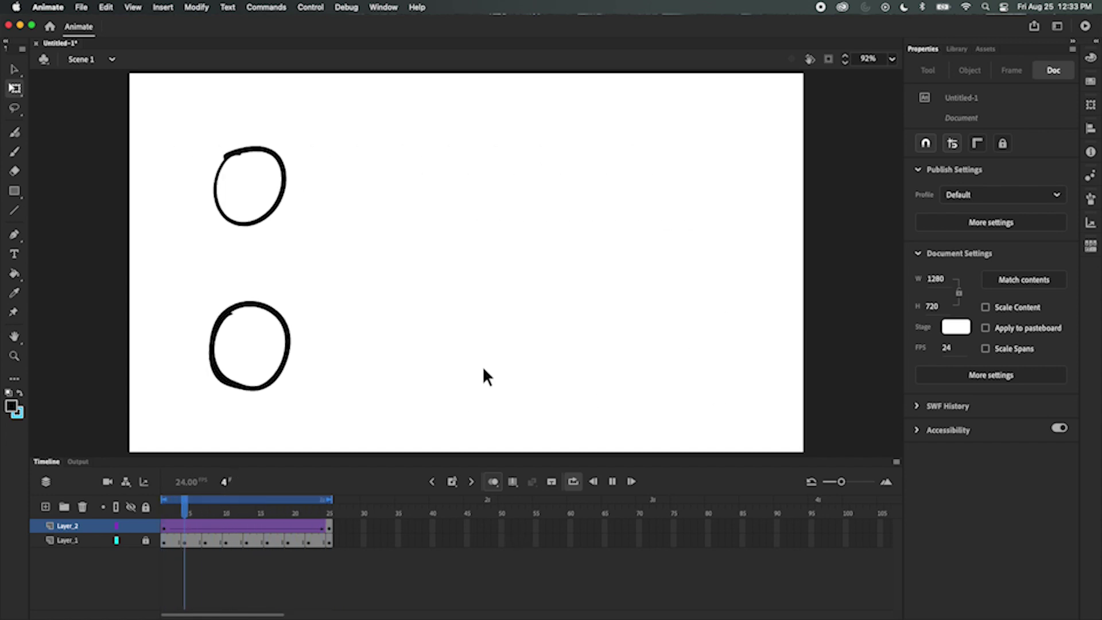
click(613, 481)
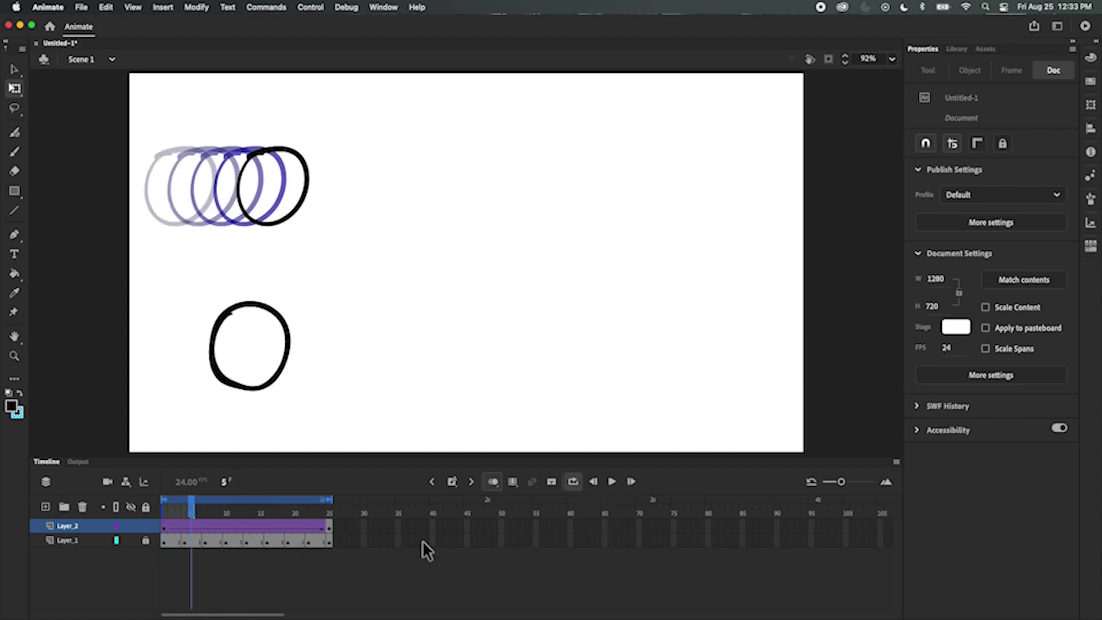
Unlock Layer_1 and scrub to frame 24 to compare the onion-skinned ball spacing on both layers.
click(146, 541)
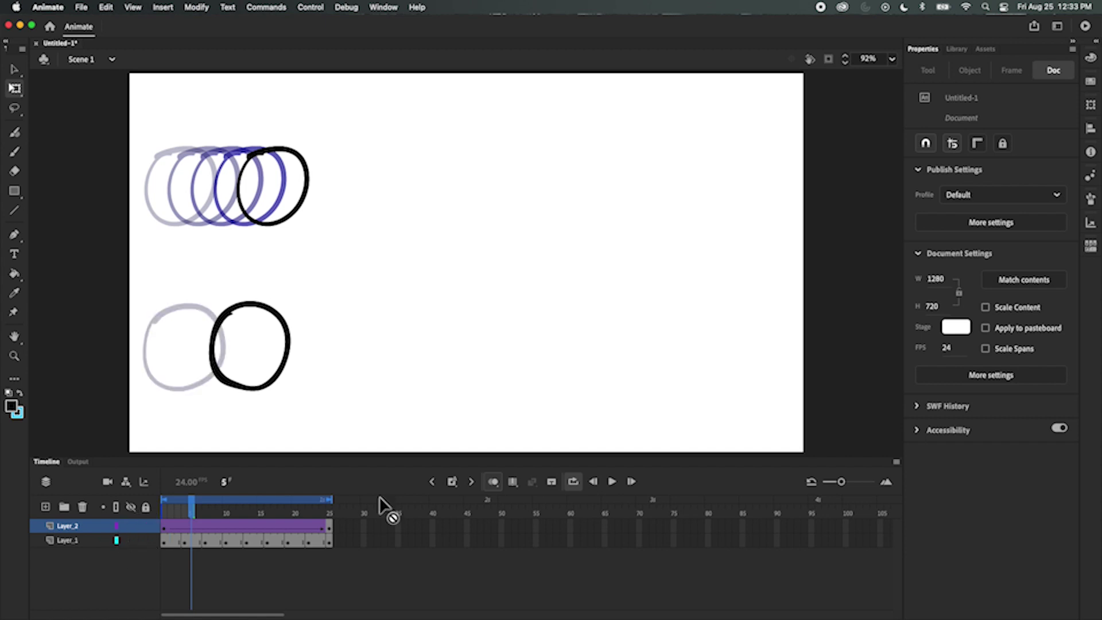
drag(199, 511, 322, 517)
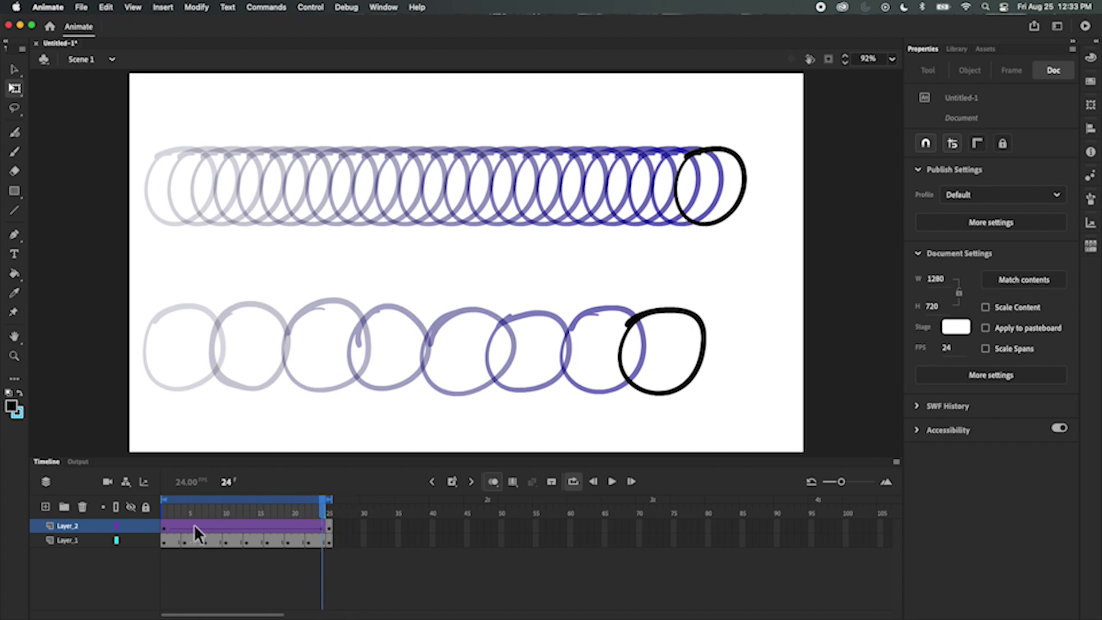